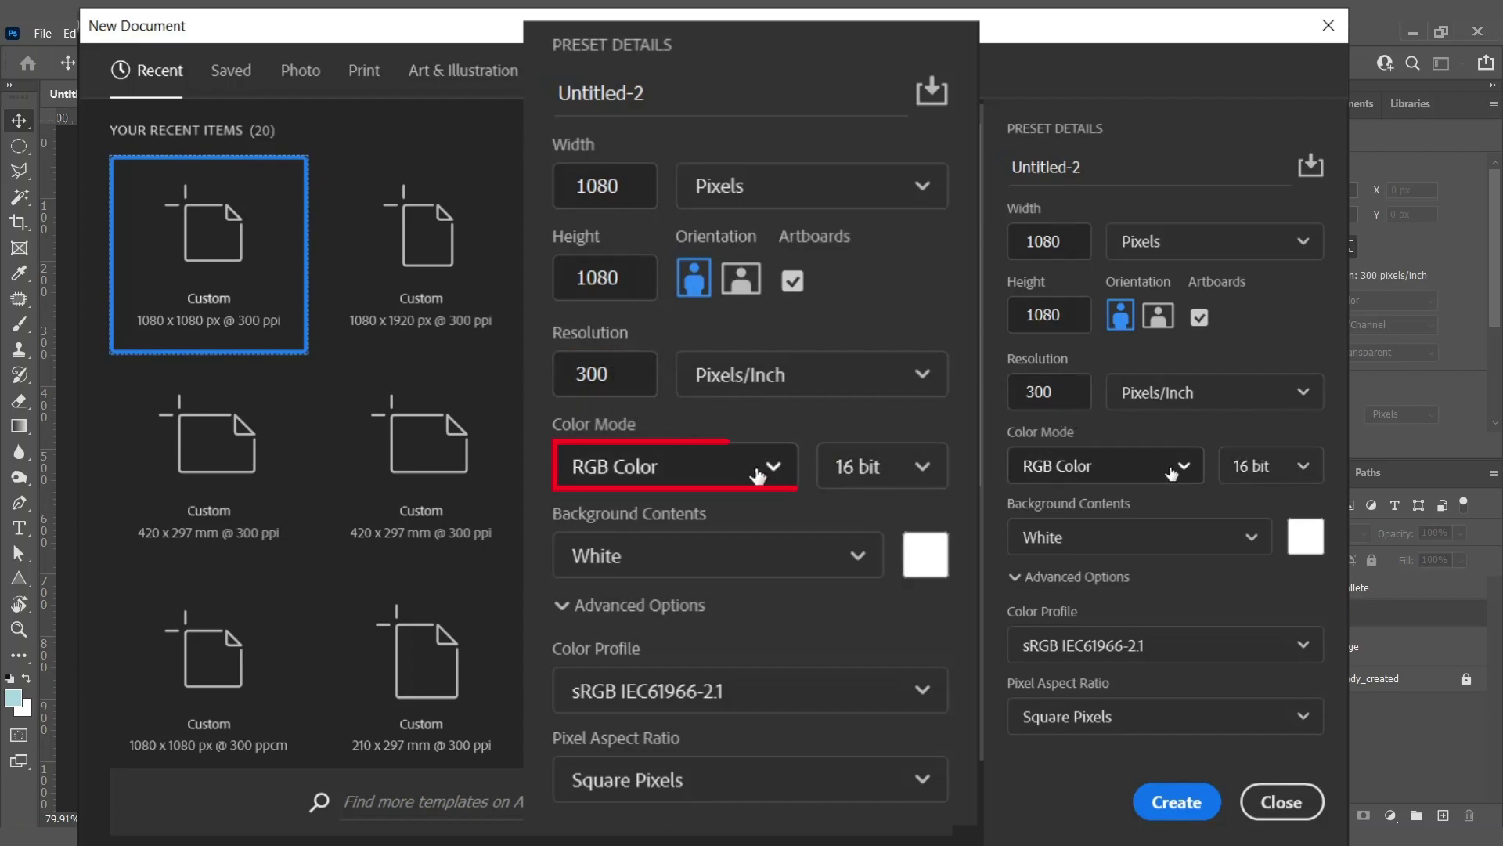
Create a 1080 × 1080 px artboard document at 300 pixels/inch in 16-bit RGB Color, and close it again.
left_click(736, 478)
left_click(701, 521)
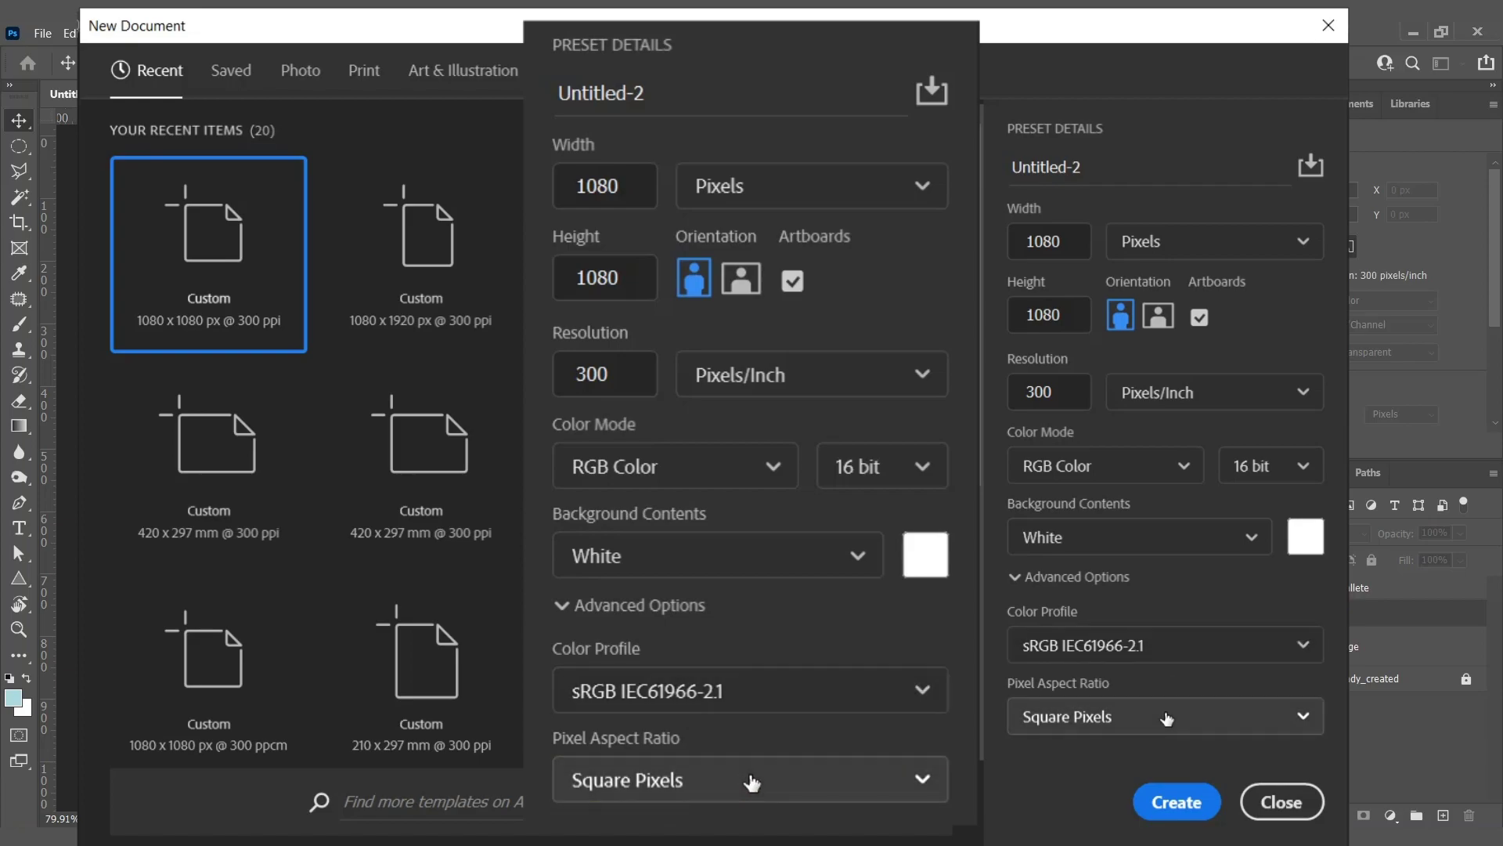
left_click(701, 787)
left_click(789, 622)
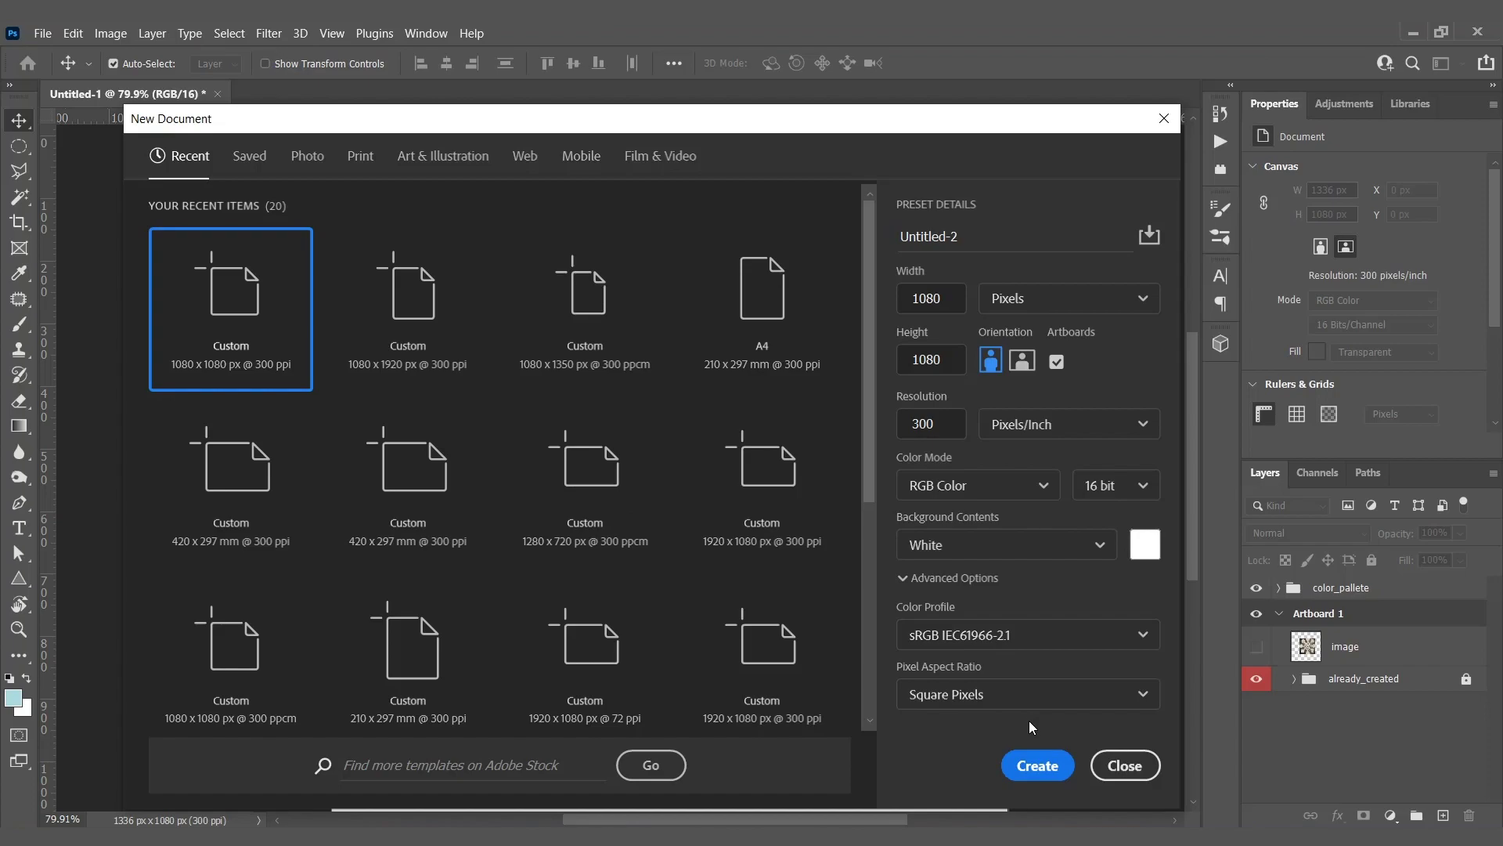
left_click(1036, 766)
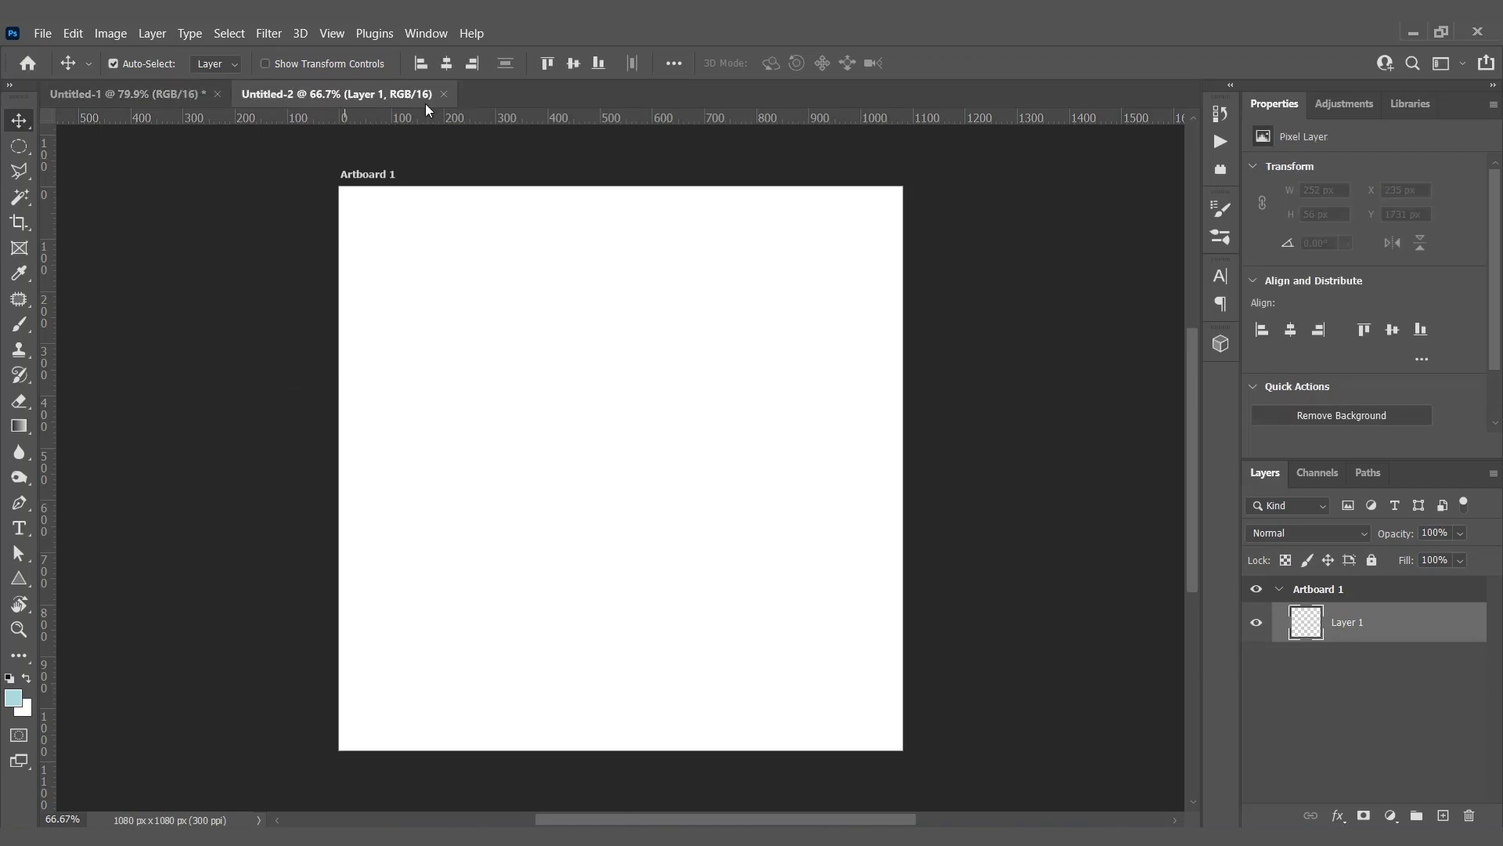
left_click(444, 94)
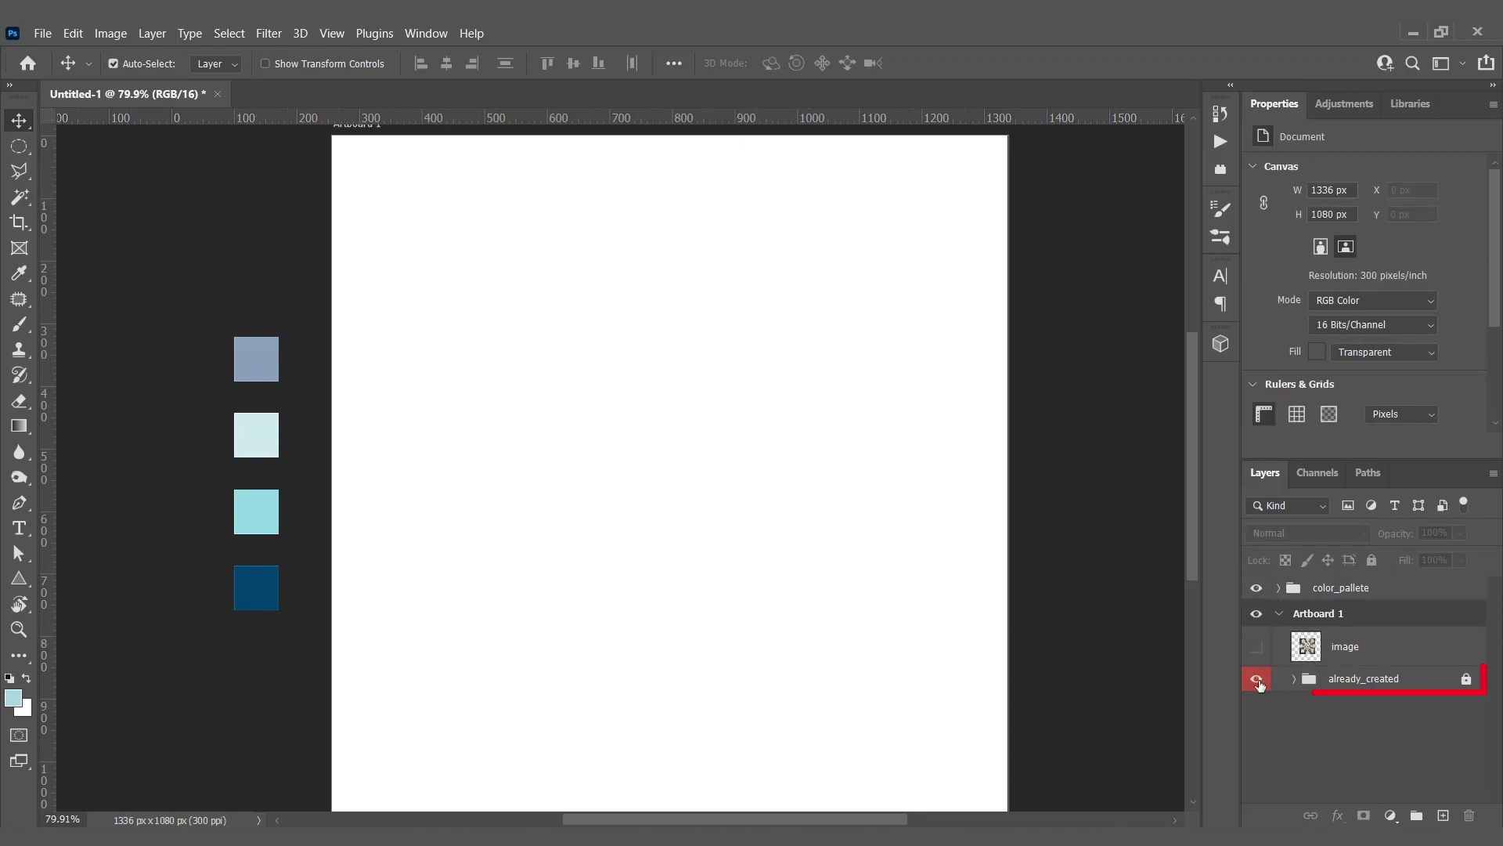
Inspect the asset layers in the already_created group and preview the hidden image layer.
left_click(1293, 681)
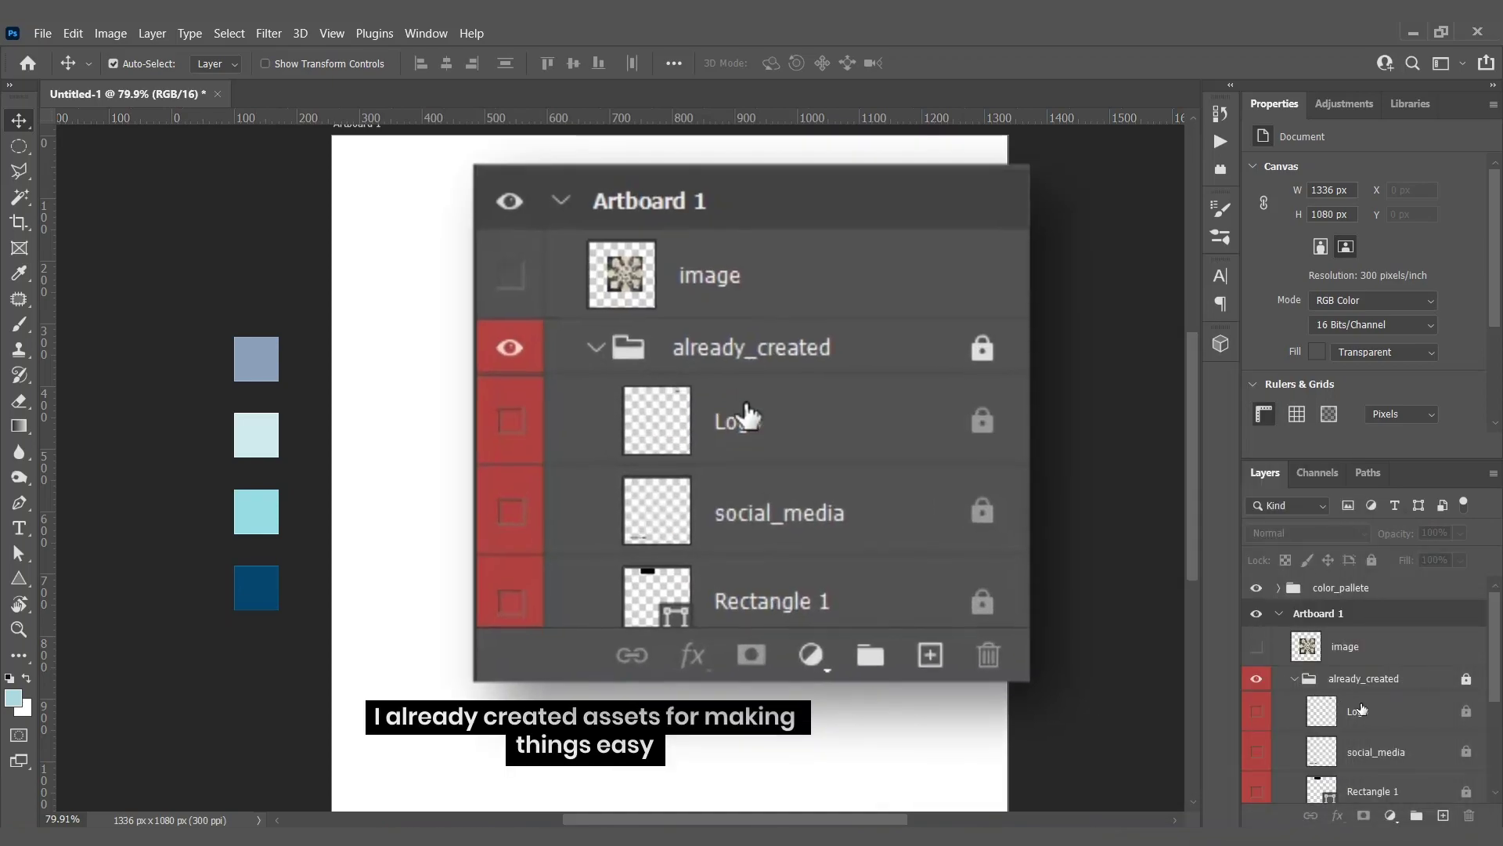
scroll(1419, 745, "down", 4)
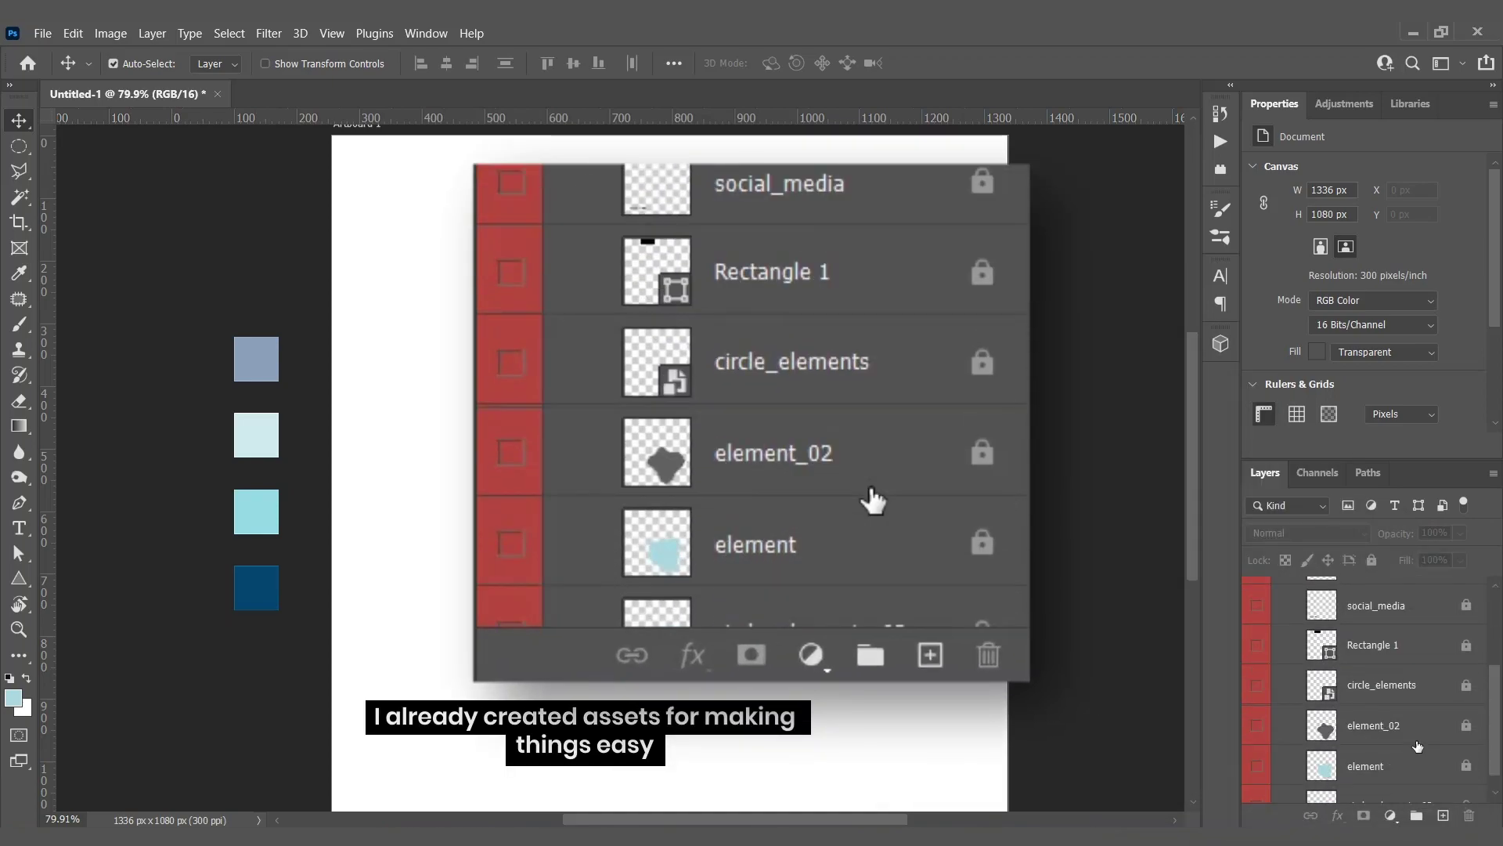
scroll(1419, 746, "down", 1)
scroll(1419, 746, "up", 5)
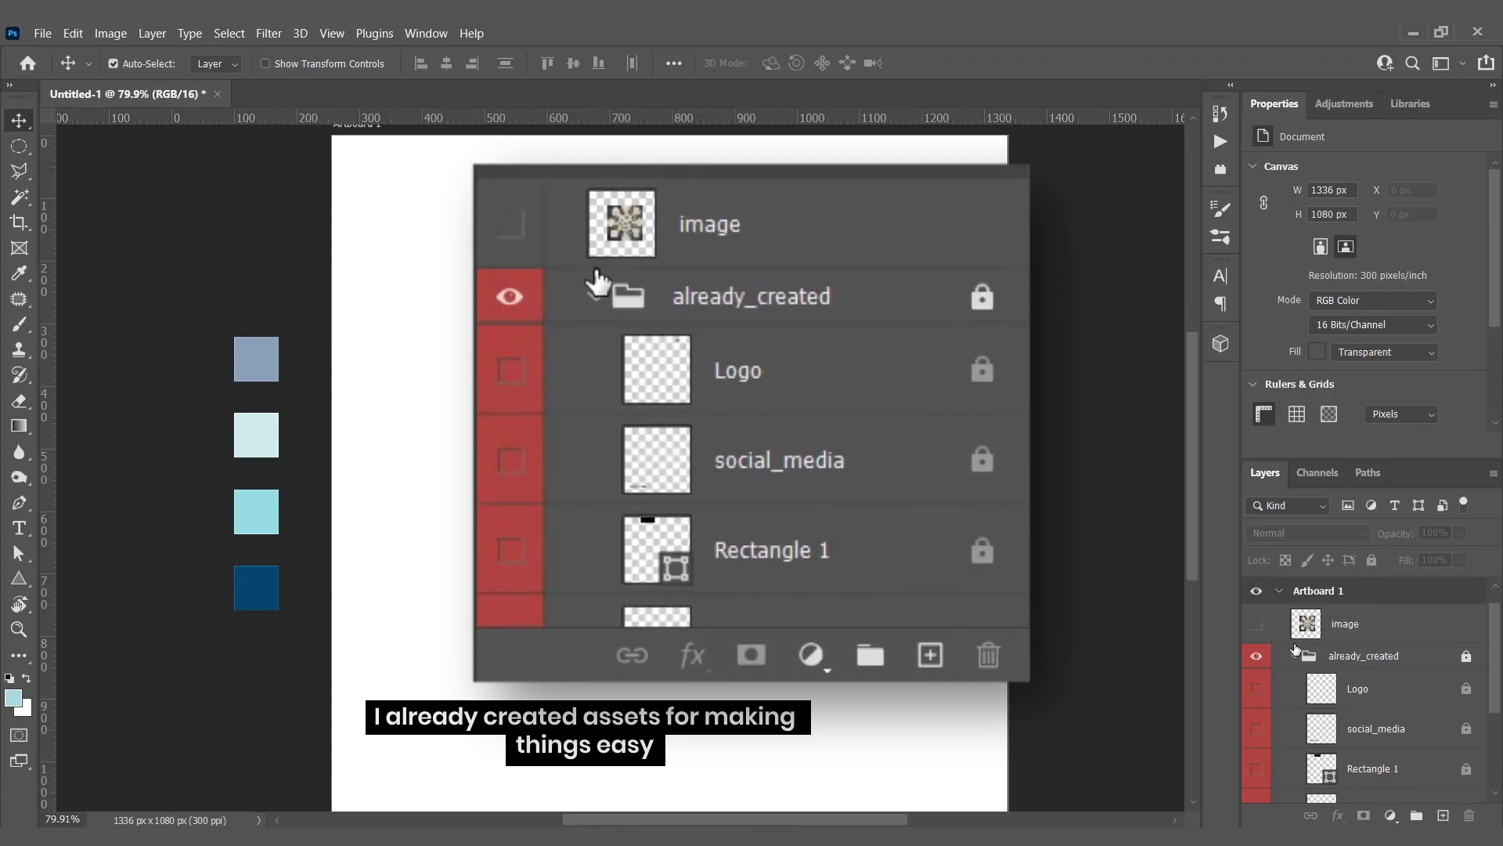
left_click(1294, 657)
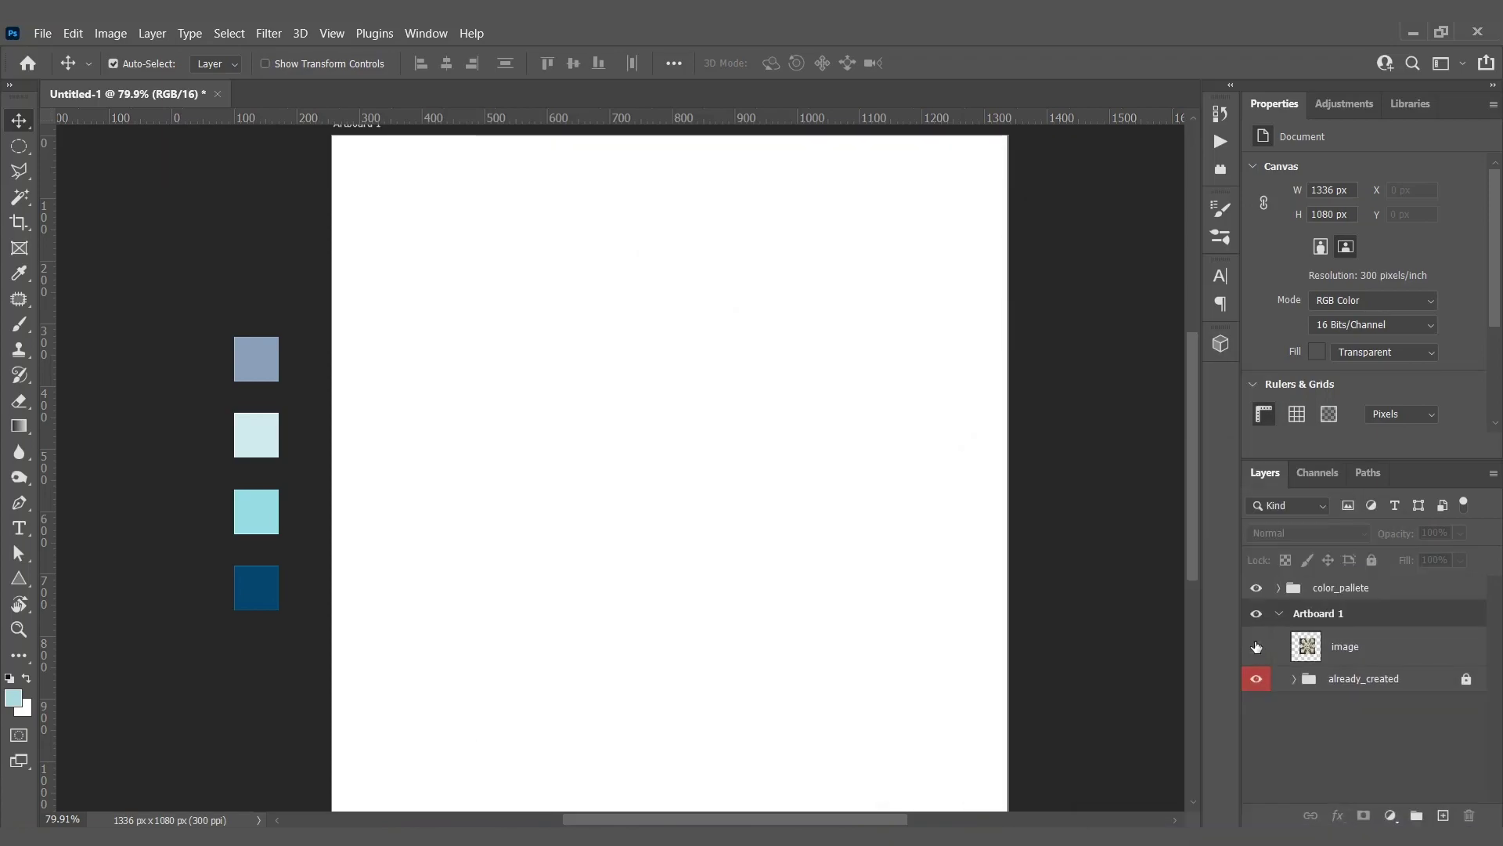
left_click(1256, 647)
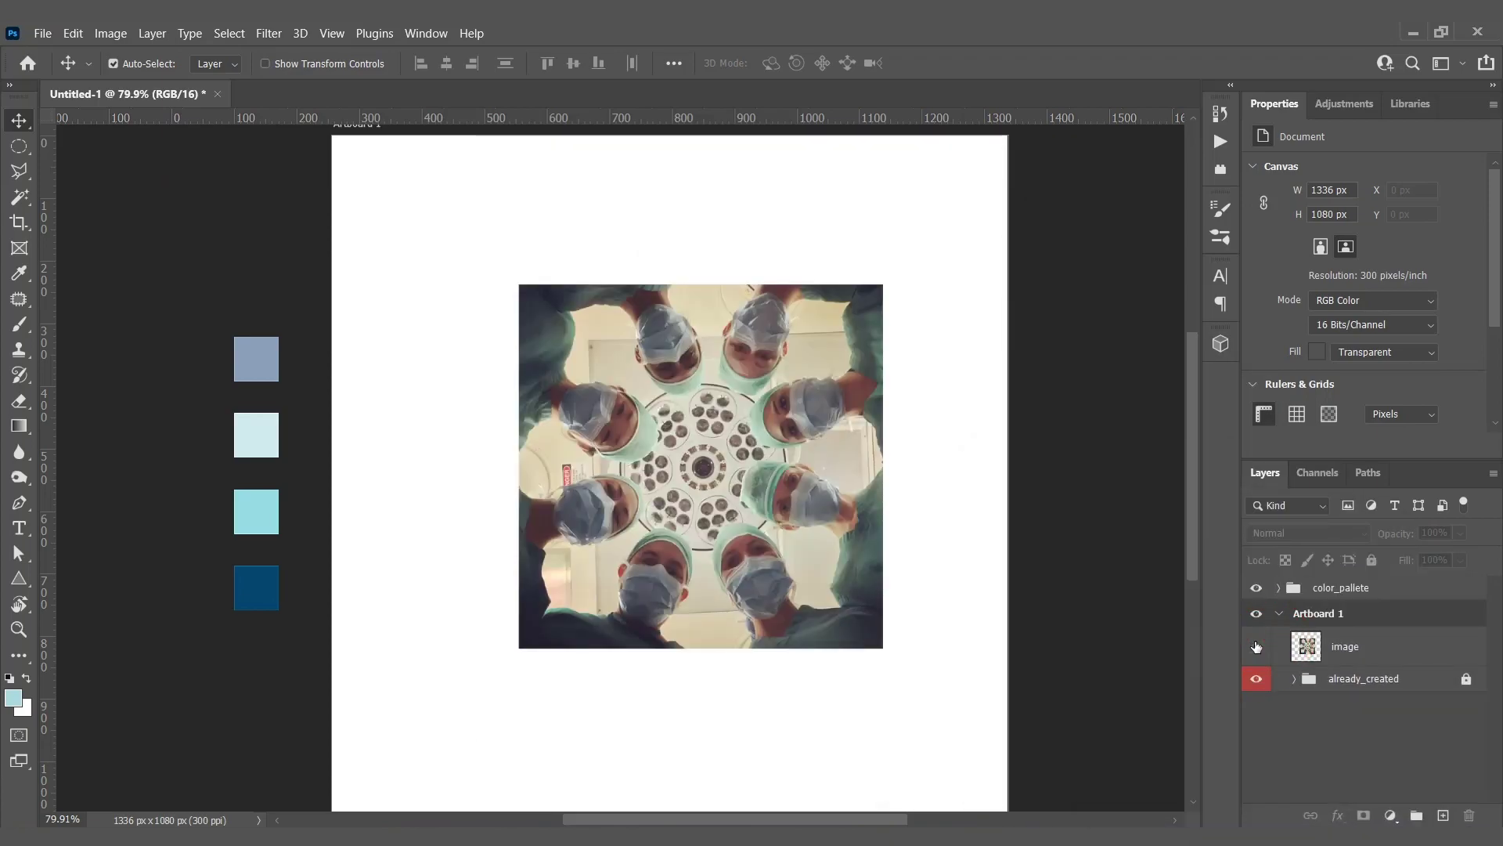
left_click(1256, 646)
Inspect the swatch layers inside the color_pallete group.
left_click(1251, 597)
left_click(1252, 599)
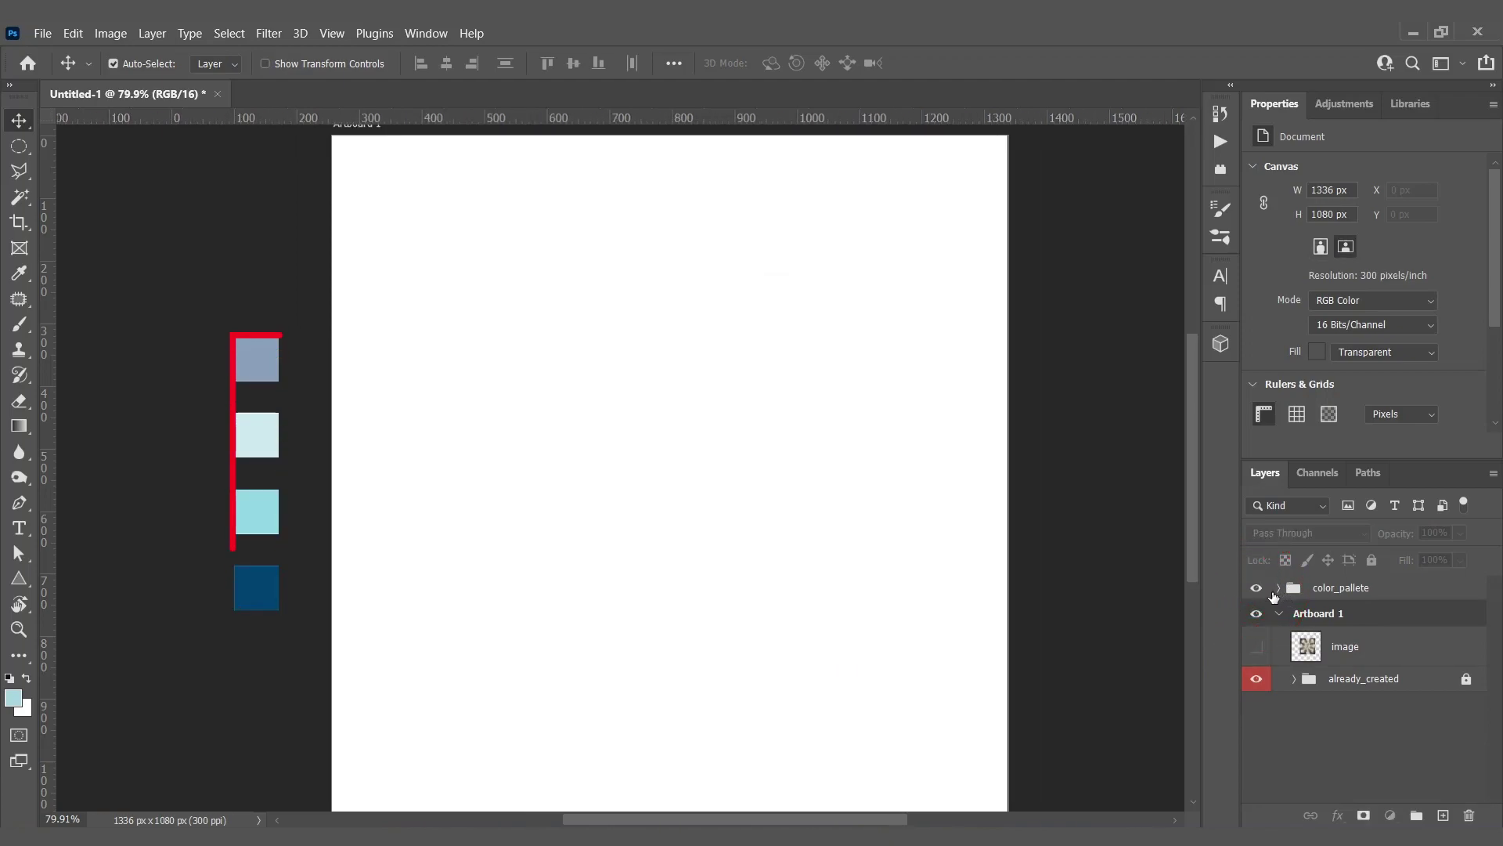
left_click(1293, 597)
left_click(1279, 588)
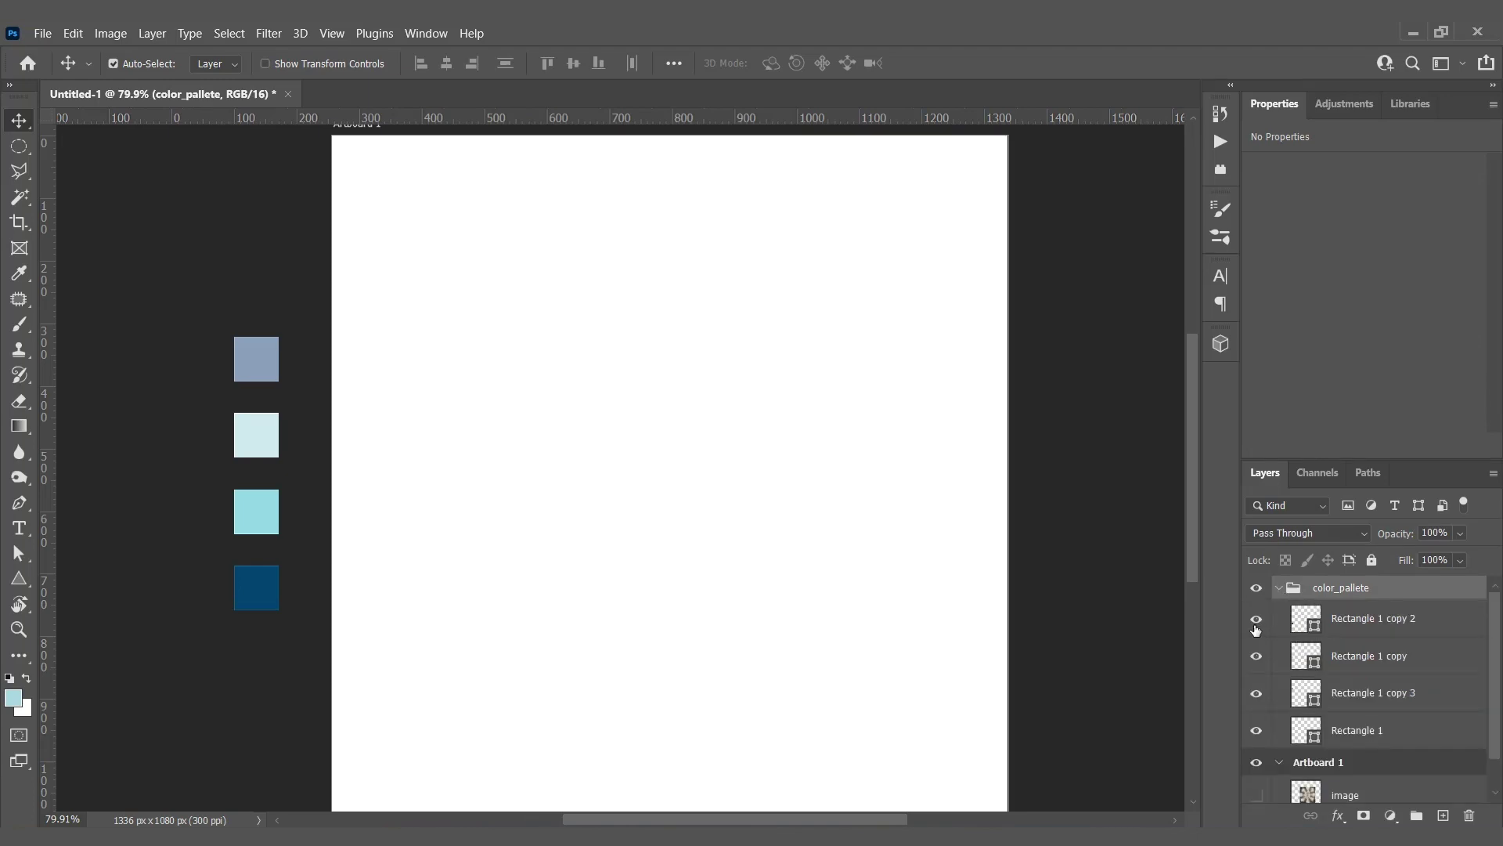
left_click(1255, 622)
left_click(1281, 589)
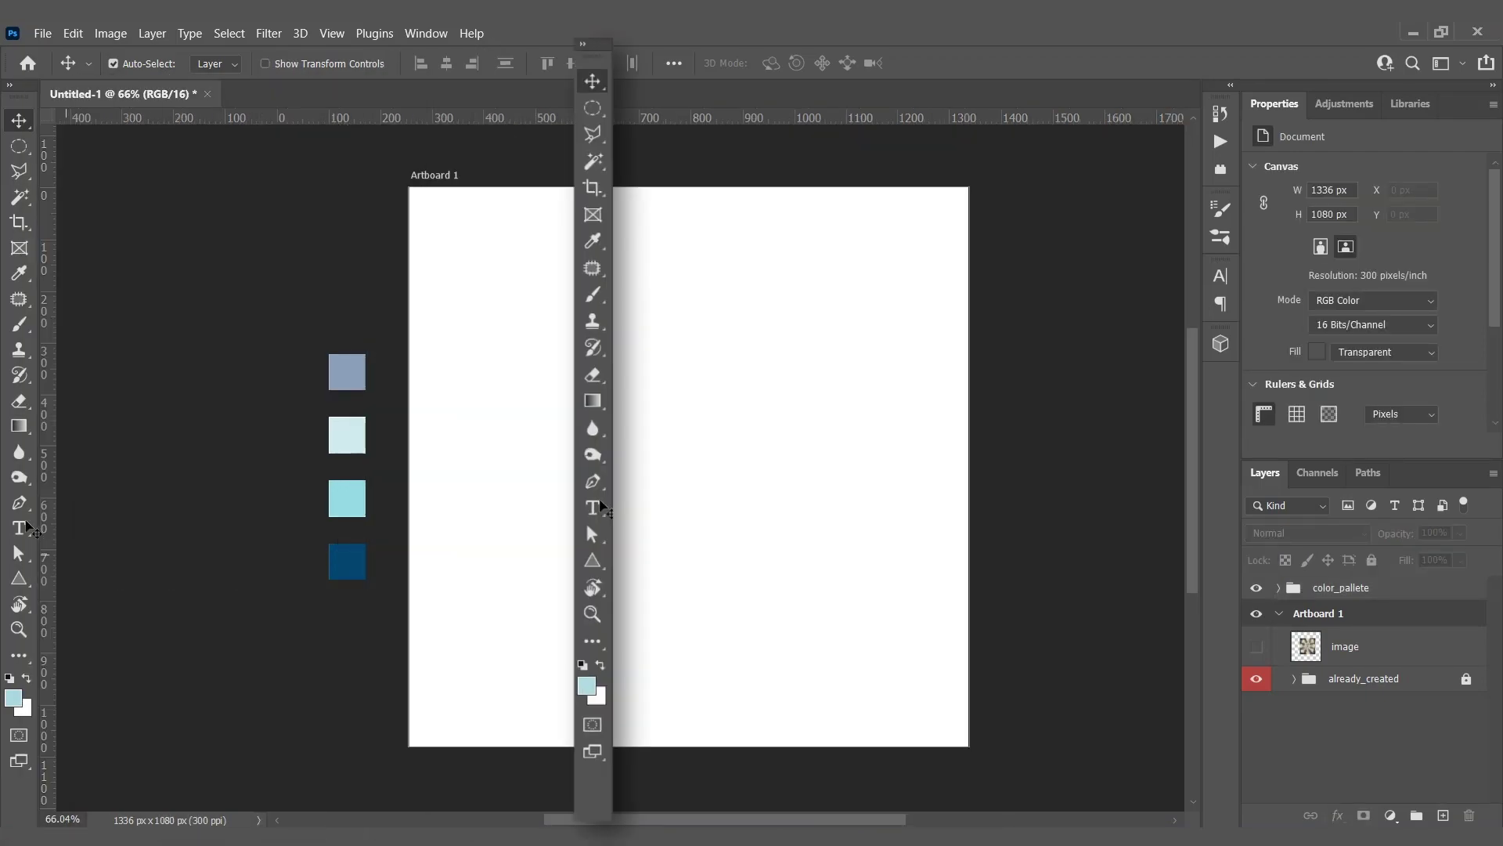
Draw a closed wavy Pen tool shape about 636 × 508 px over the artboard's lower-left corner and place its layer above already_created in Artboard 1.
key("p")
right_click(20, 507)
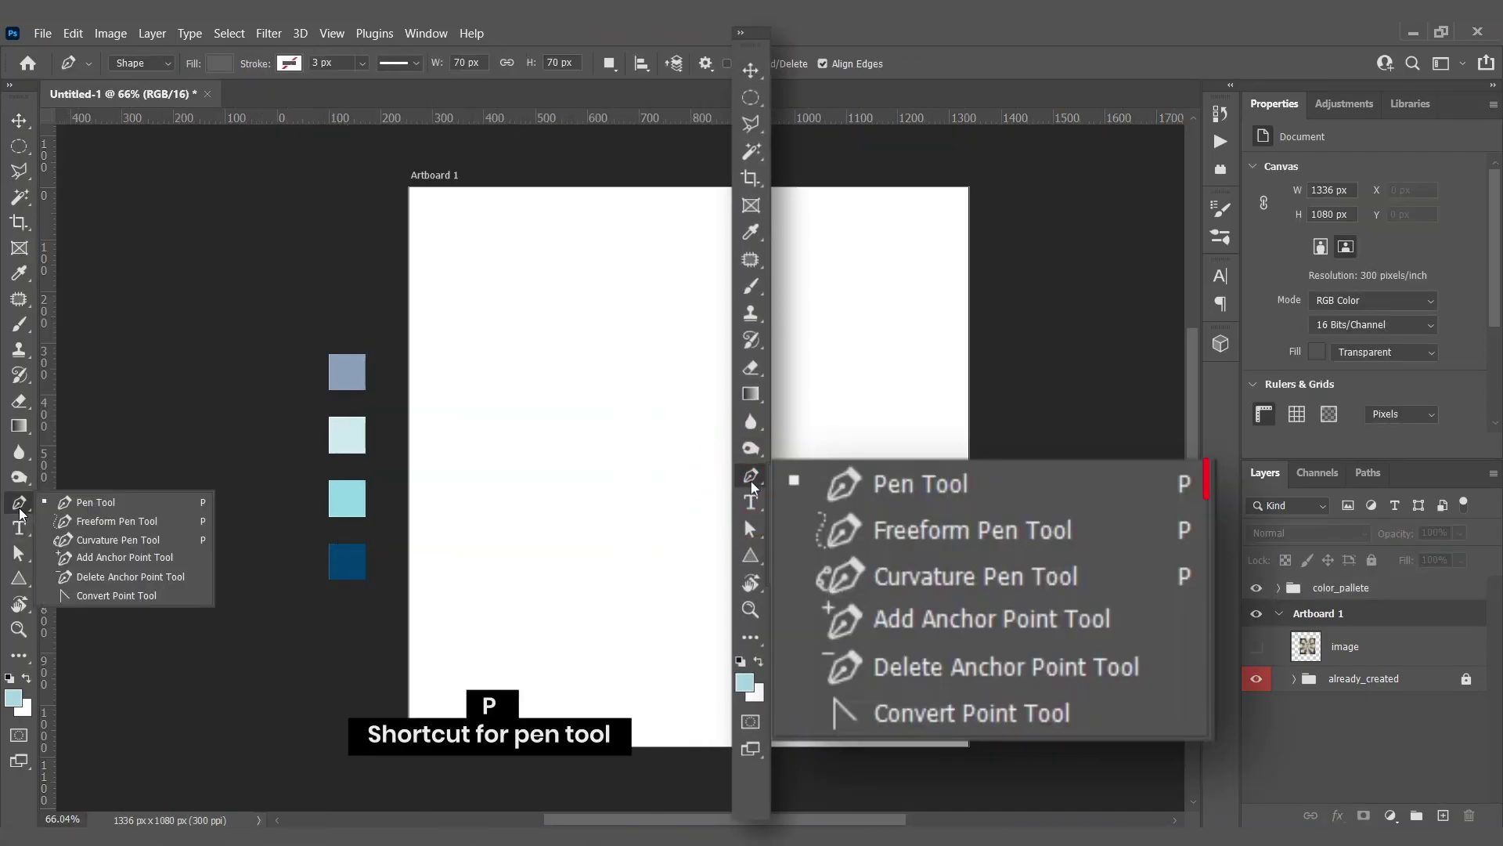
left_click(174, 509)
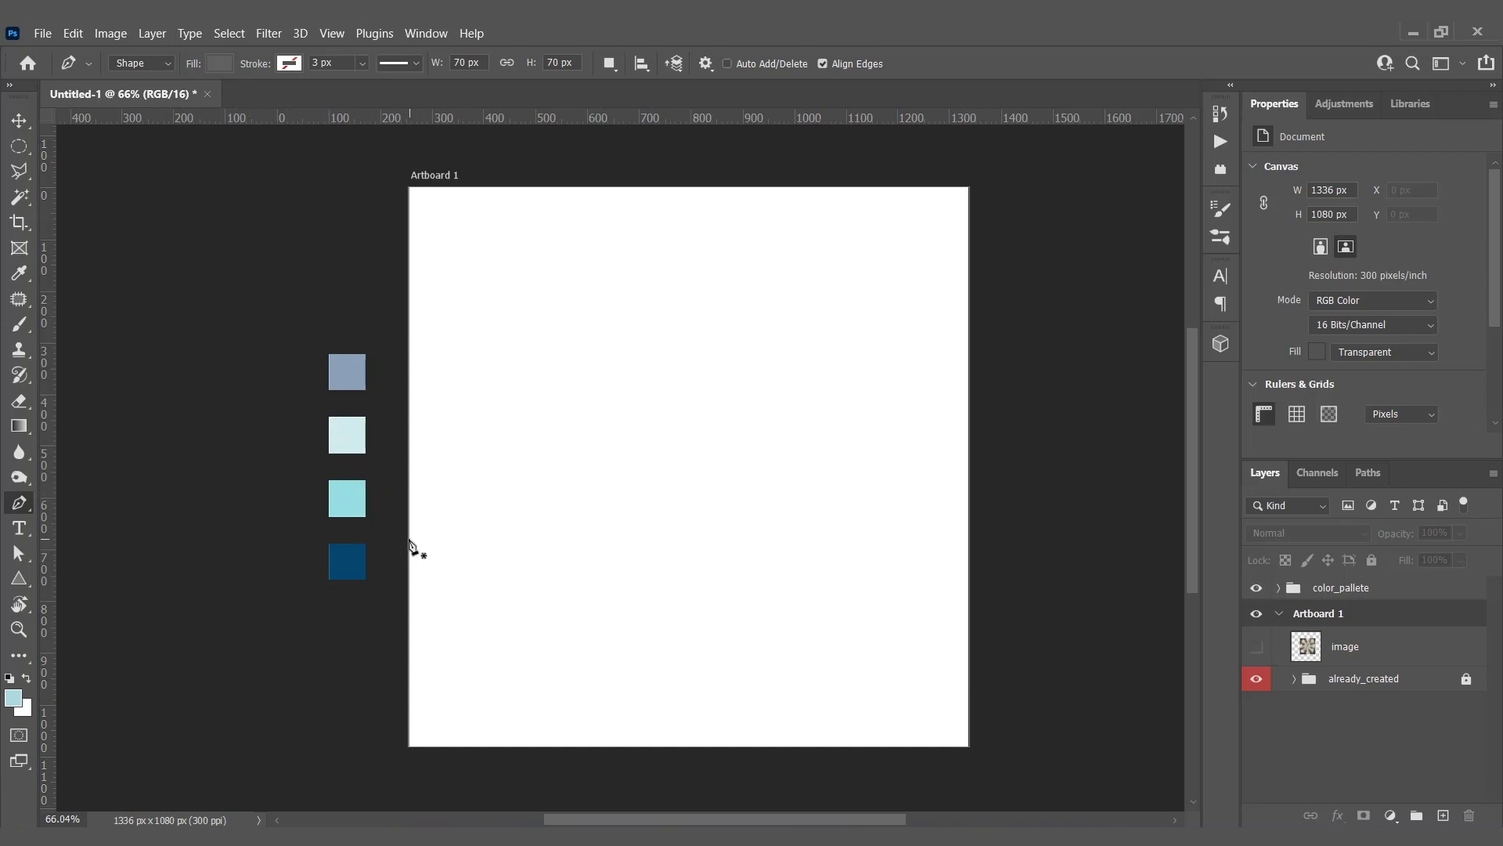
left_click(499, 627)
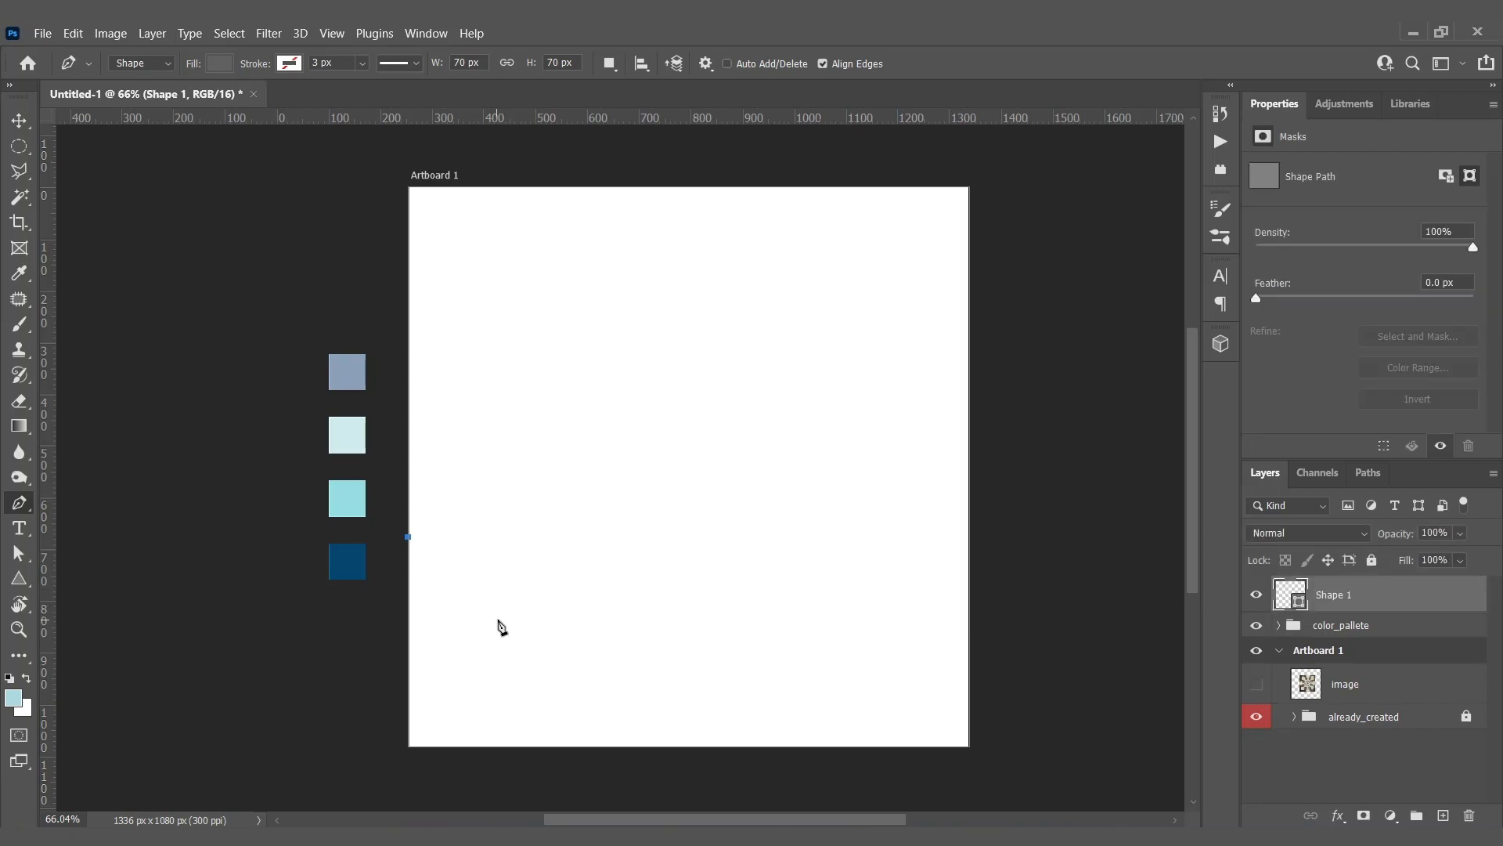
left_click_drag(546, 604, 697, 780)
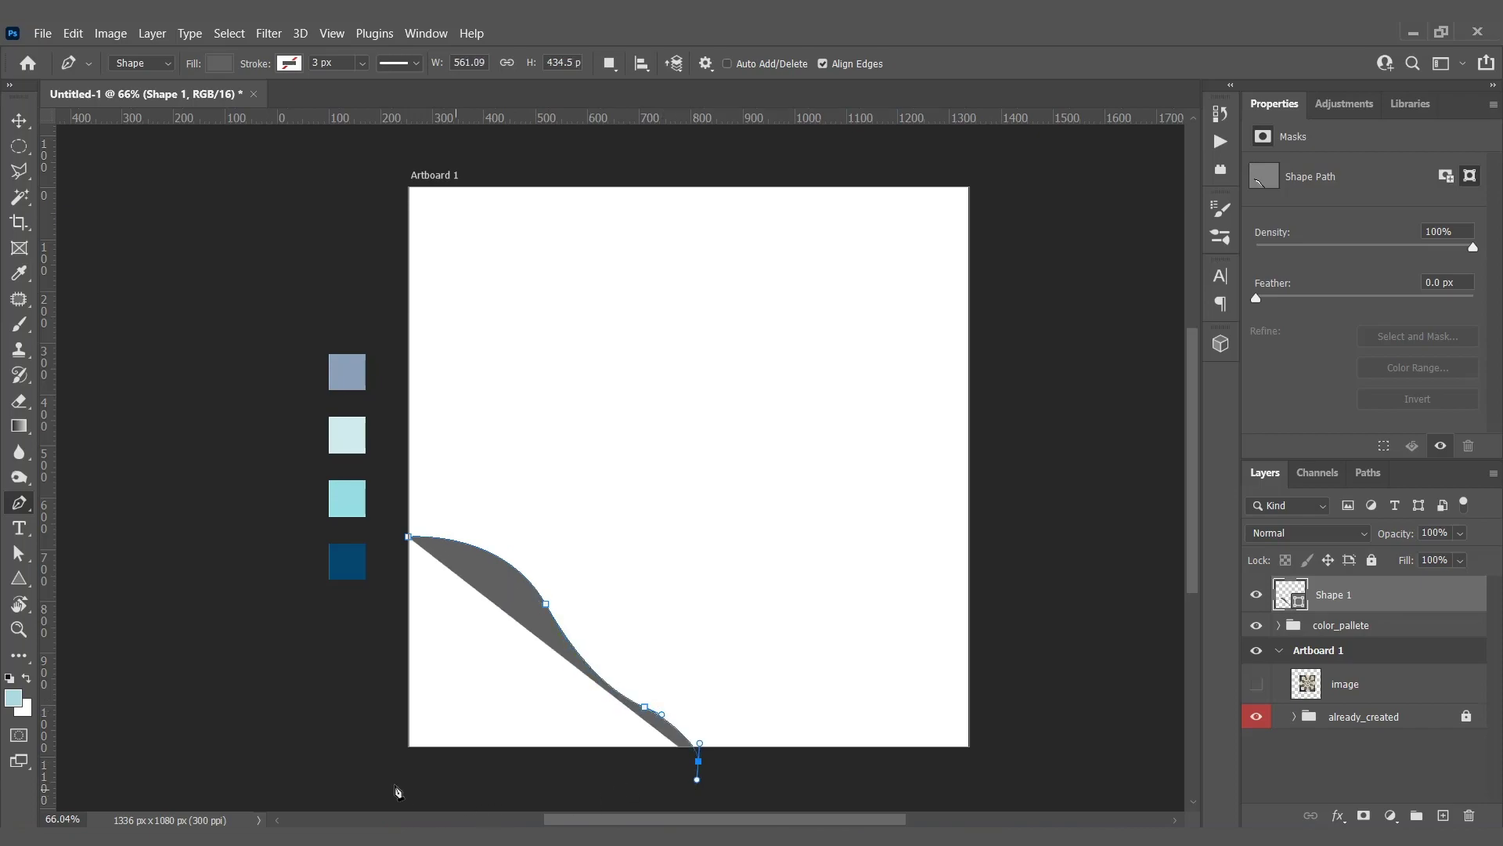
left_click(394, 784)
left_click_drag(375, 743, 375, 648)
left_click_drag(376, 651, 391, 551)
left_click(408, 536)
key("v")
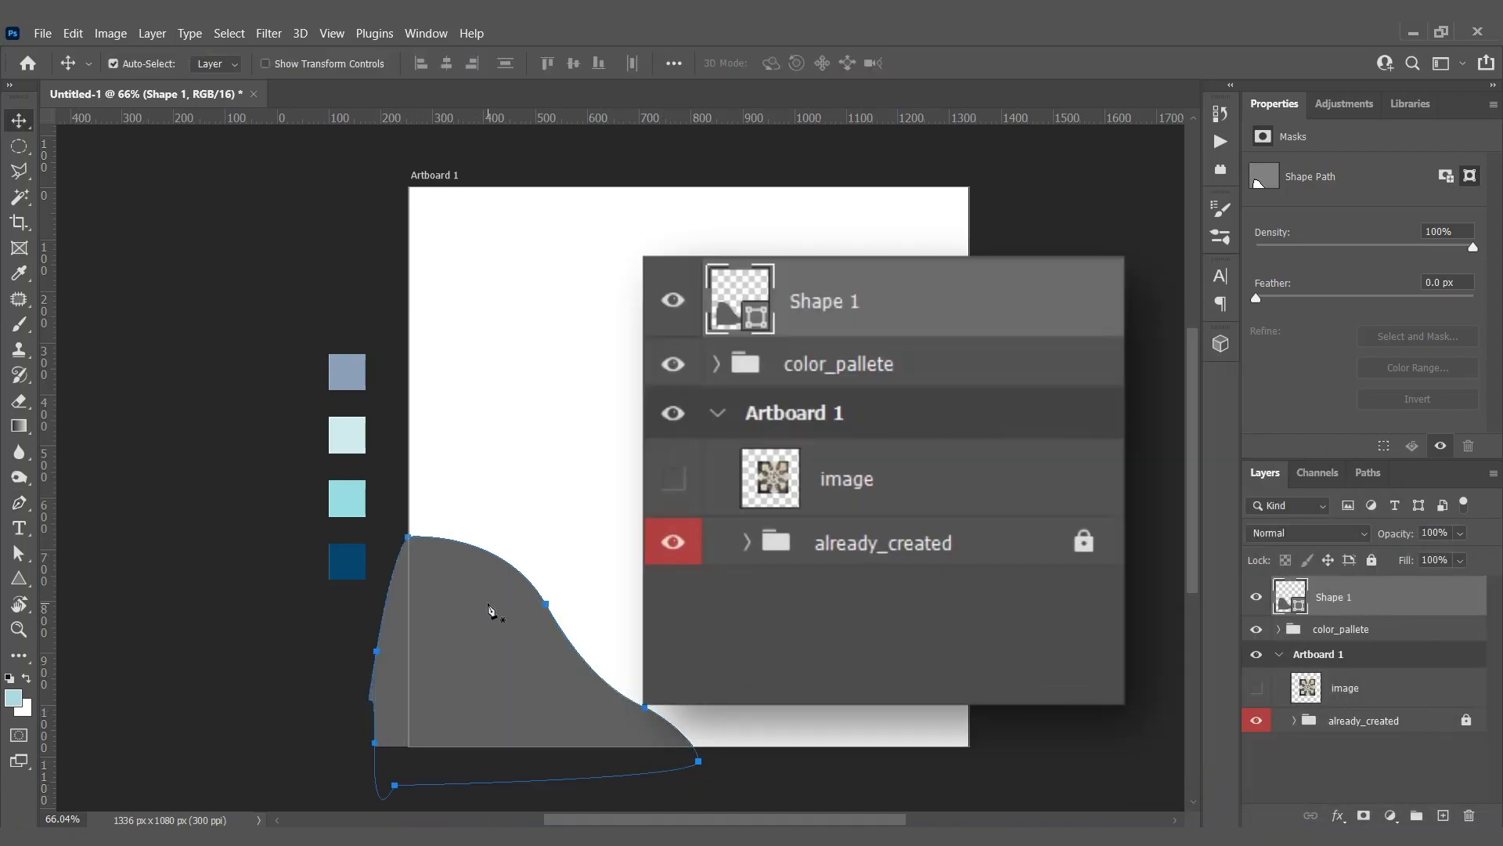
left_click_drag(1323, 608, 1318, 705)
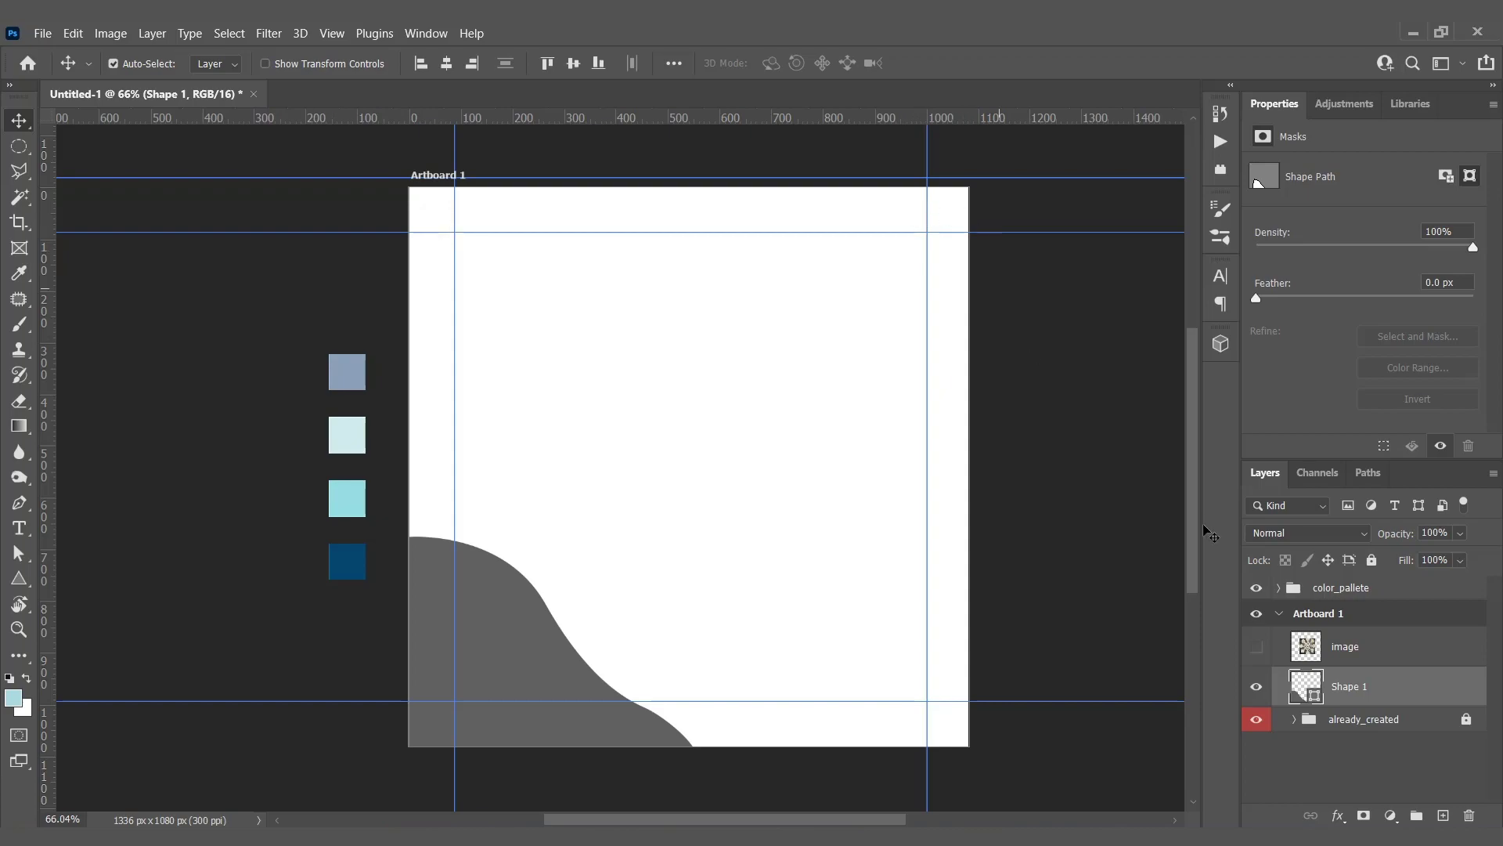
Preview the Rectangle 1 layer in already_created against the artboard's margin guides, and hide it again.
left_click(1294, 726)
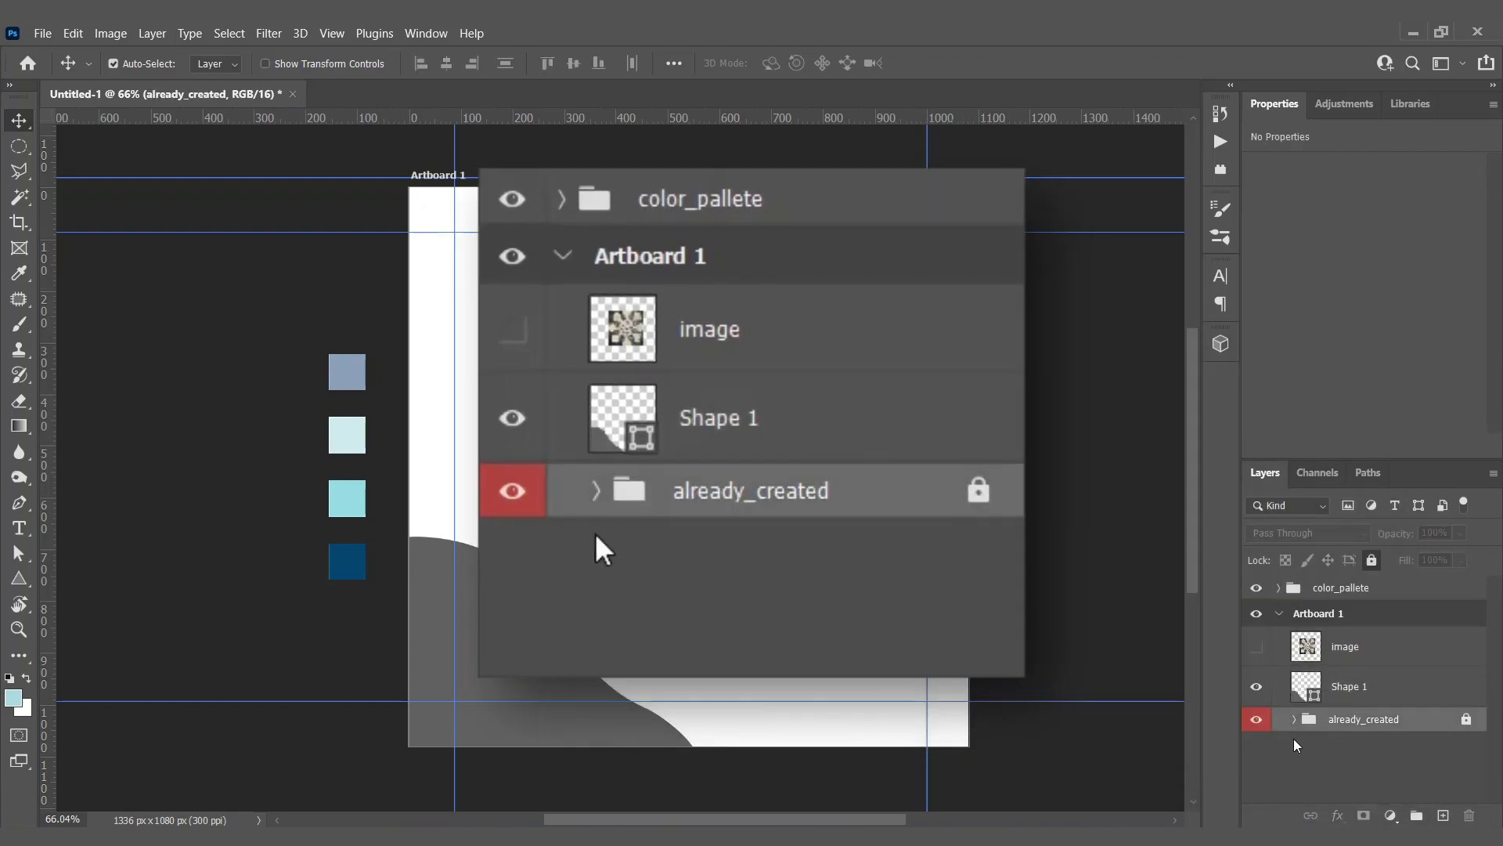
left_click(1296, 720)
scroll(1281, 755, "down", 2)
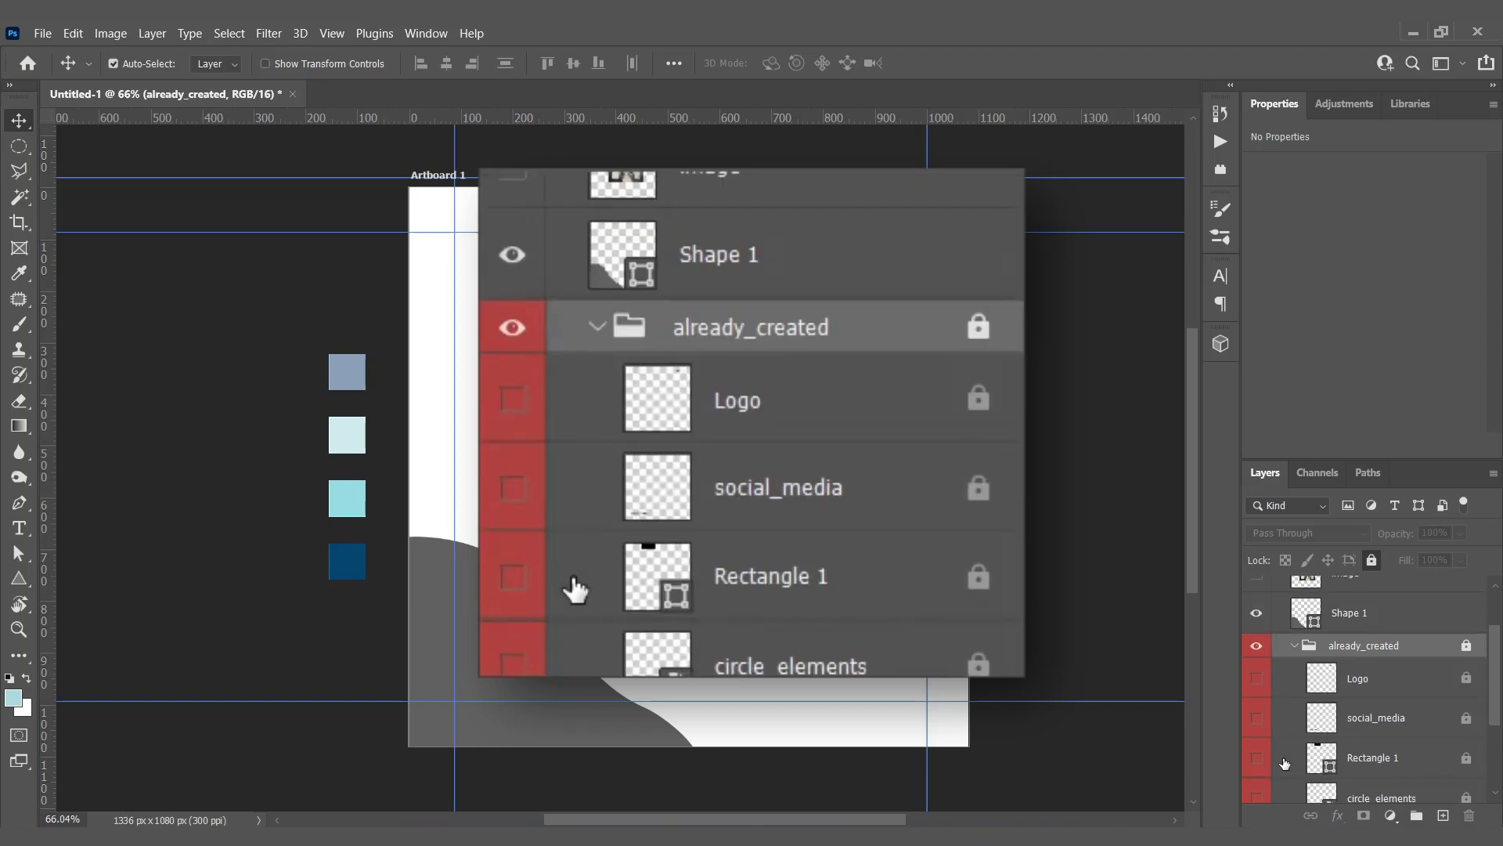
left_click(1256, 733)
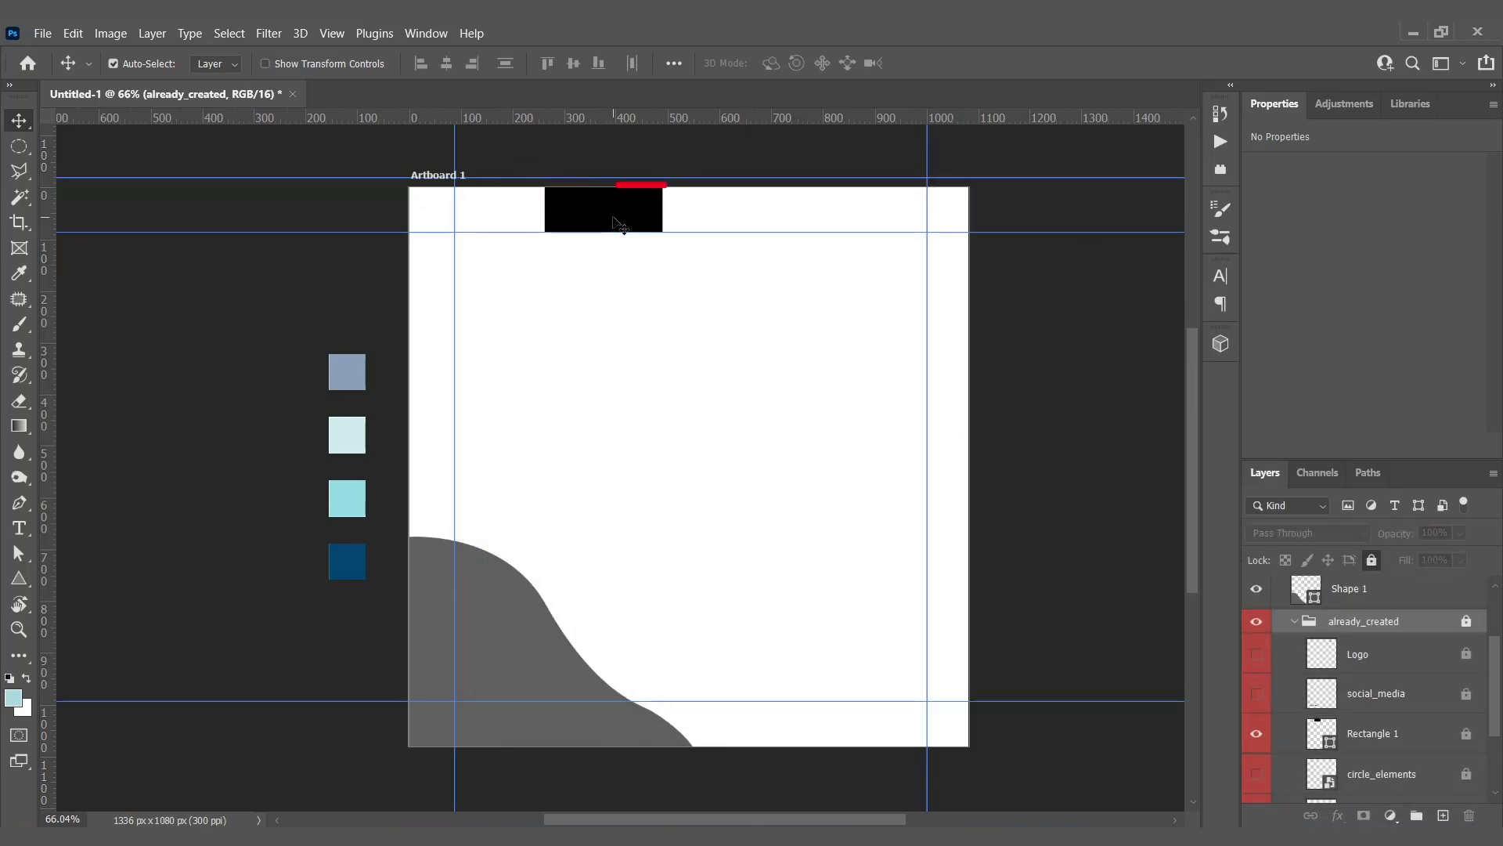
left_click(614, 217)
left_click(1256, 733)
scroll(1284, 728, "up", 3)
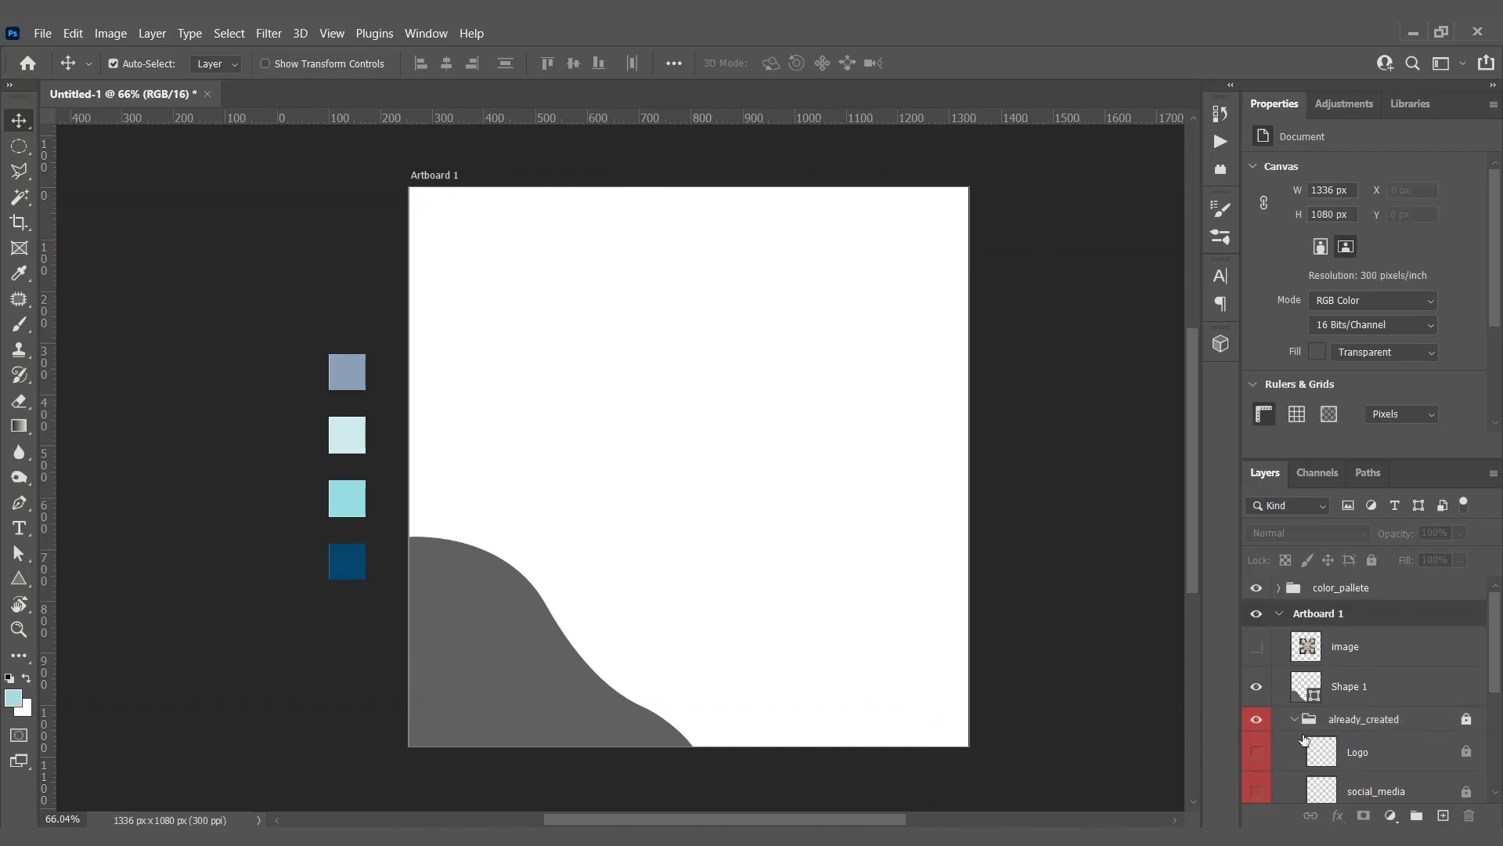
left_click(1293, 718)
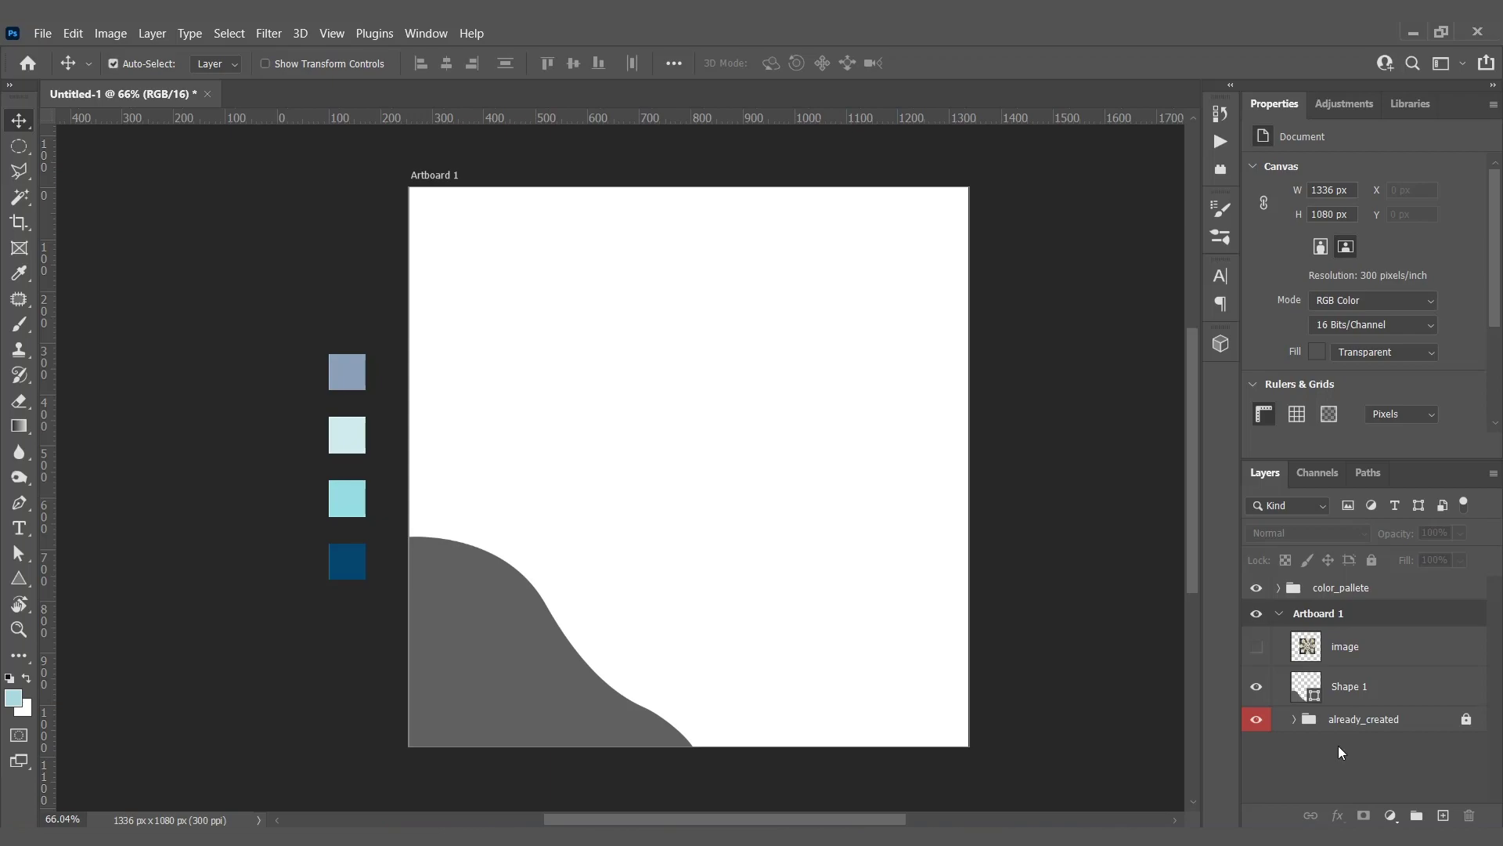
left_click(1341, 721)
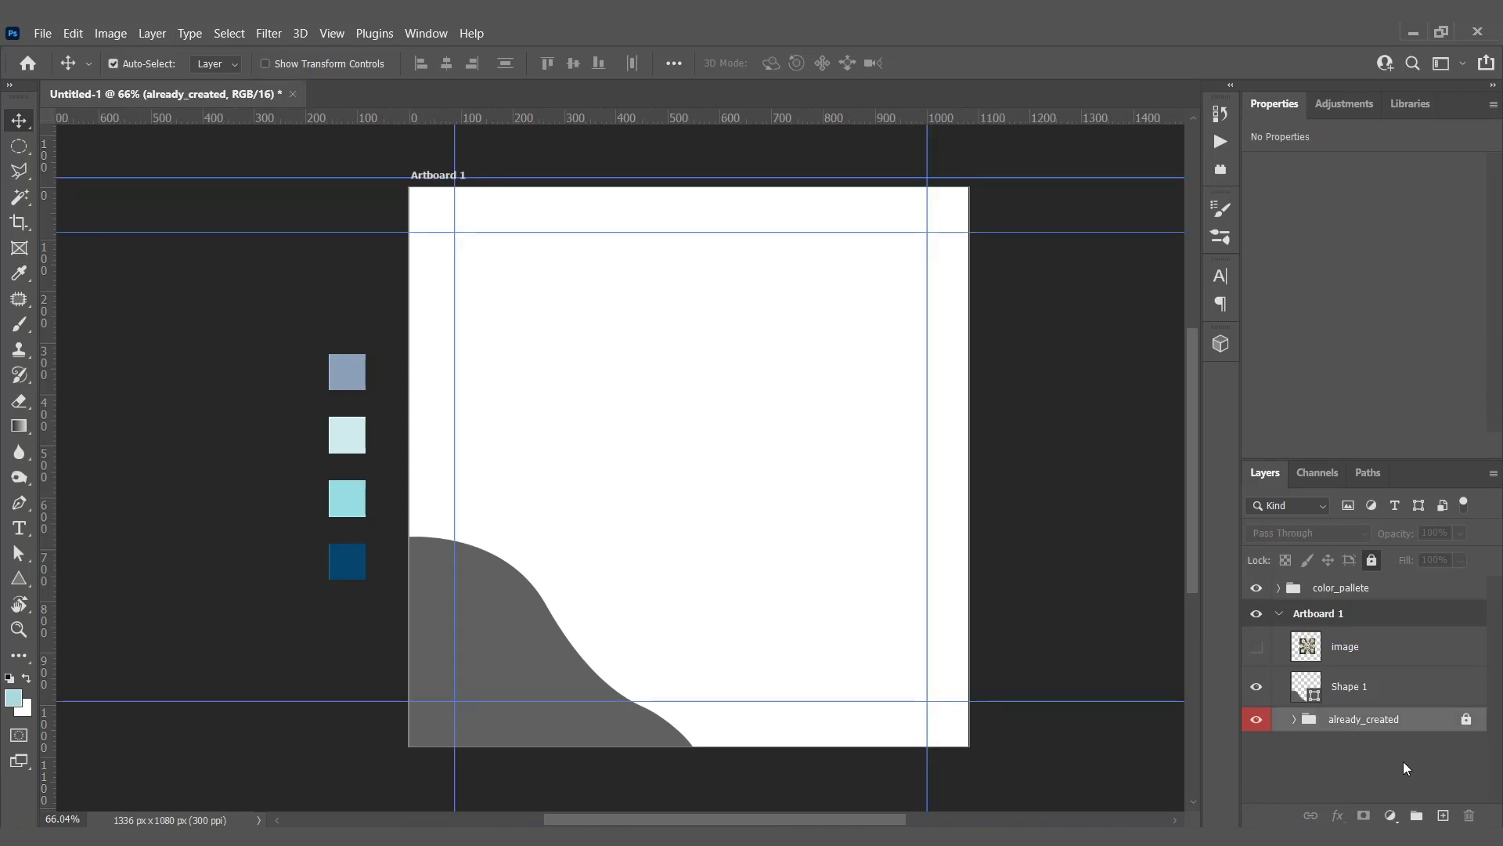
Fill the lower-left wavy shape with the aqua color sampled from the third palette swatch.
left_click(543, 668)
key("i")
left_click(345, 496)
key("v")
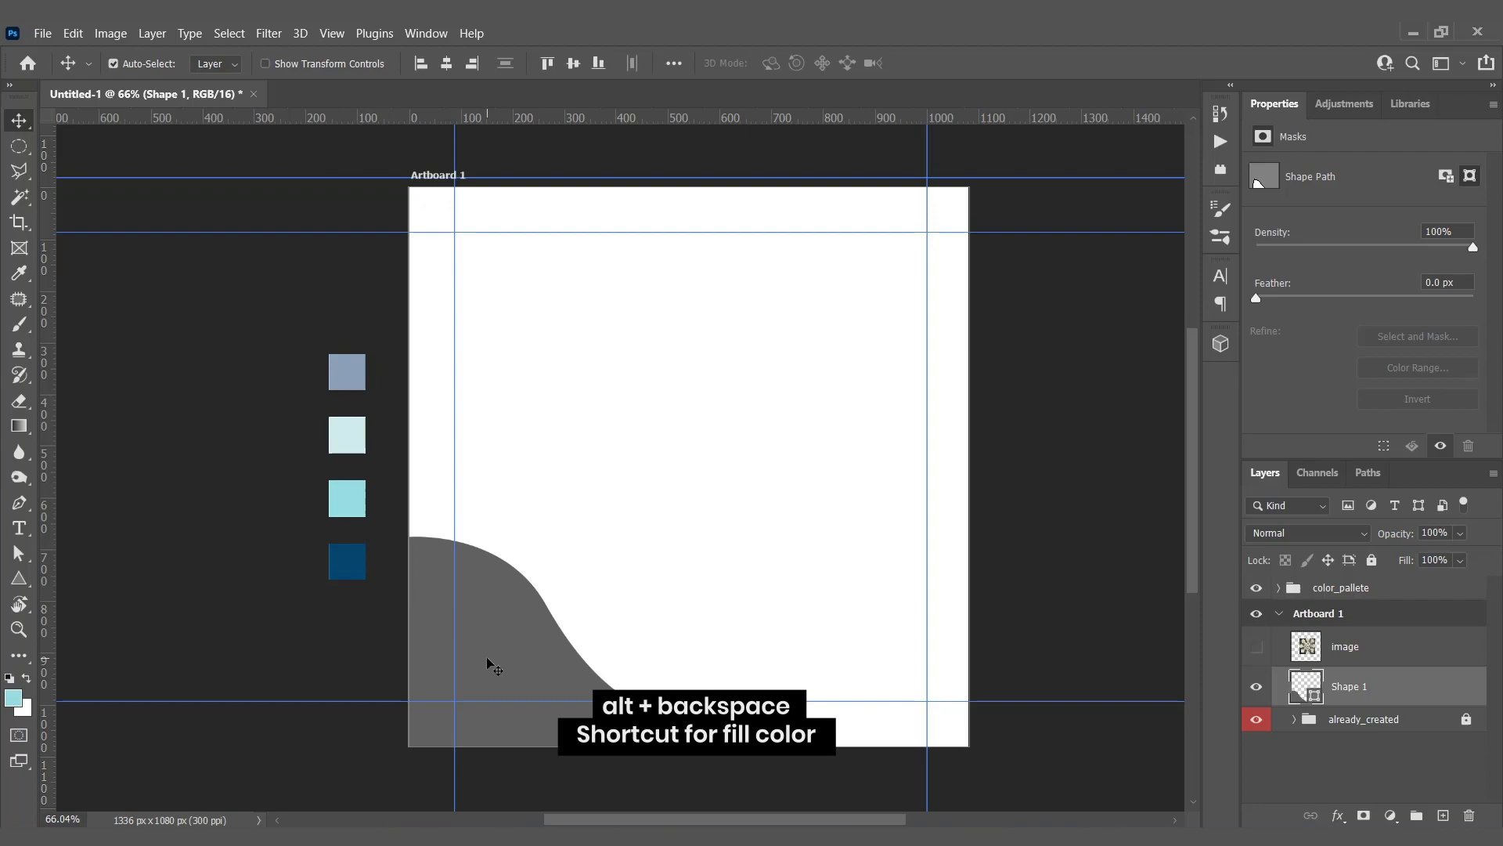
key("alt+BackSpace")
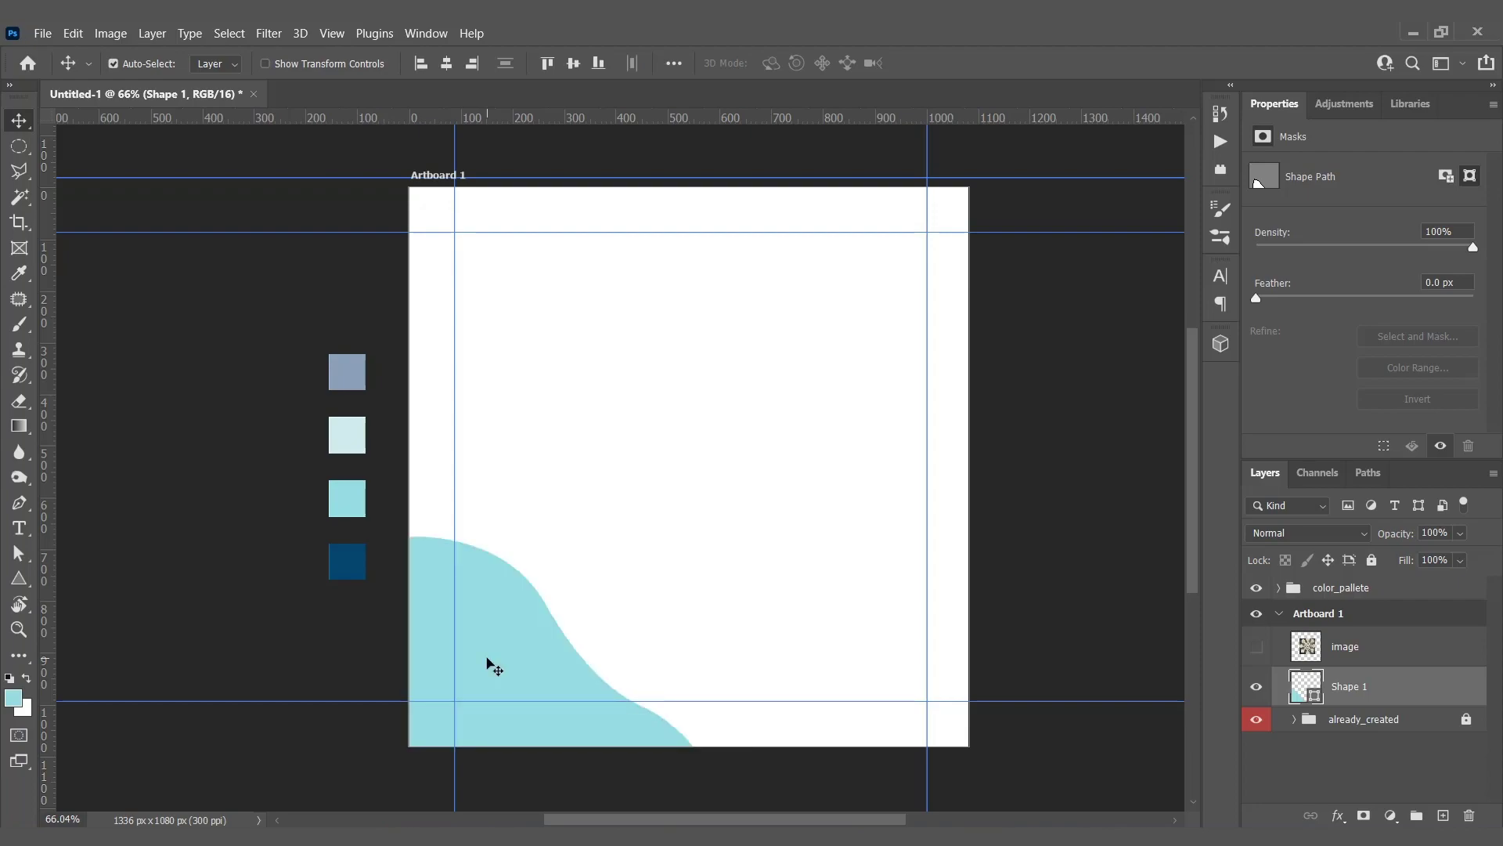
Draw a closed aqua wavy shape with the Pen tool over the artboard's upper-right corner.
key("p")
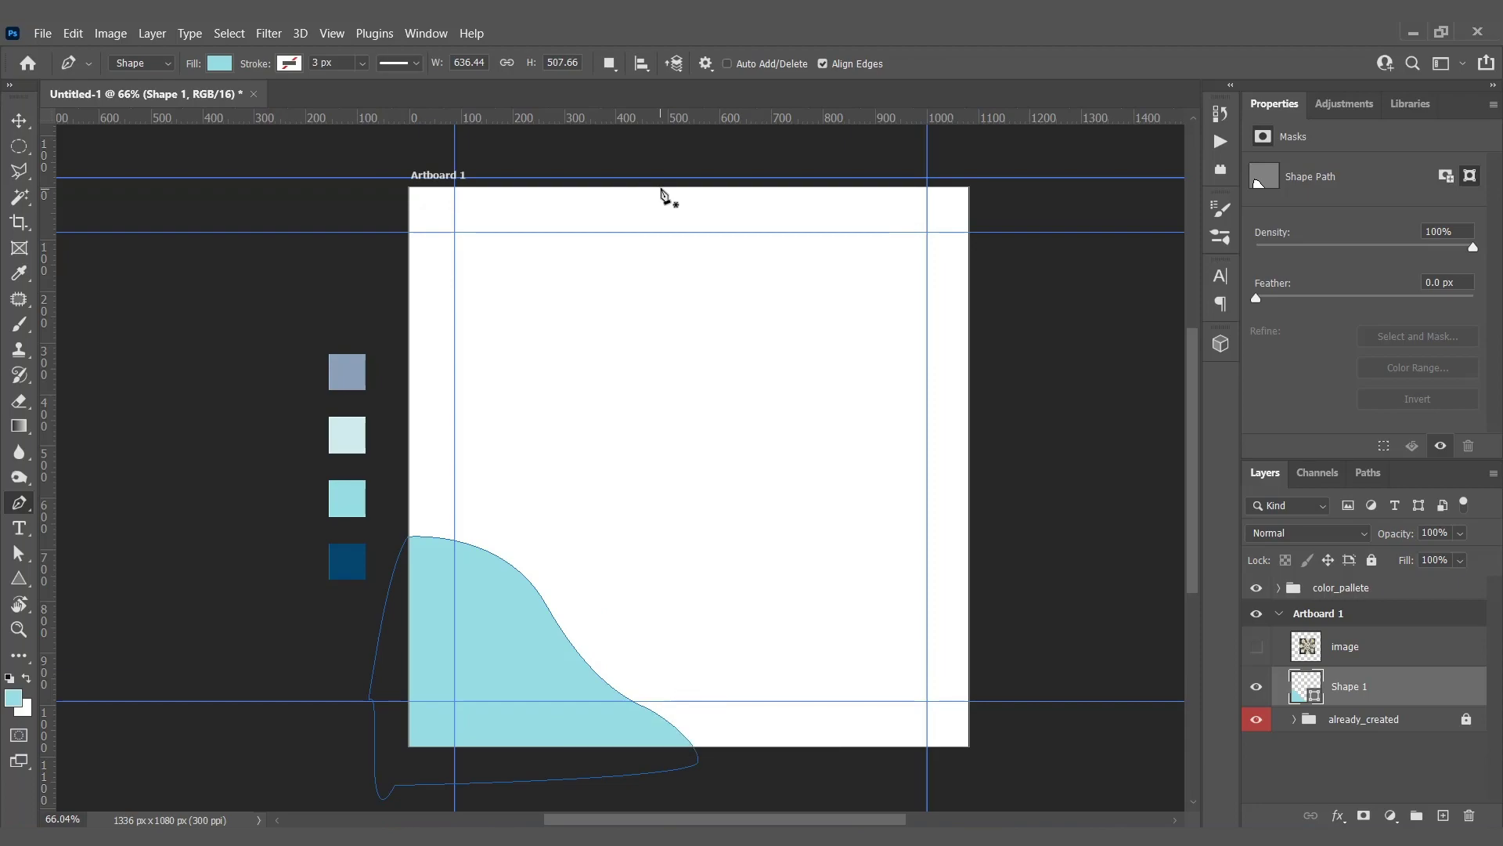
left_click(661, 189)
left_click_drag(835, 281, 1006, 315)
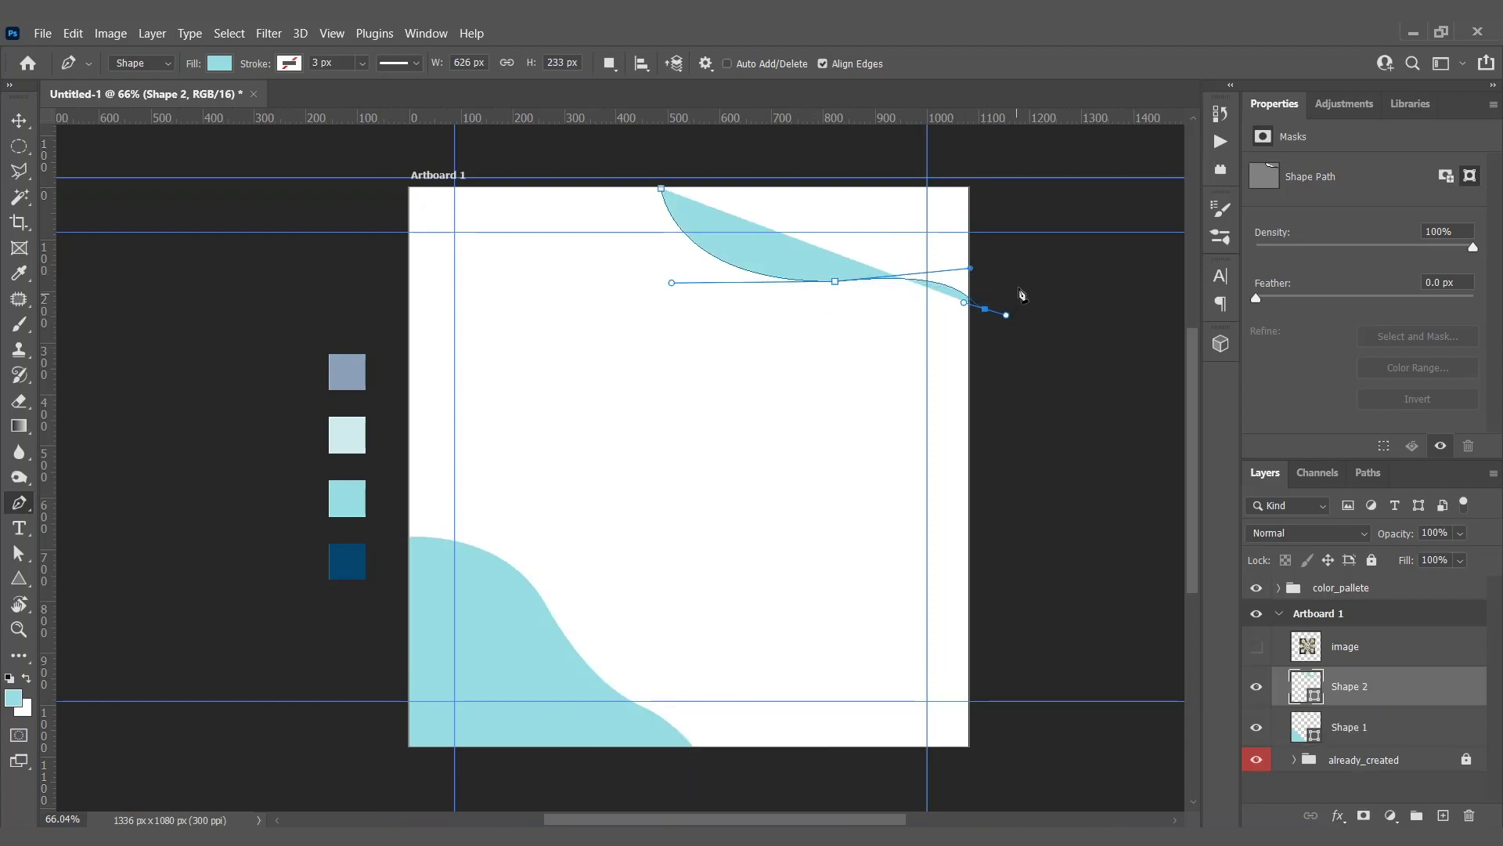
left_click(1018, 288)
left_click(1004, 188)
left_click(850, 154)
left_click(661, 165)
left_click(662, 189)
key("v")
left_click(1081, 407)
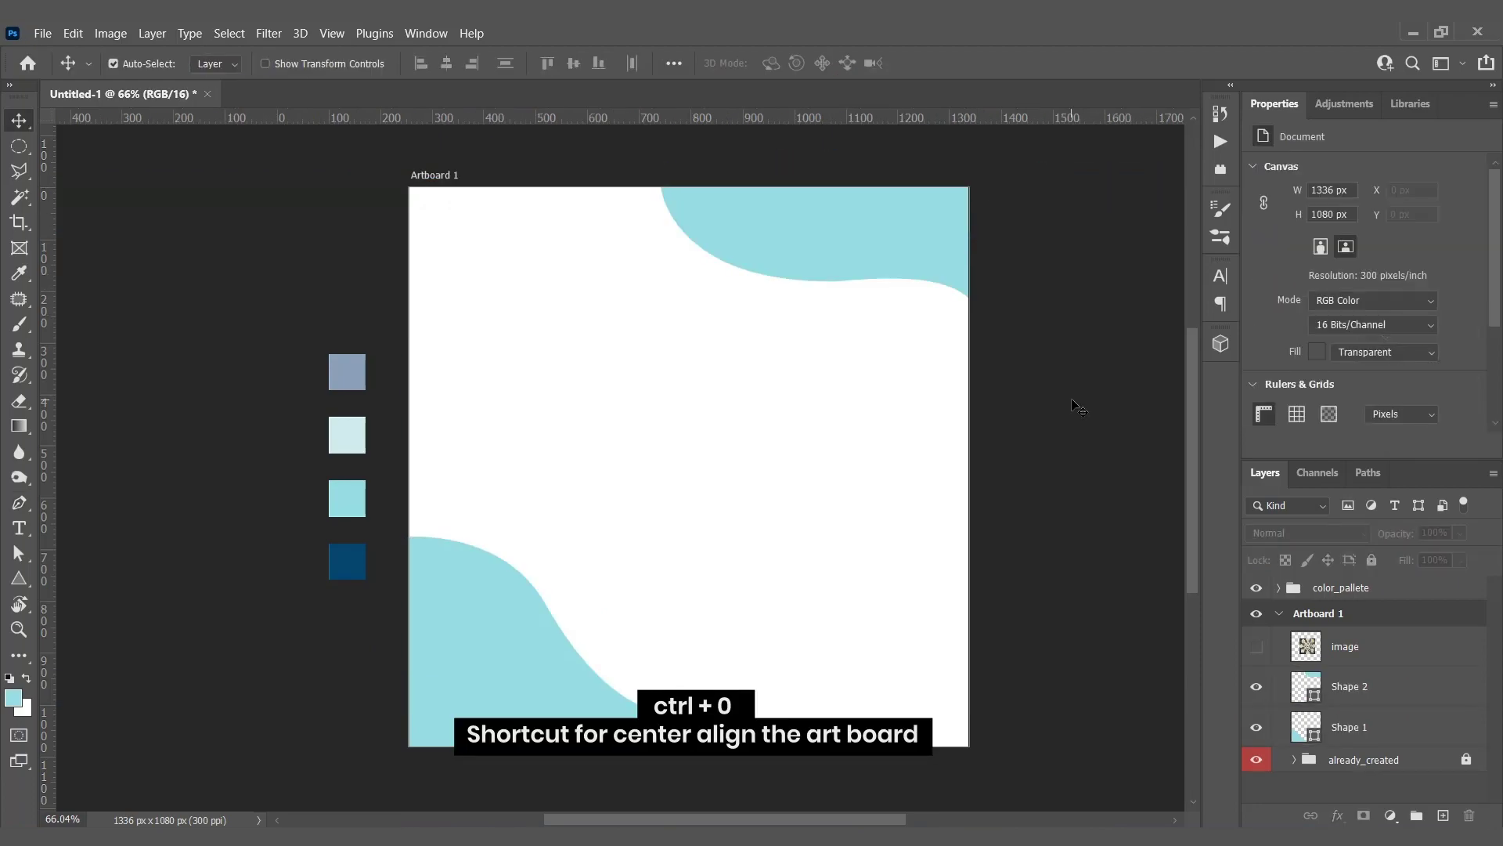
Add a new layer directly above the already_created group and rename it bg.
key("ctrl+0")
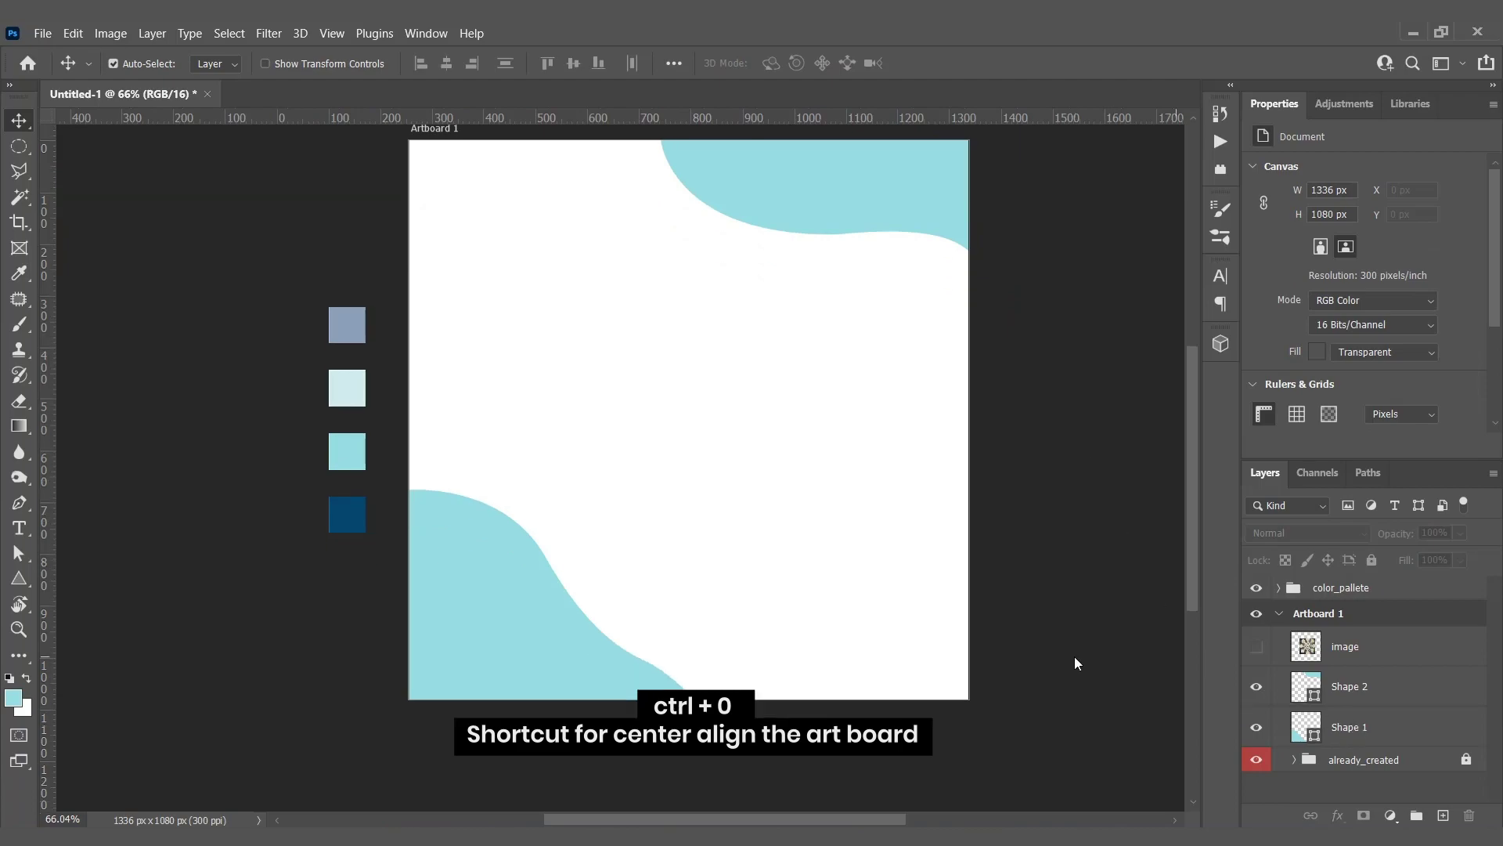
scroll(1043, 565, "up", 1)
key("ctrl+0")
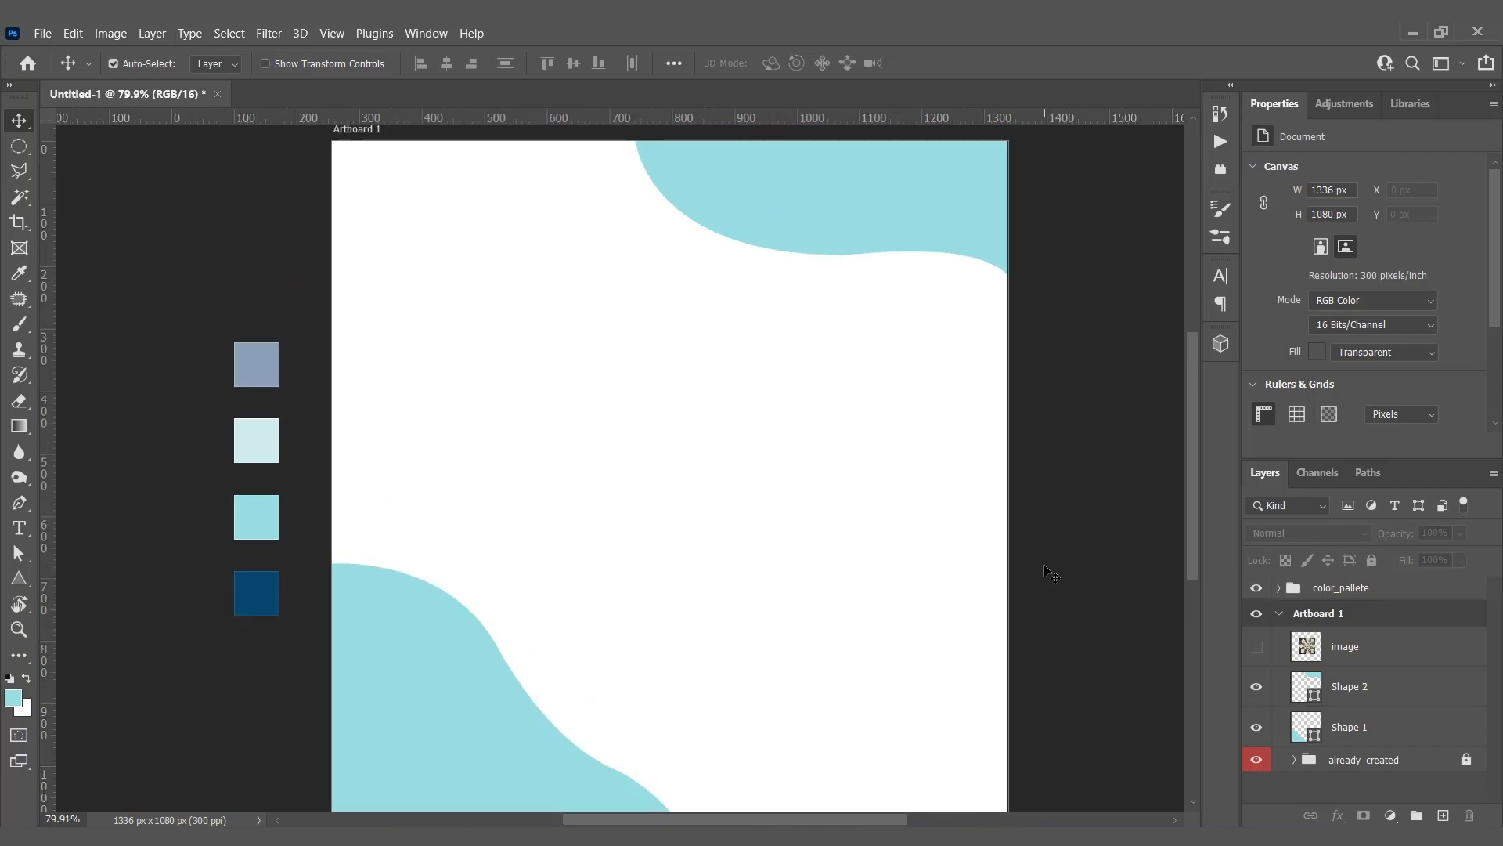
left_click(1369, 757)
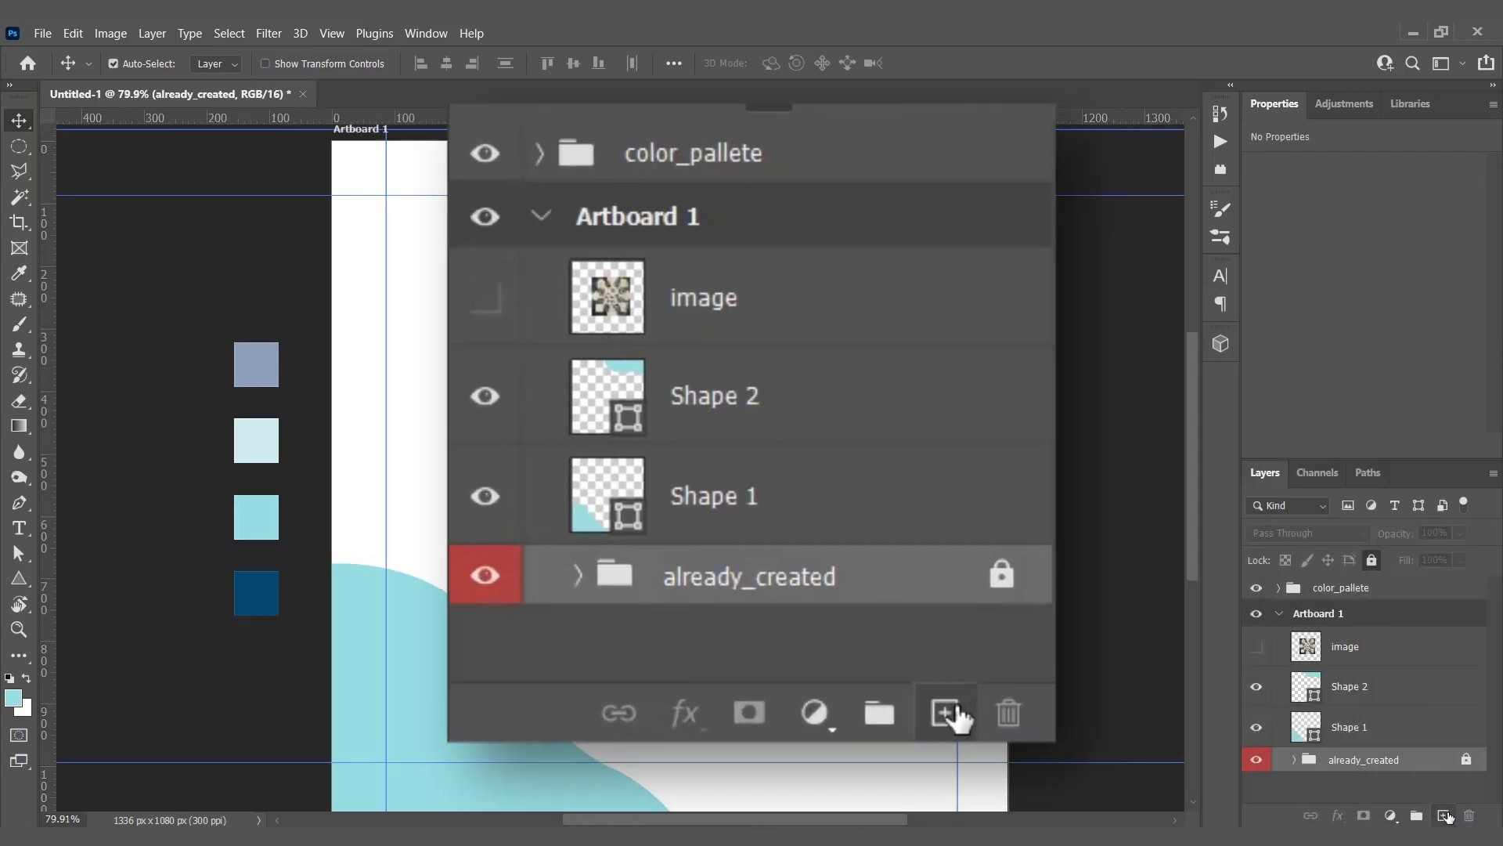
left_click(1443, 815)
double_click(1359, 768)
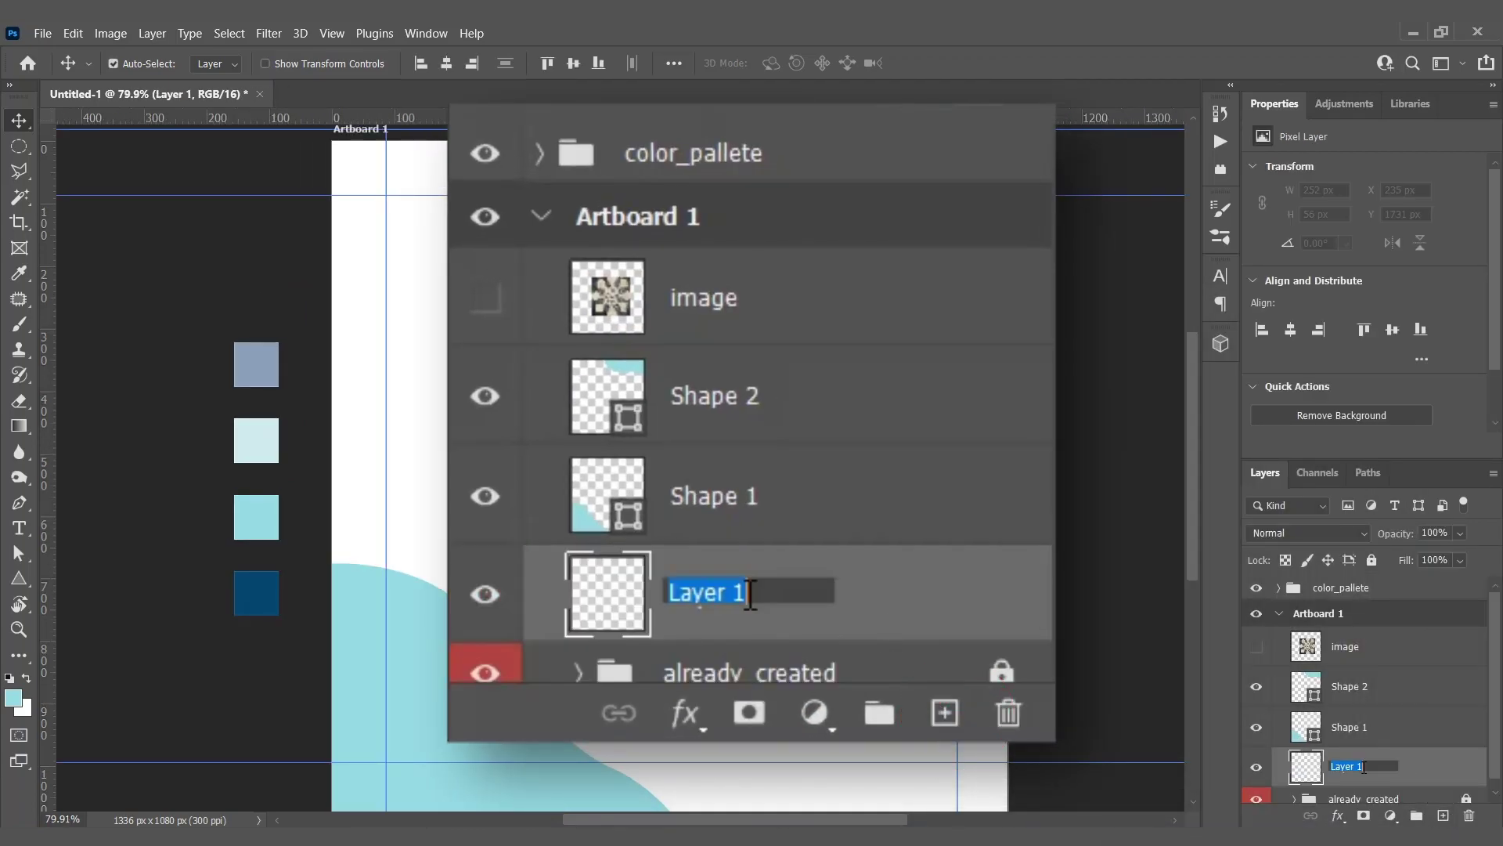
type("bg")
key("Return")
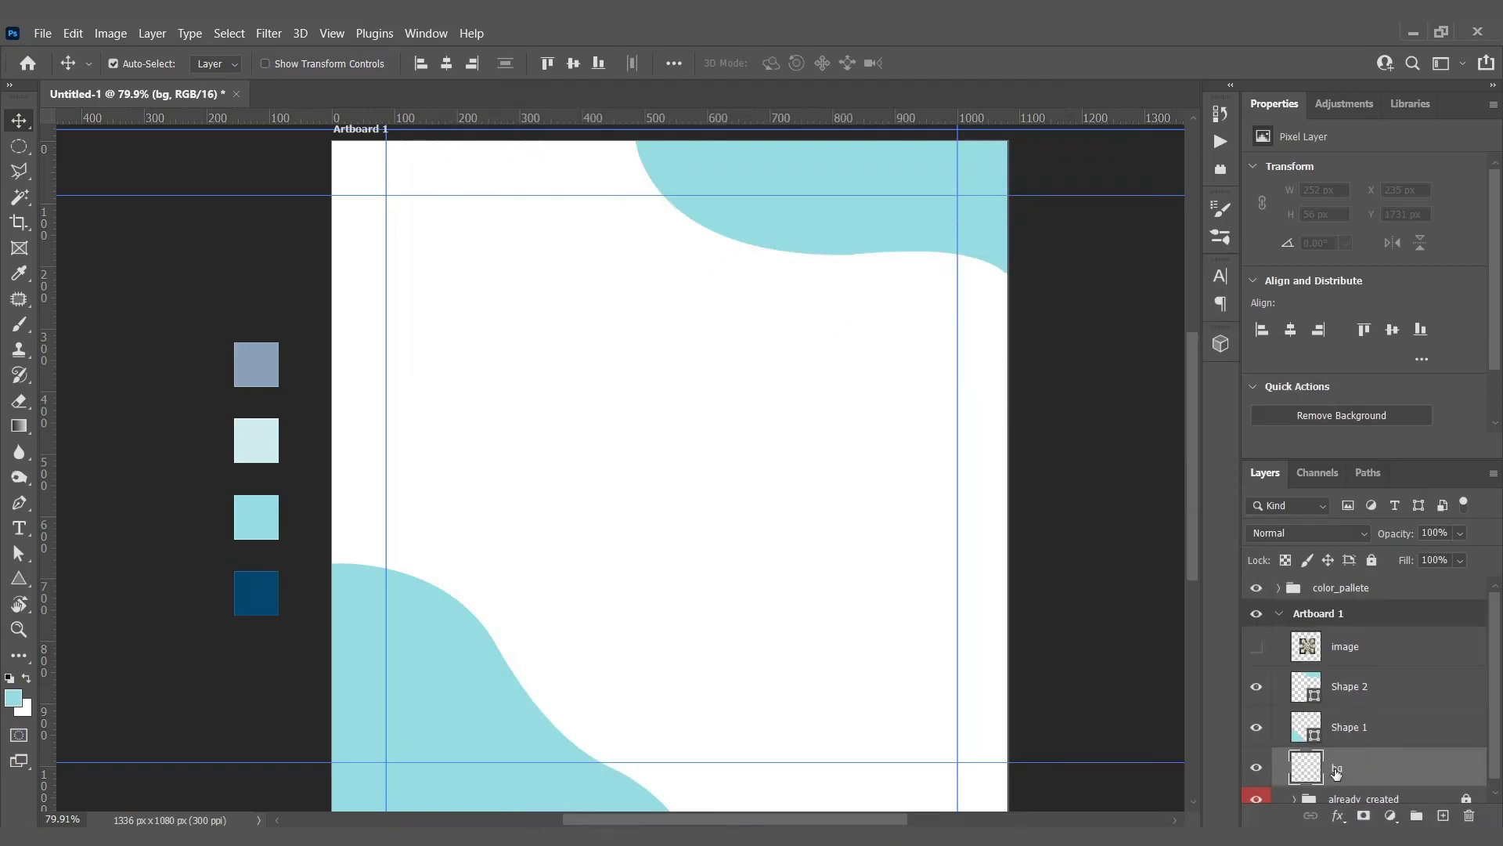
Fill the bg layer with the pale aqua color sampled from the second palette swatch.
key("i")
left_click(255, 435)
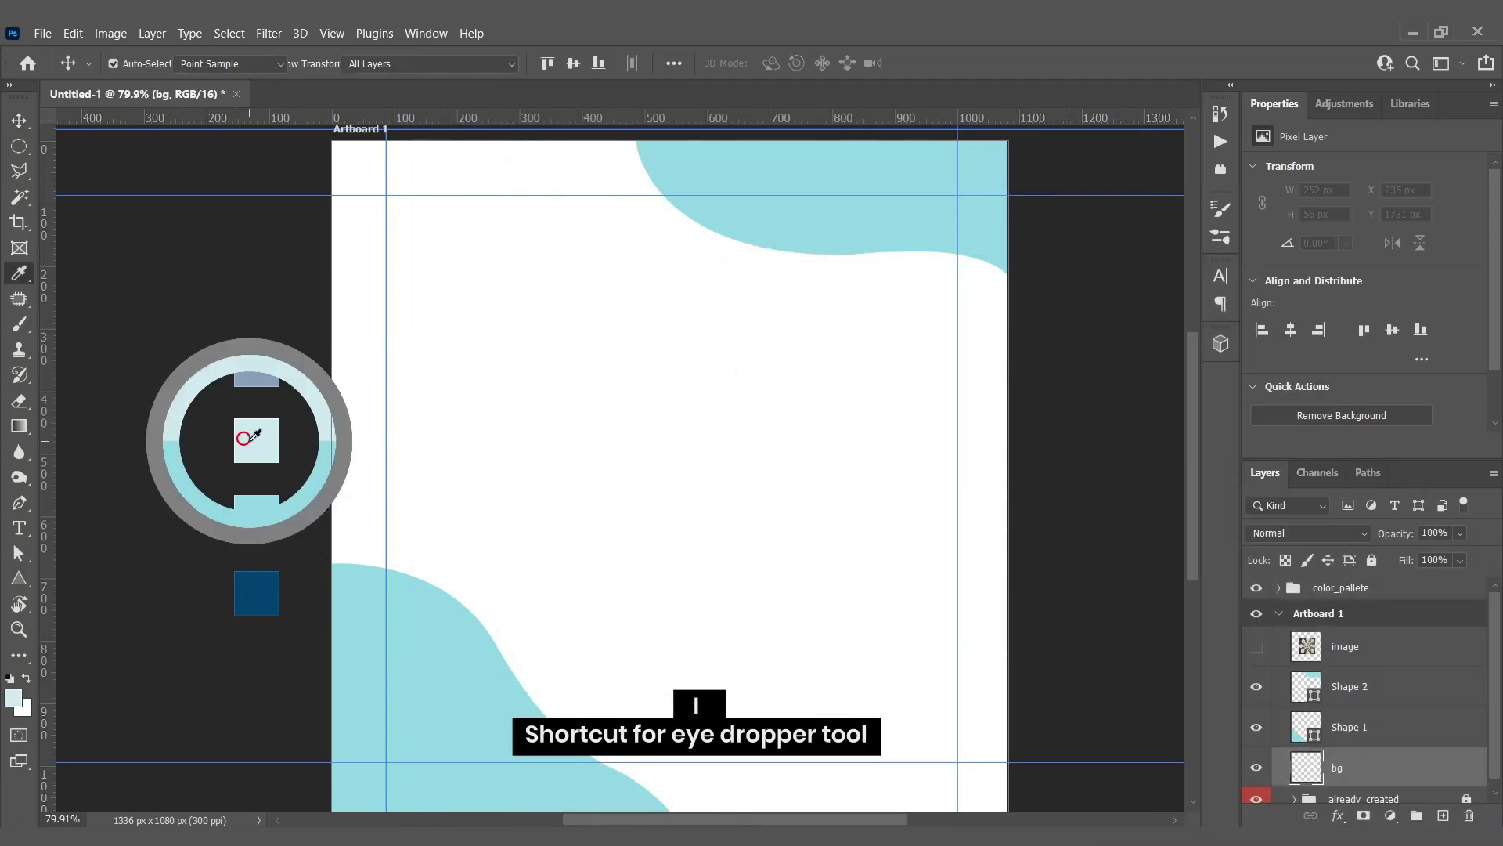
key("v")
key("alt+BackSpace")
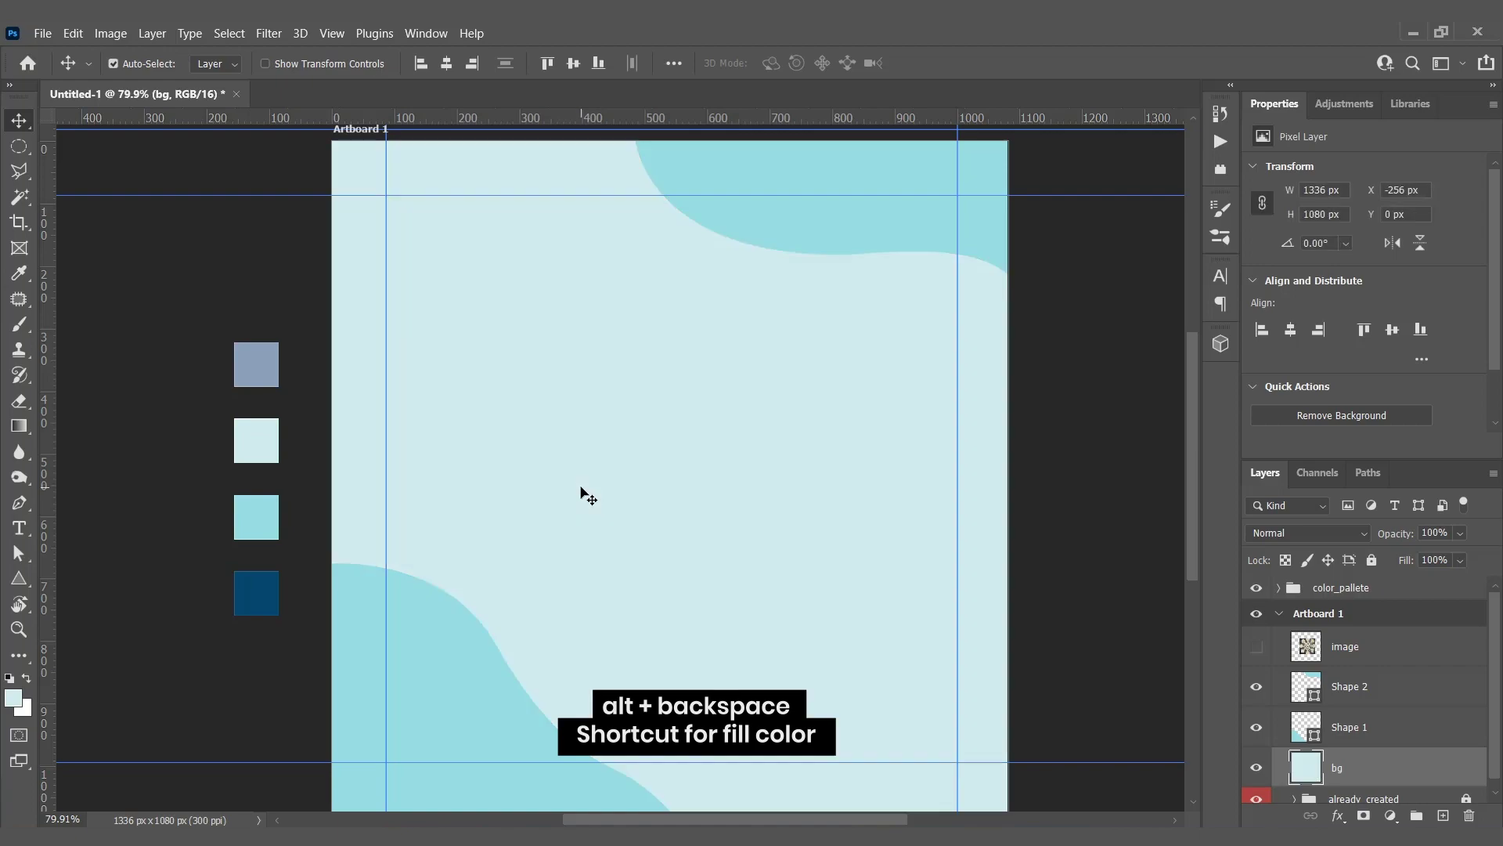
Shift the lower-left wavy shape slightly downward to refine the corner composition.
left_click_drag(459, 648, 457, 667)
left_click_drag(836, 242, 835, 238)
left_click(429, 695)
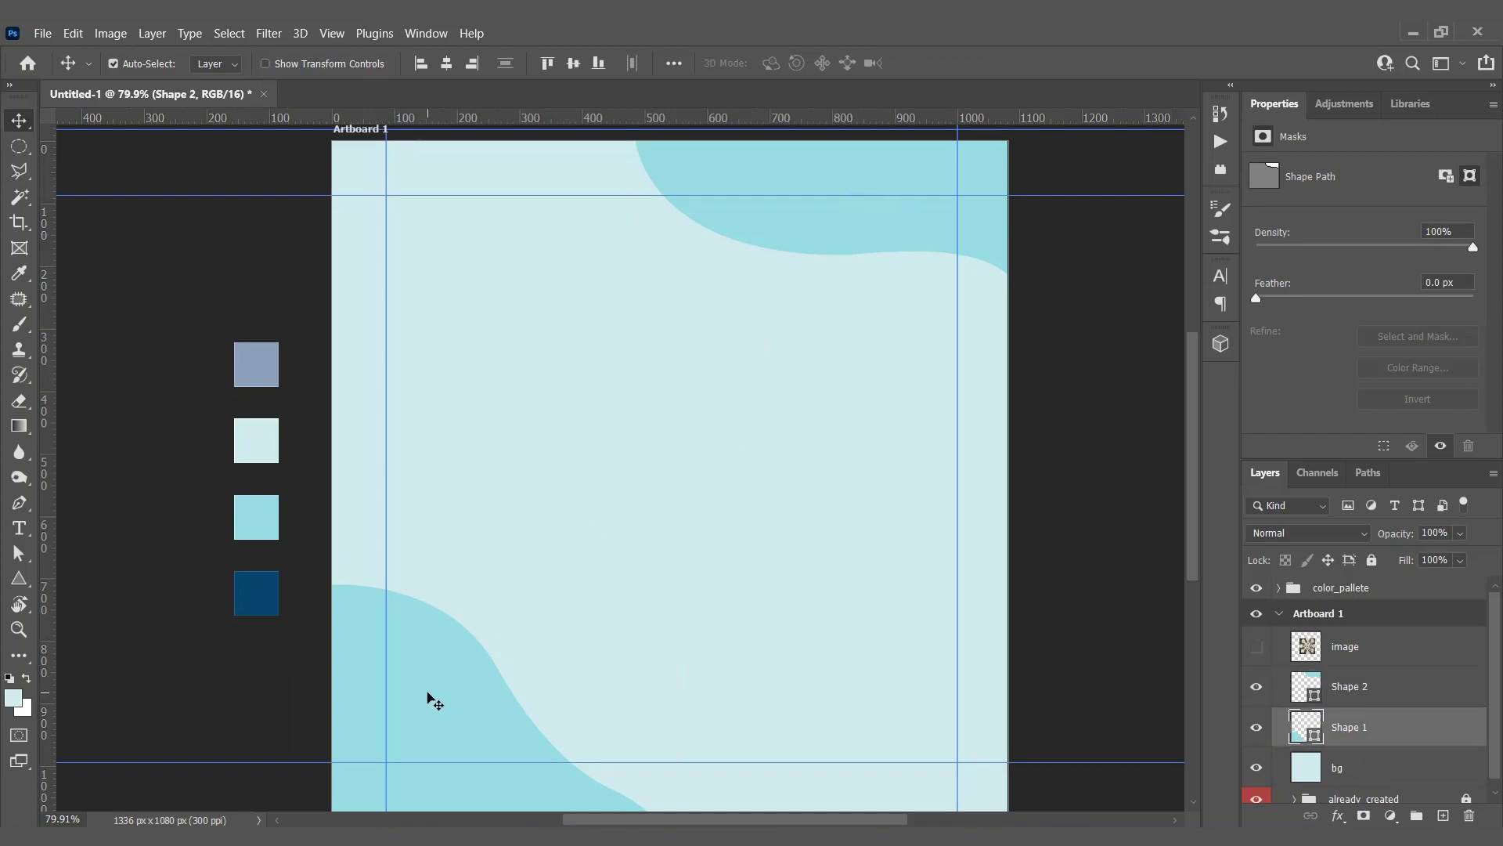
left_click_drag(432, 689, 431, 695)
Add a three-line WE CRAE FOR YOUR HEALTH heading in Montserrat Bold 18 pt, colored dark blue 00476f from the fourth palette swatch.
key("t")
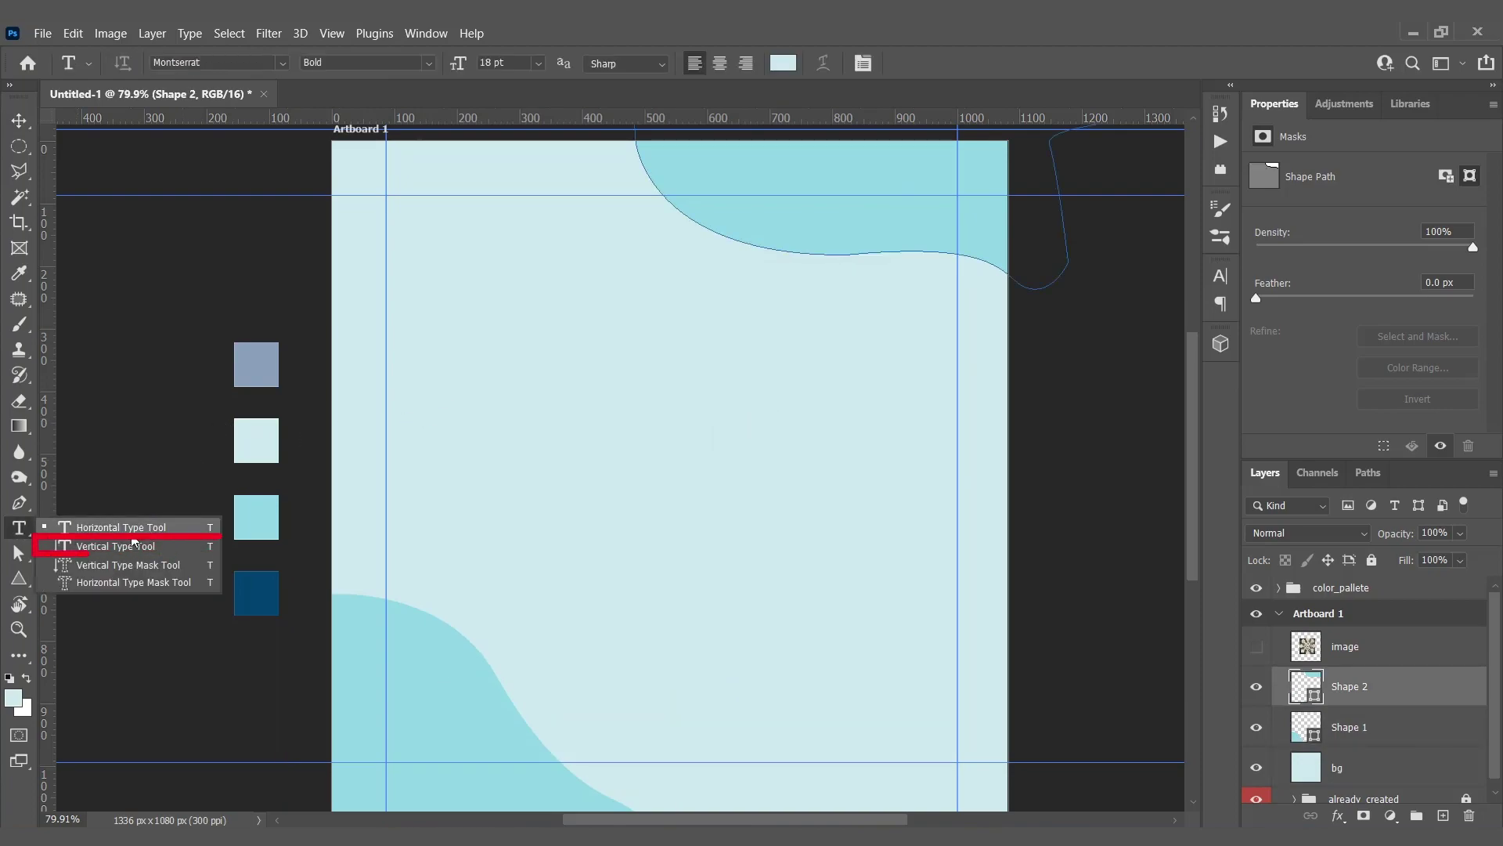
left_click(430, 279)
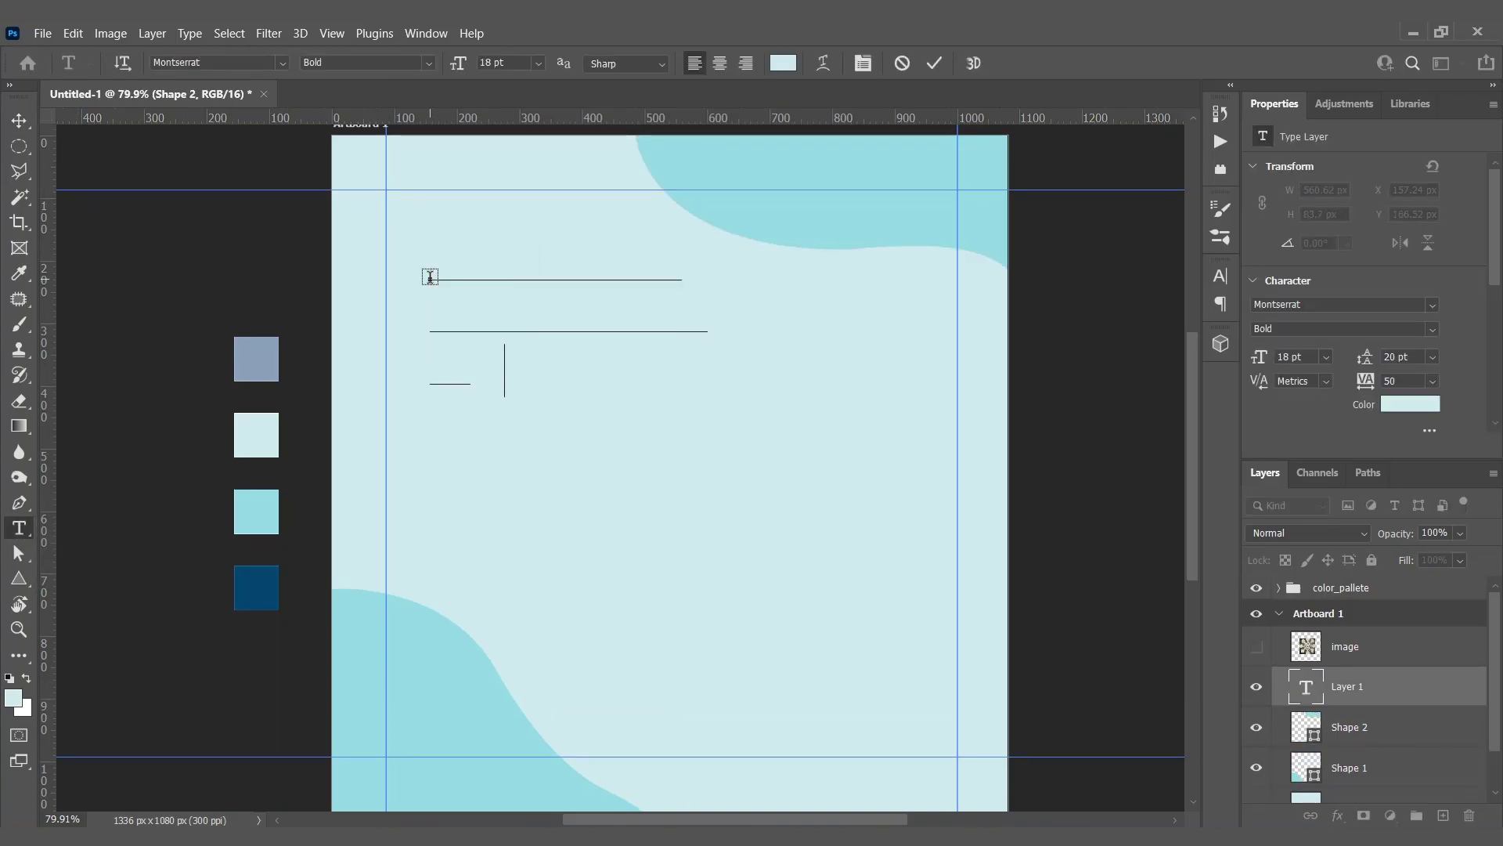
key("ctrl+a")
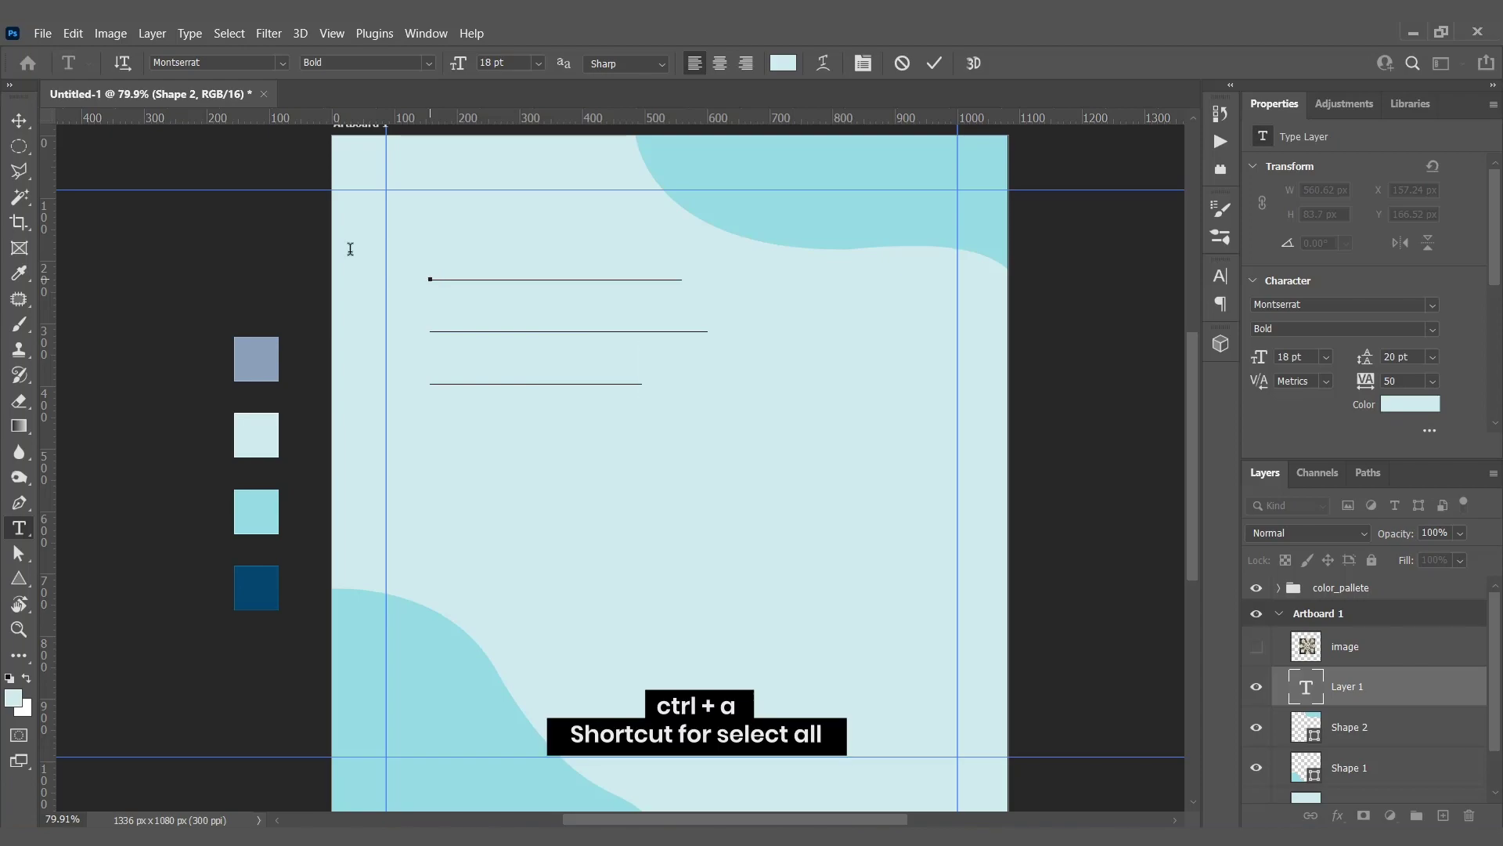
left_click(783, 63)
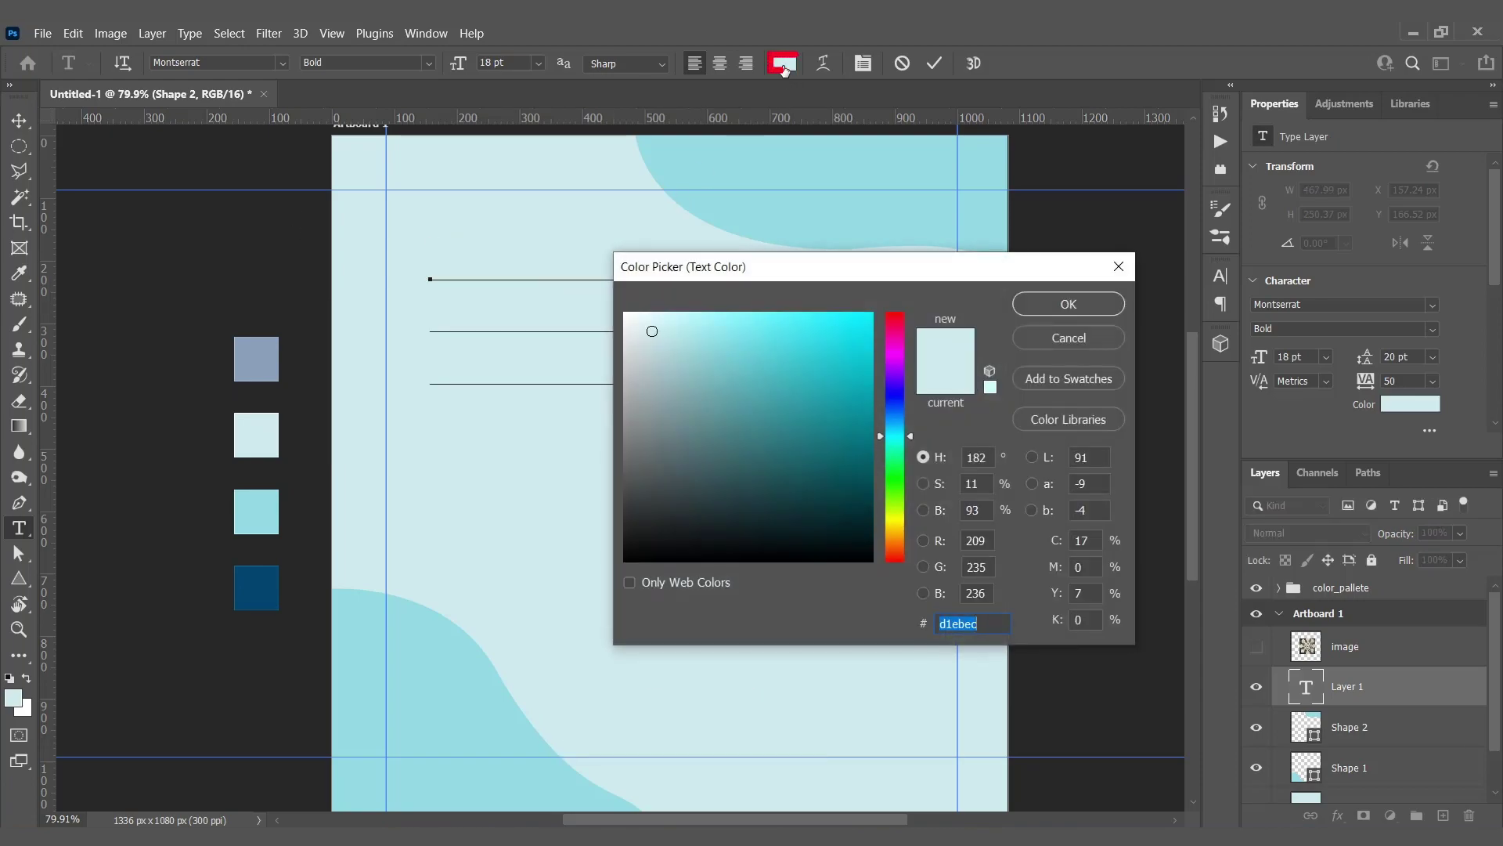
left_click(267, 595)
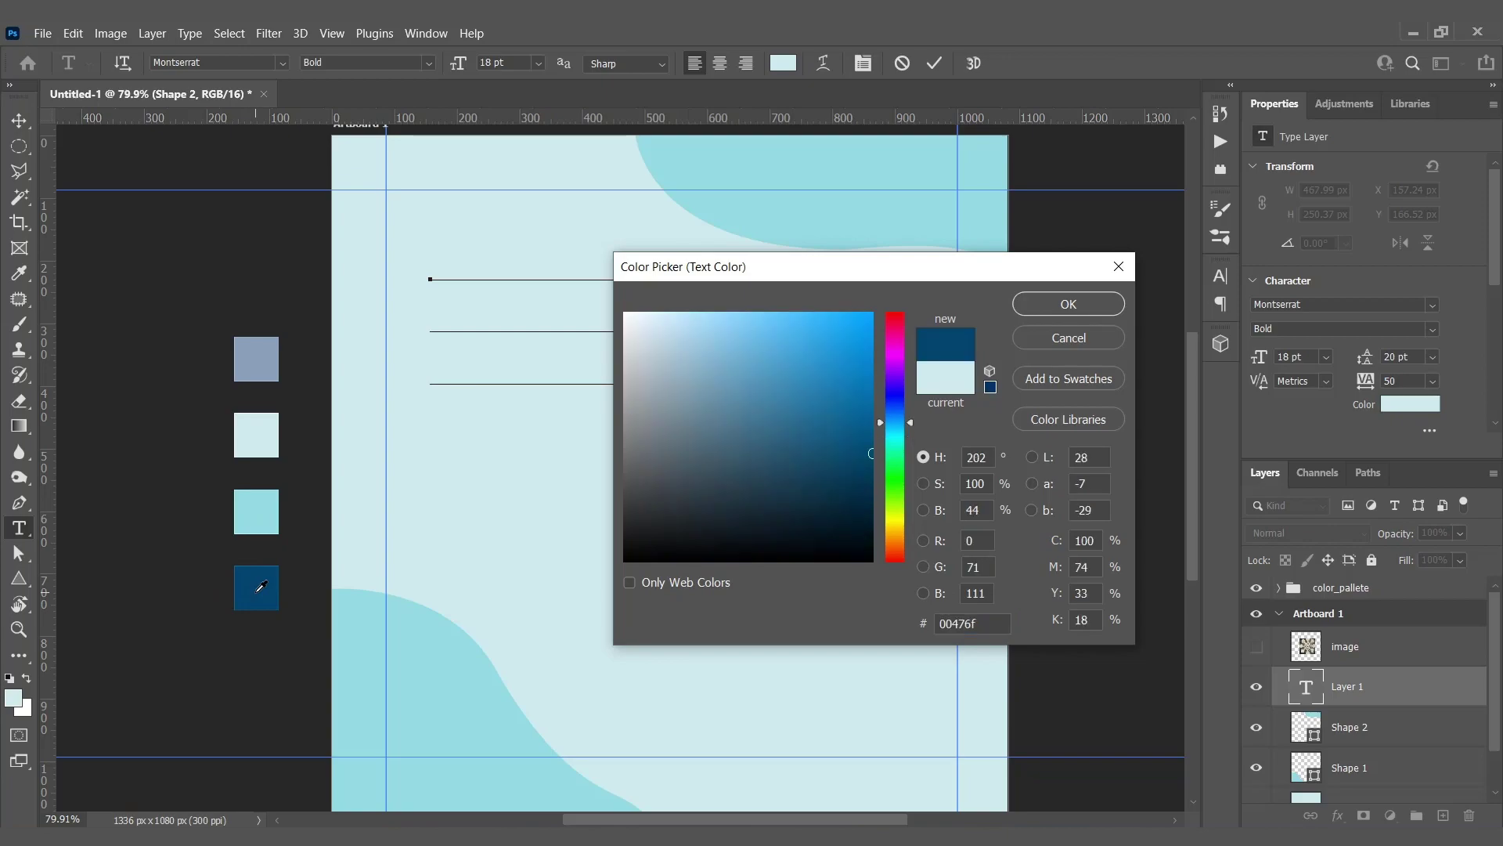
left_click(1049, 303)
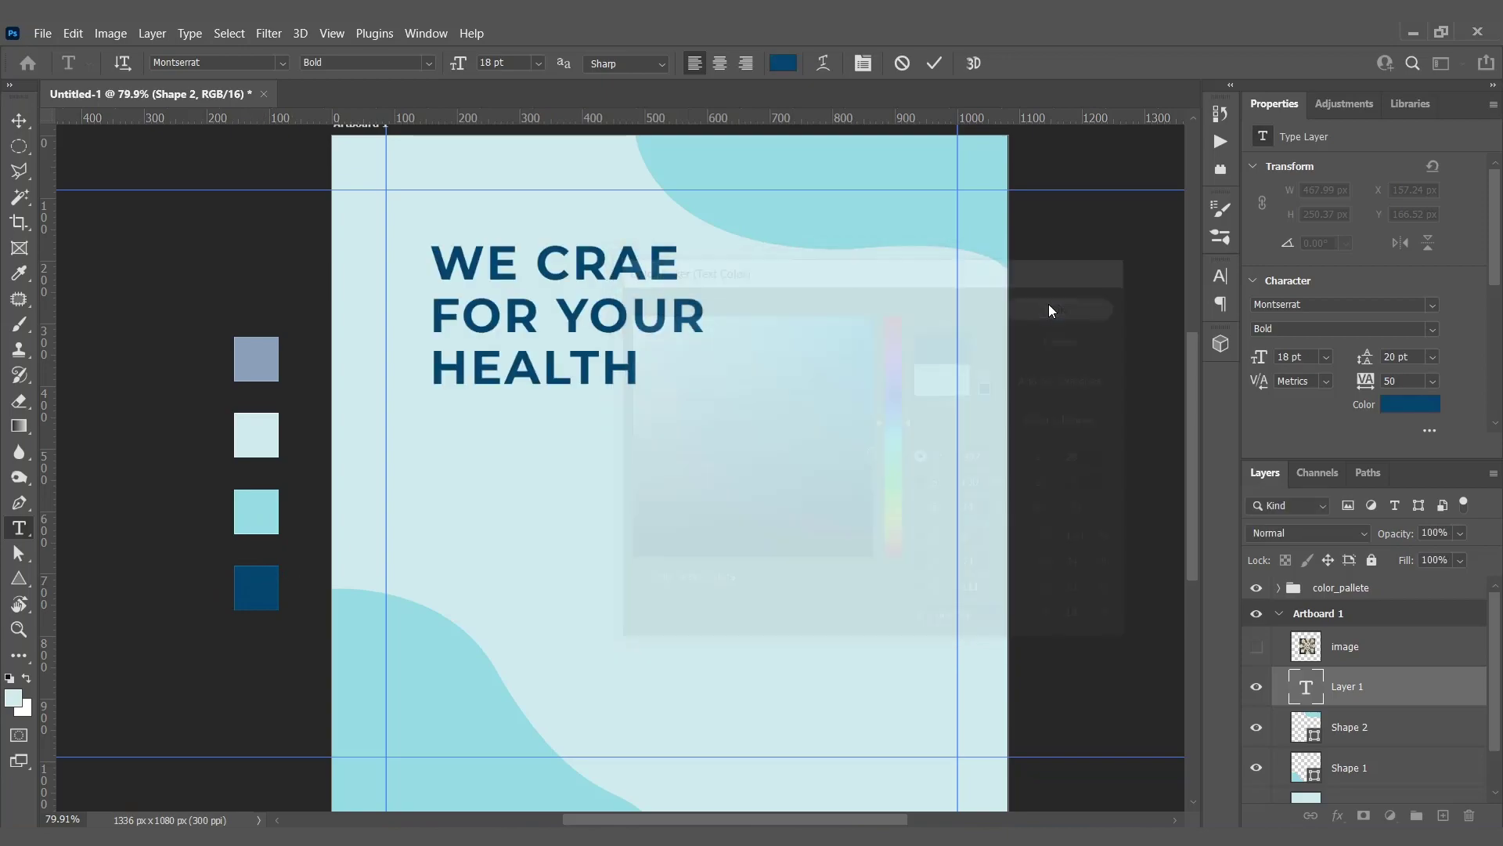
Correct the heading's misspelled word to CARE and move the heading to the artboard's left margin guide.
left_click(21, 122)
double_click(682, 274)
key("BackSpace")
key("BackSpace")
key("BackSpace")
type("ARE")
left_click(19, 121)
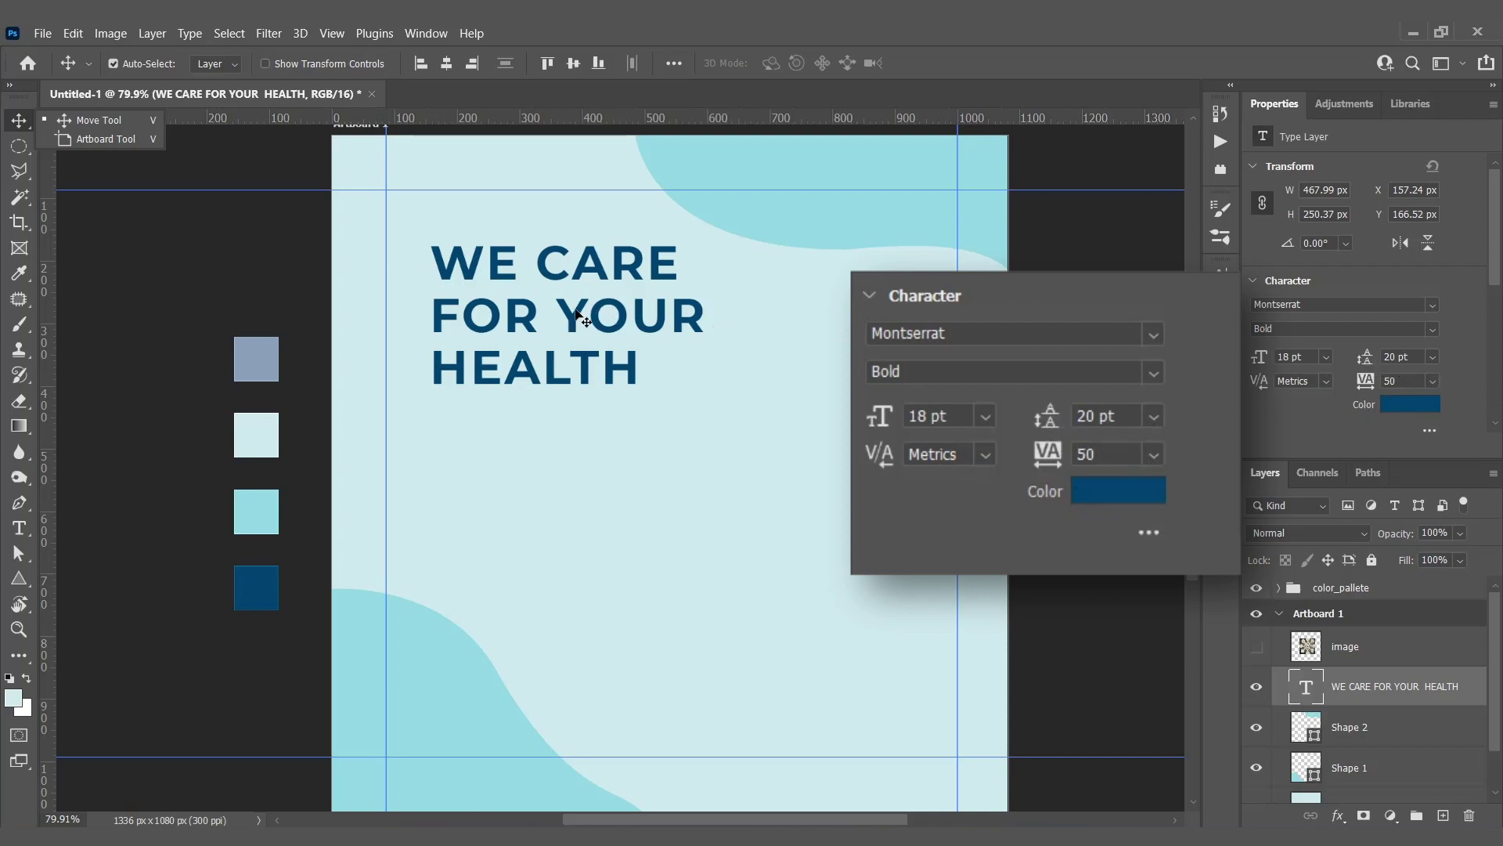
mouse_move(577, 321)
left_mouse_down()
mouse_move(532, 321)
mouse_move(524, 294)
mouse_move(523, 307)
left_mouse_up()
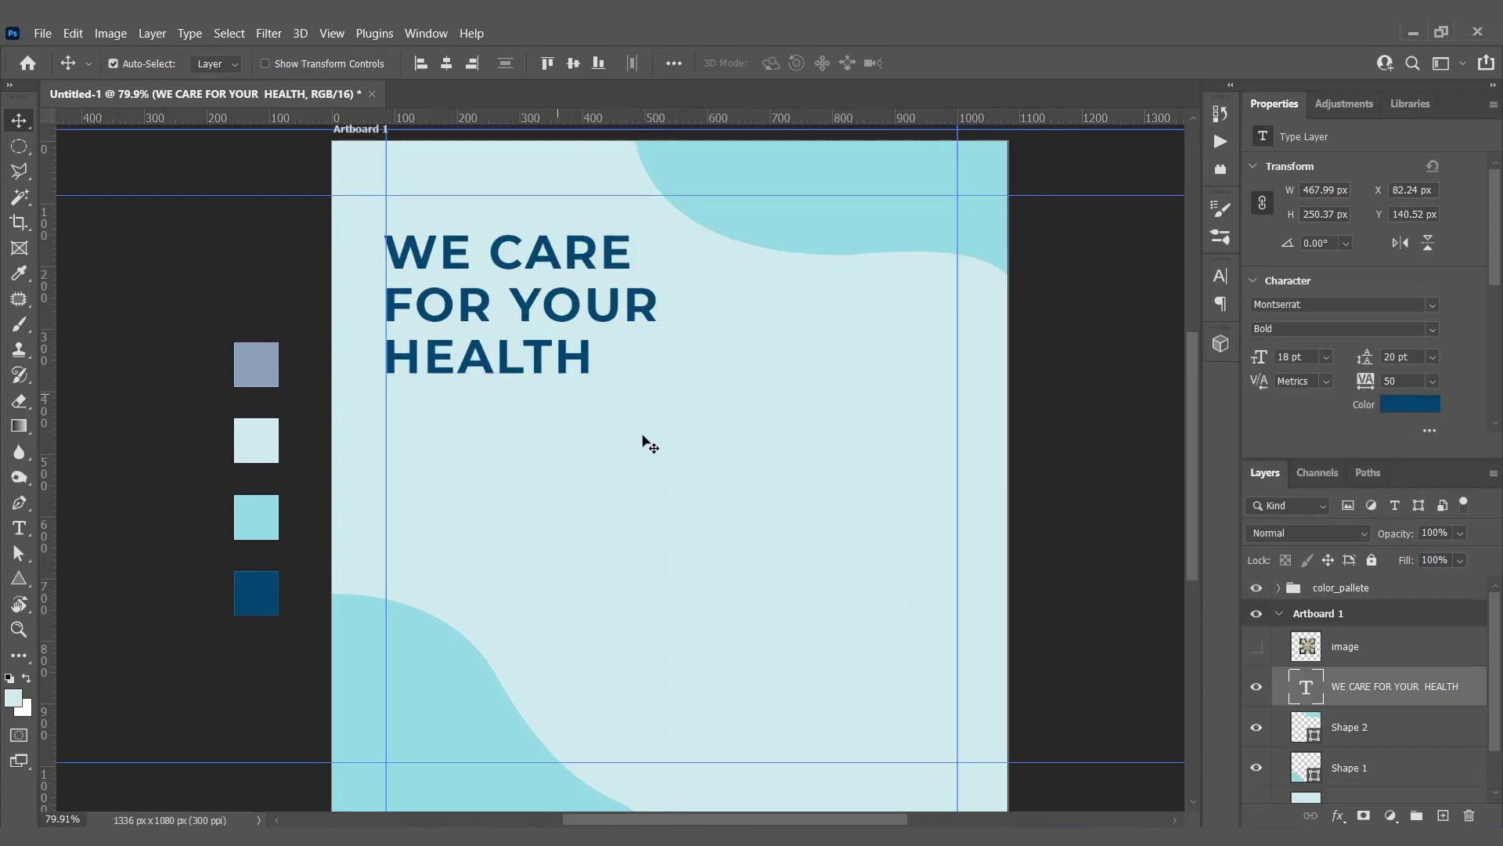
Add a 6 pt paragraph box about 432 by 195 px below the heading reading "We provide a good range of health service and assistance".
left_click(587, 403)
key("t")
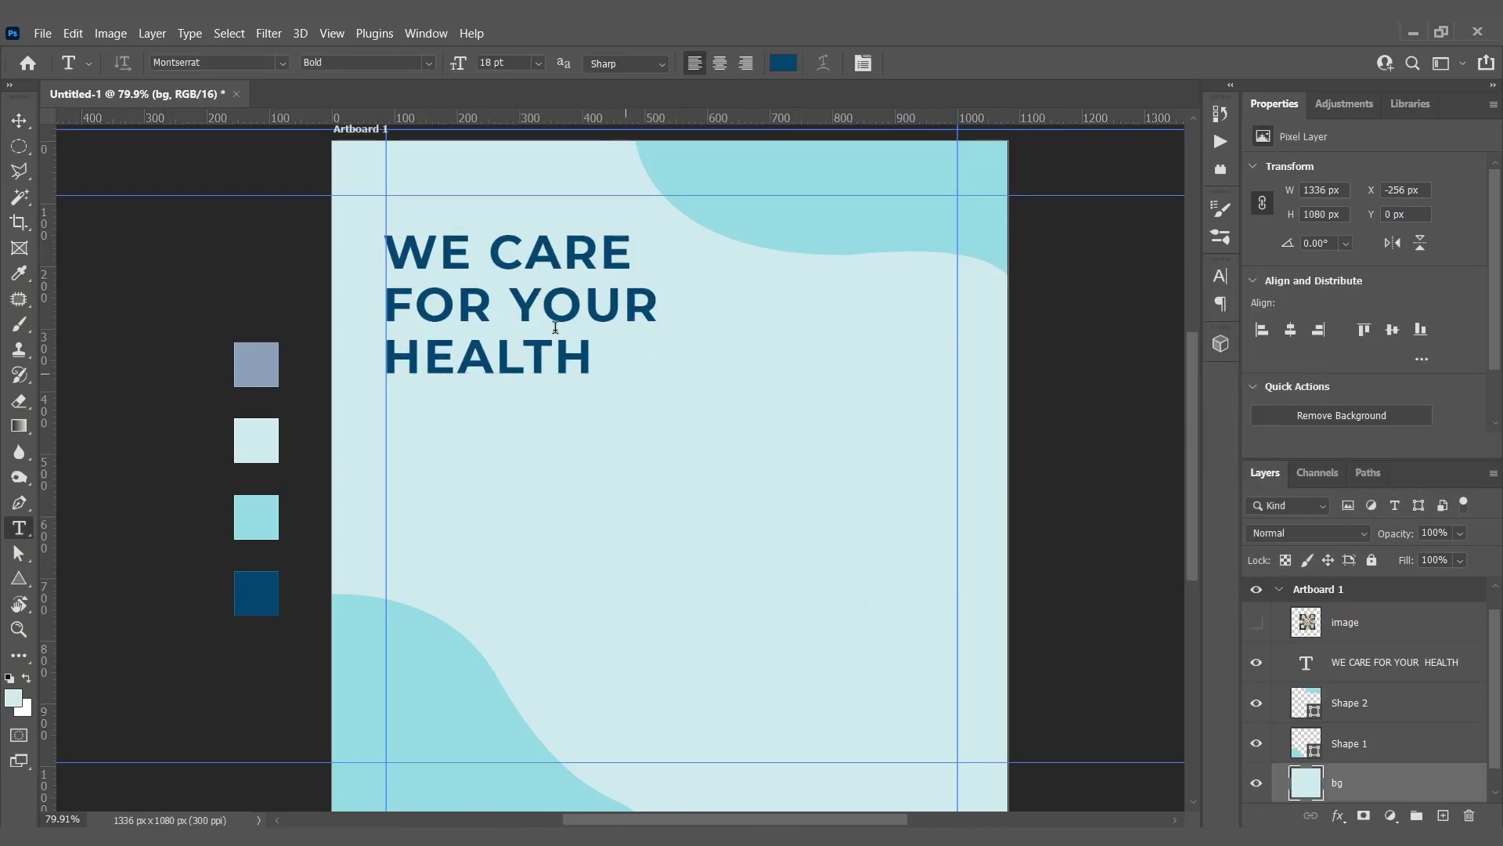
left_click(510, 63)
type("6")
key("Return")
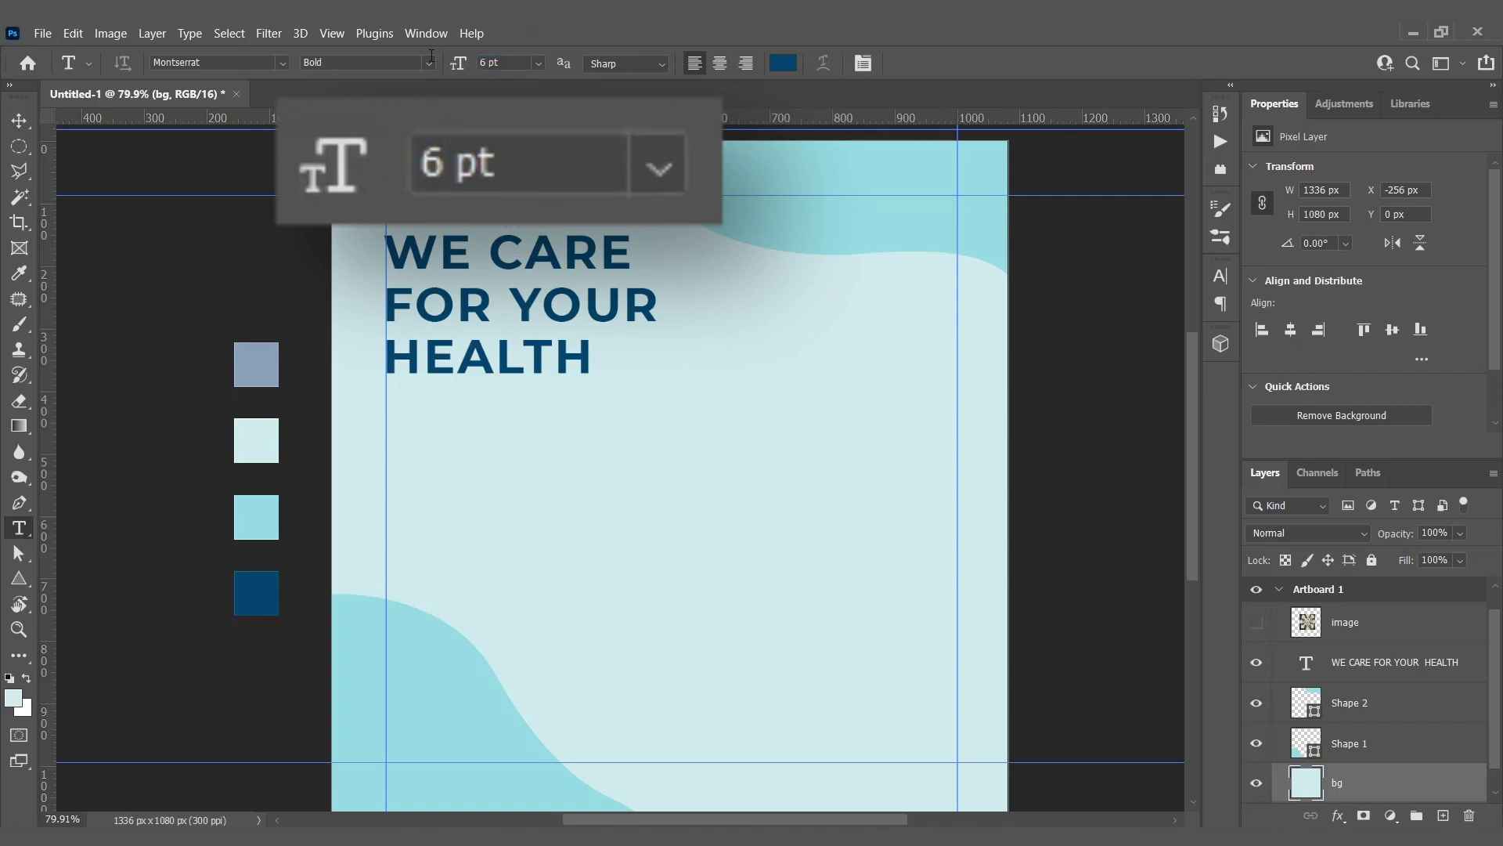
left_click_drag(386, 395, 661, 520)
type("We provide")
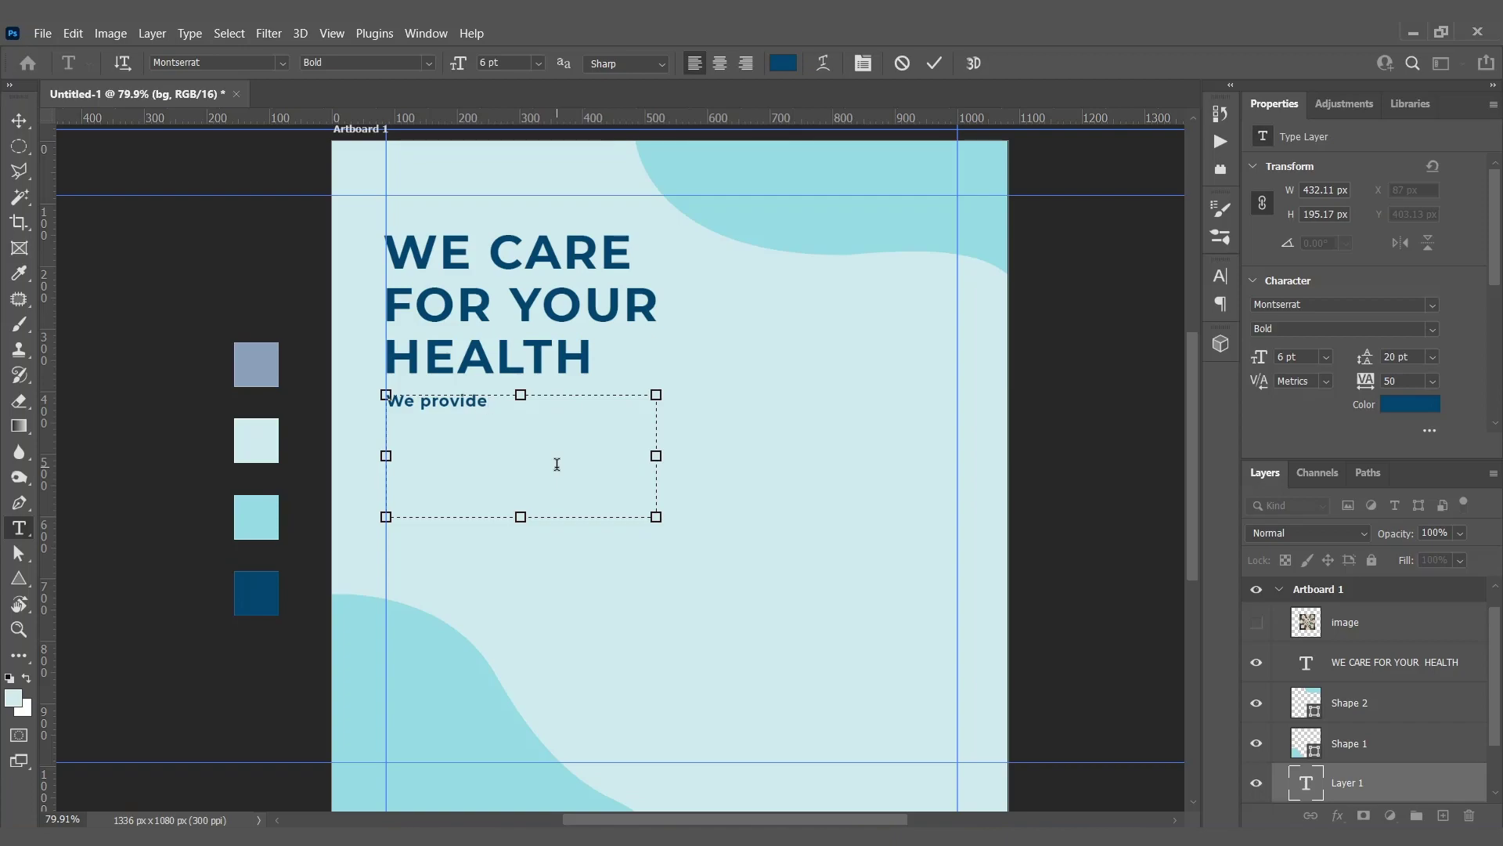
type("a good range of health service and assistance")
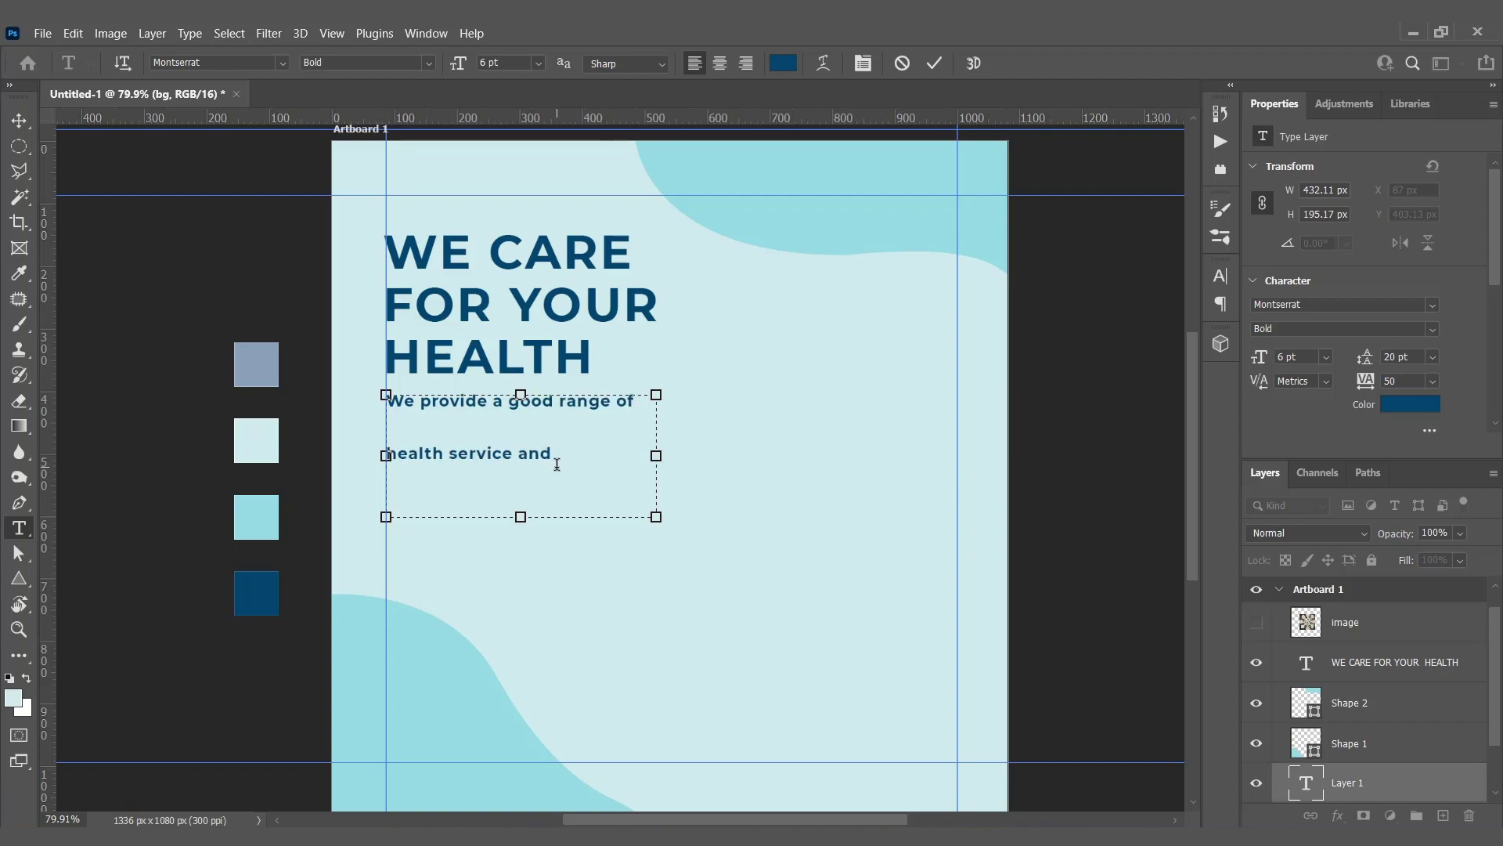
left_click(19, 119)
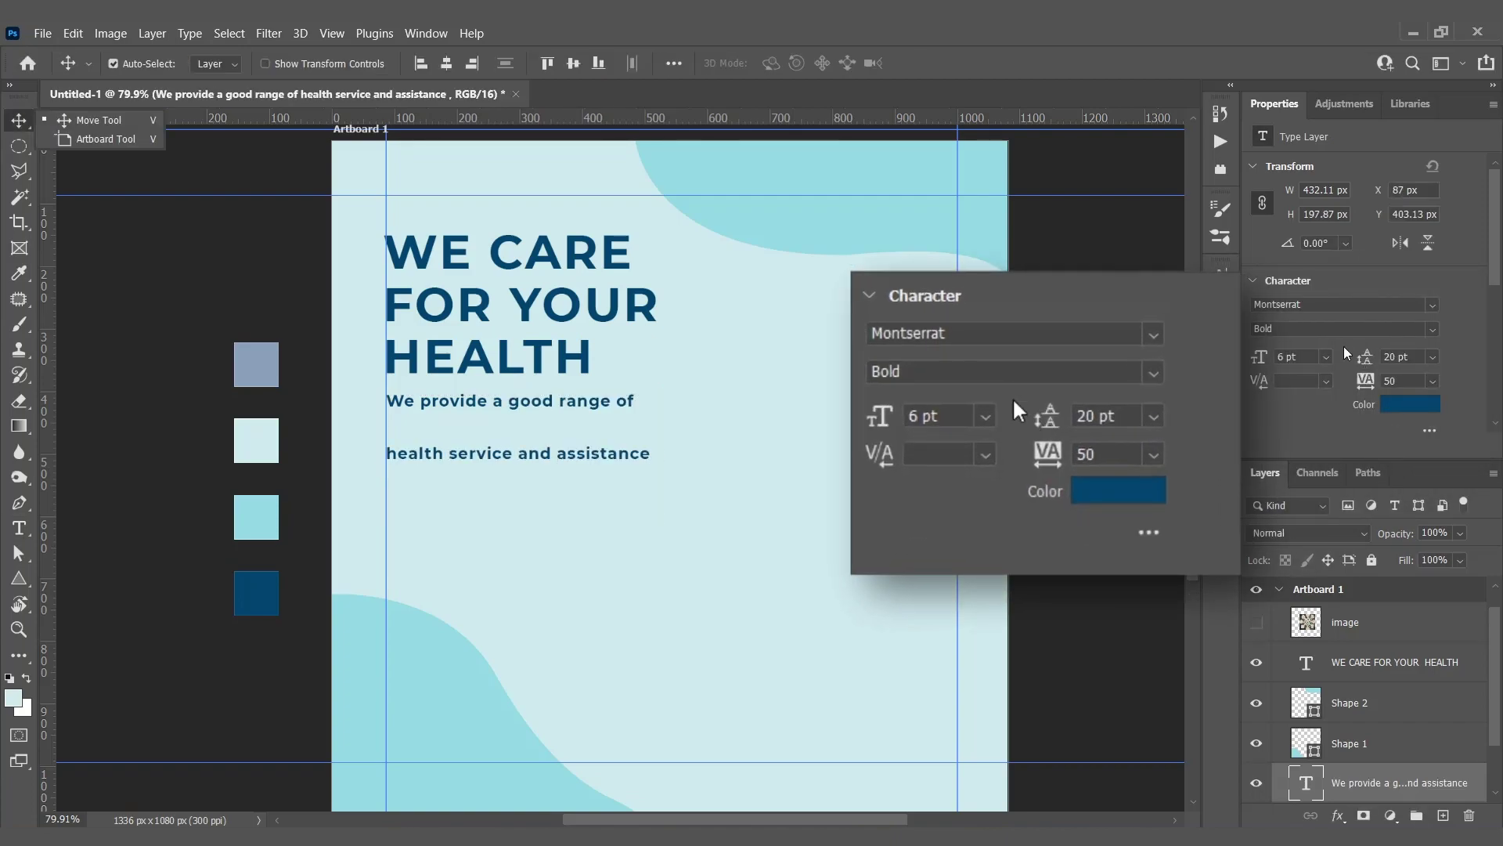
Set the paragraph's font style to Regular and its leading to 10 pt.
left_click(1436, 329)
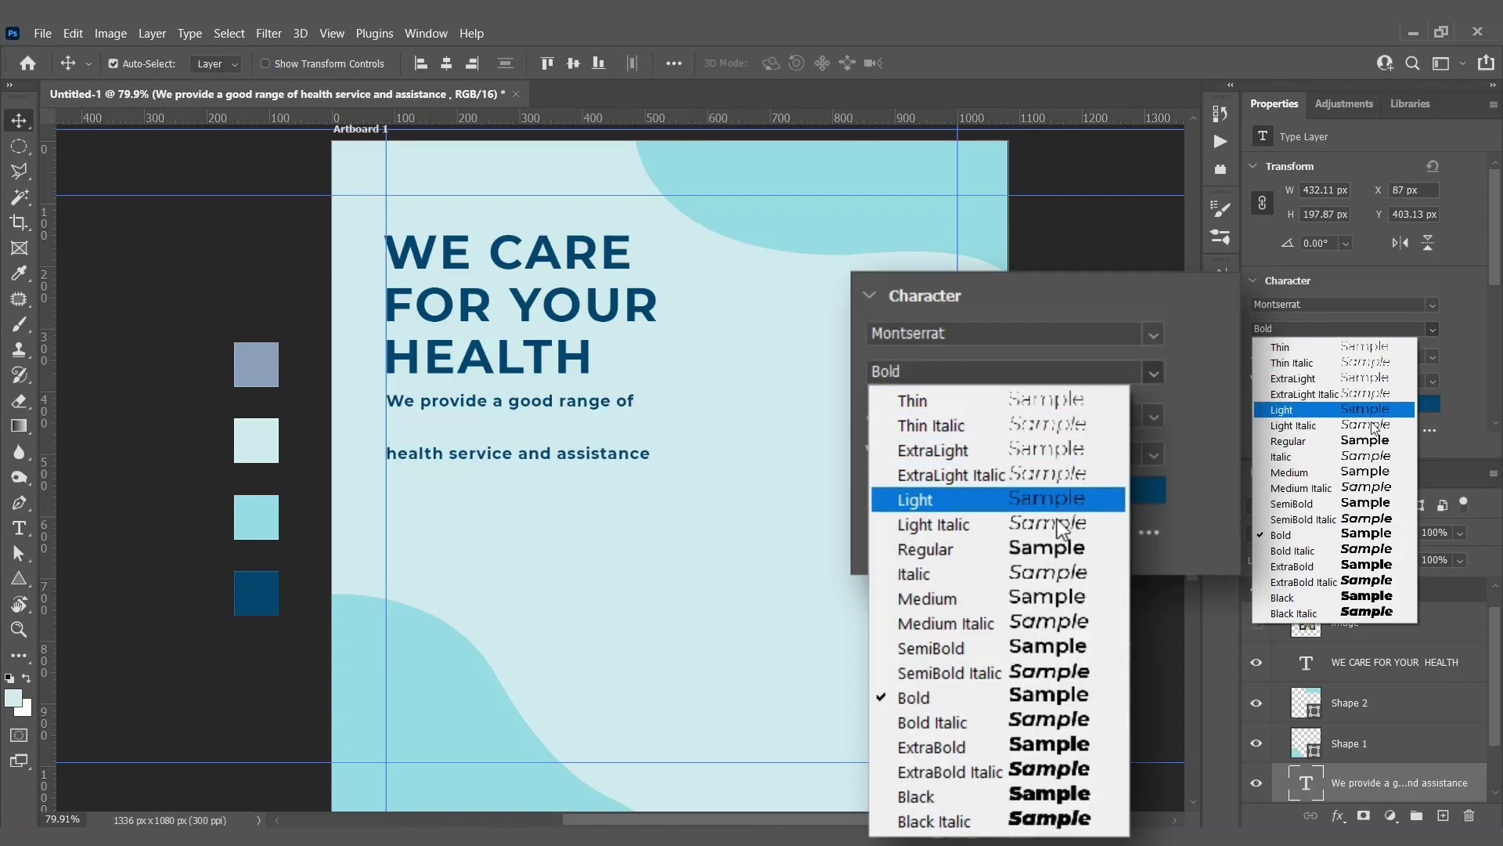
left_click(1284, 438)
left_click(1434, 357)
left_click(1419, 474)
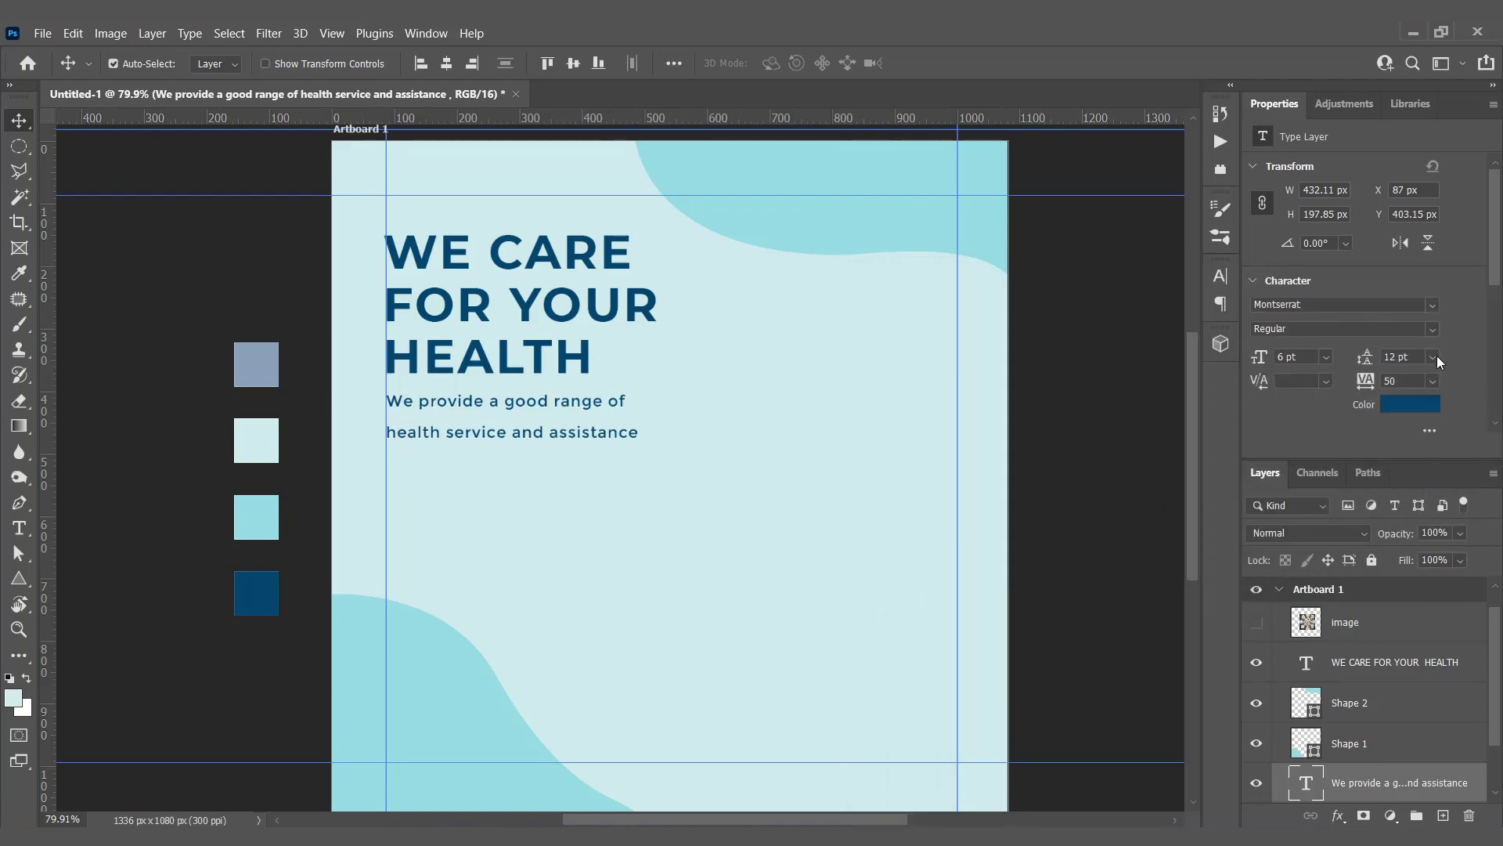
left_click(1436, 356)
left_click(1423, 448)
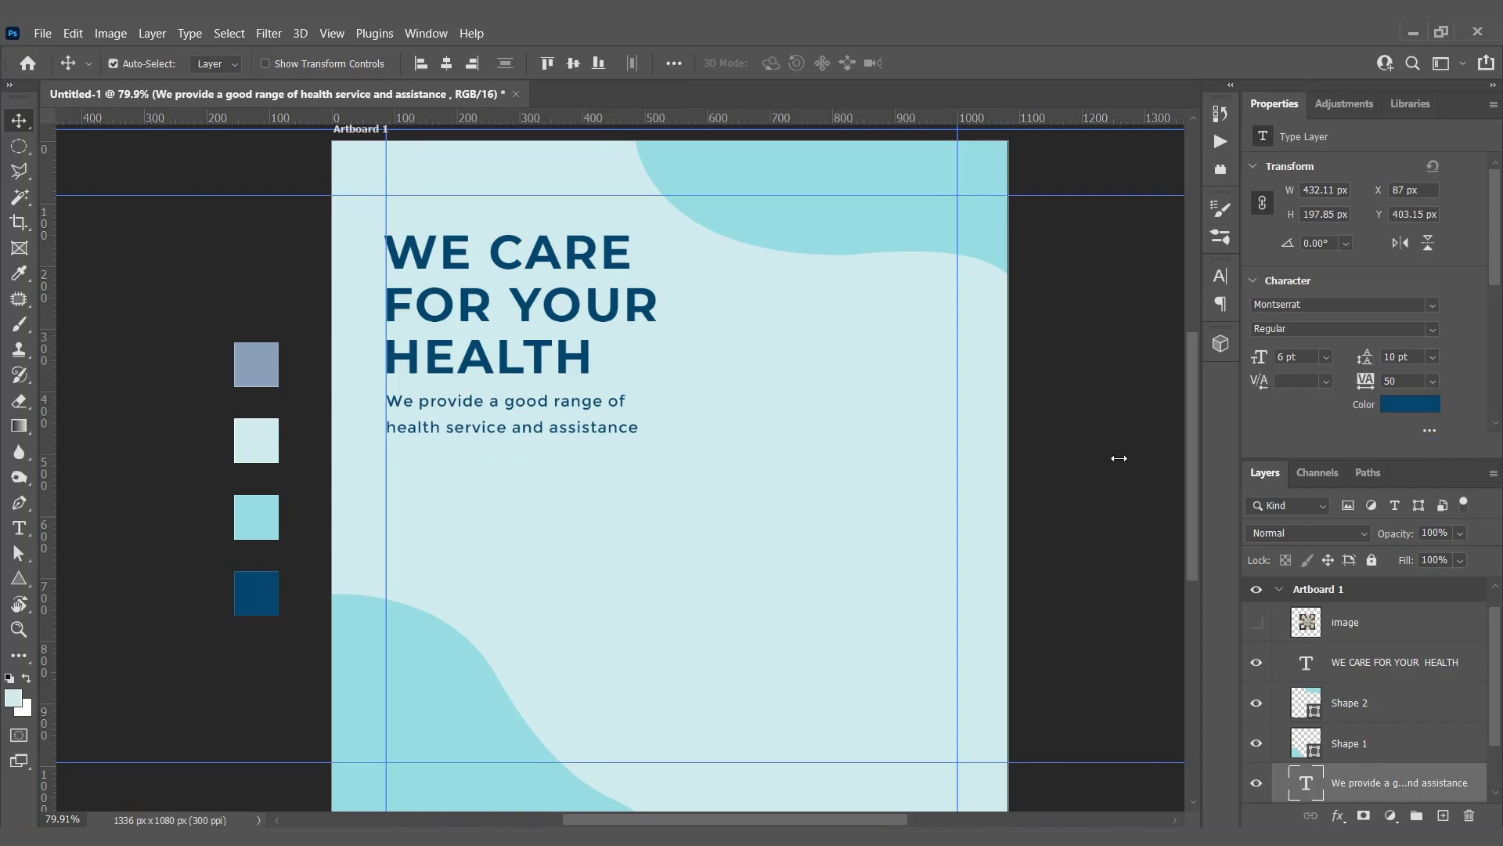
Move the paragraph down about 11 px to widen the gap beneath the heading.
double_click(554, 433)
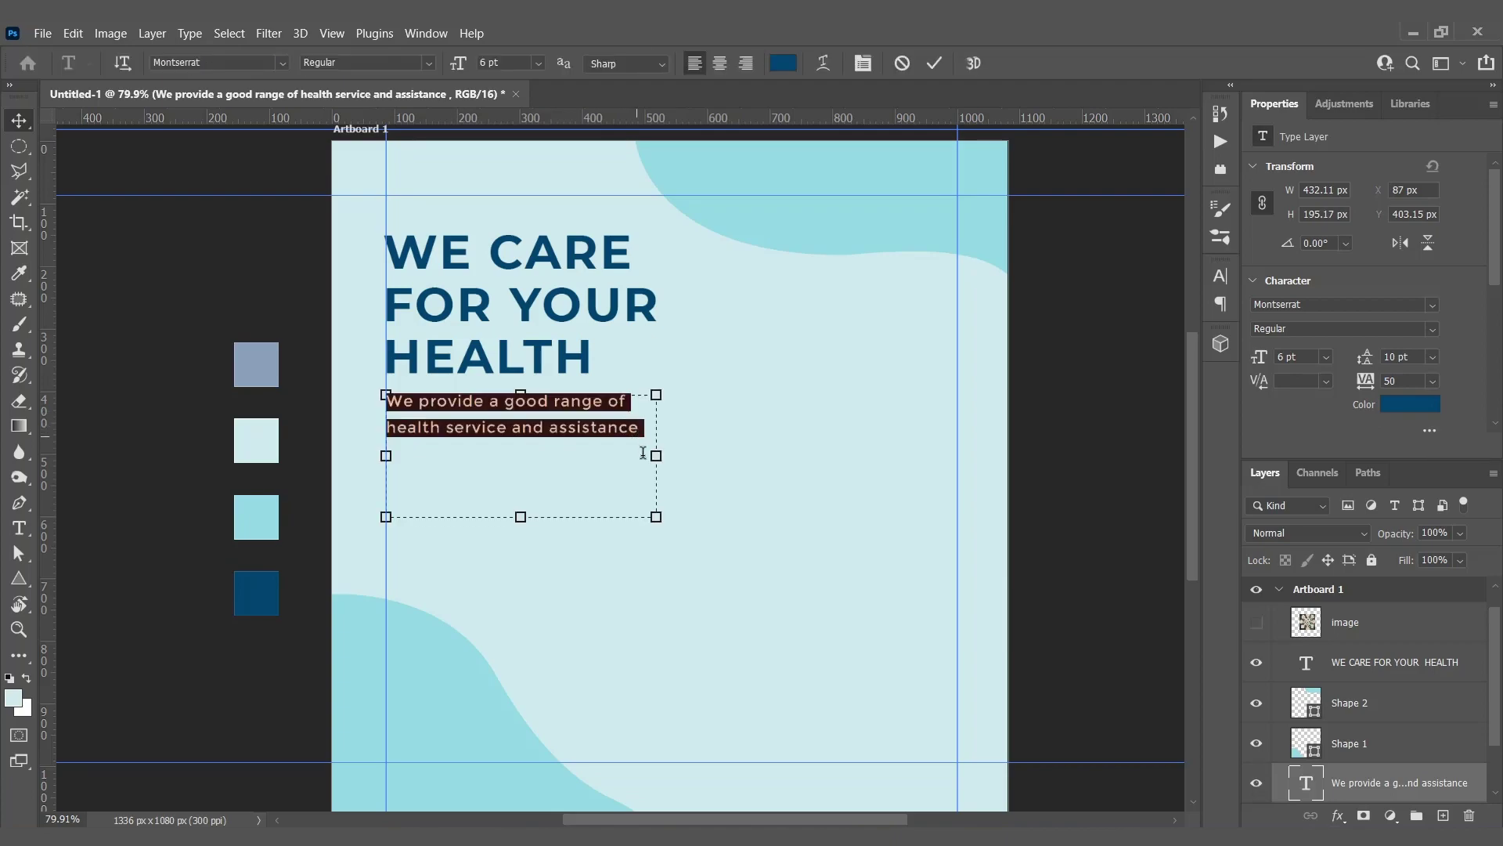
mouse_move(656, 455)
left_mouse_down()
mouse_move(713, 456)
mouse_move(657, 449)
left_mouse_up()
left_click(17, 122)
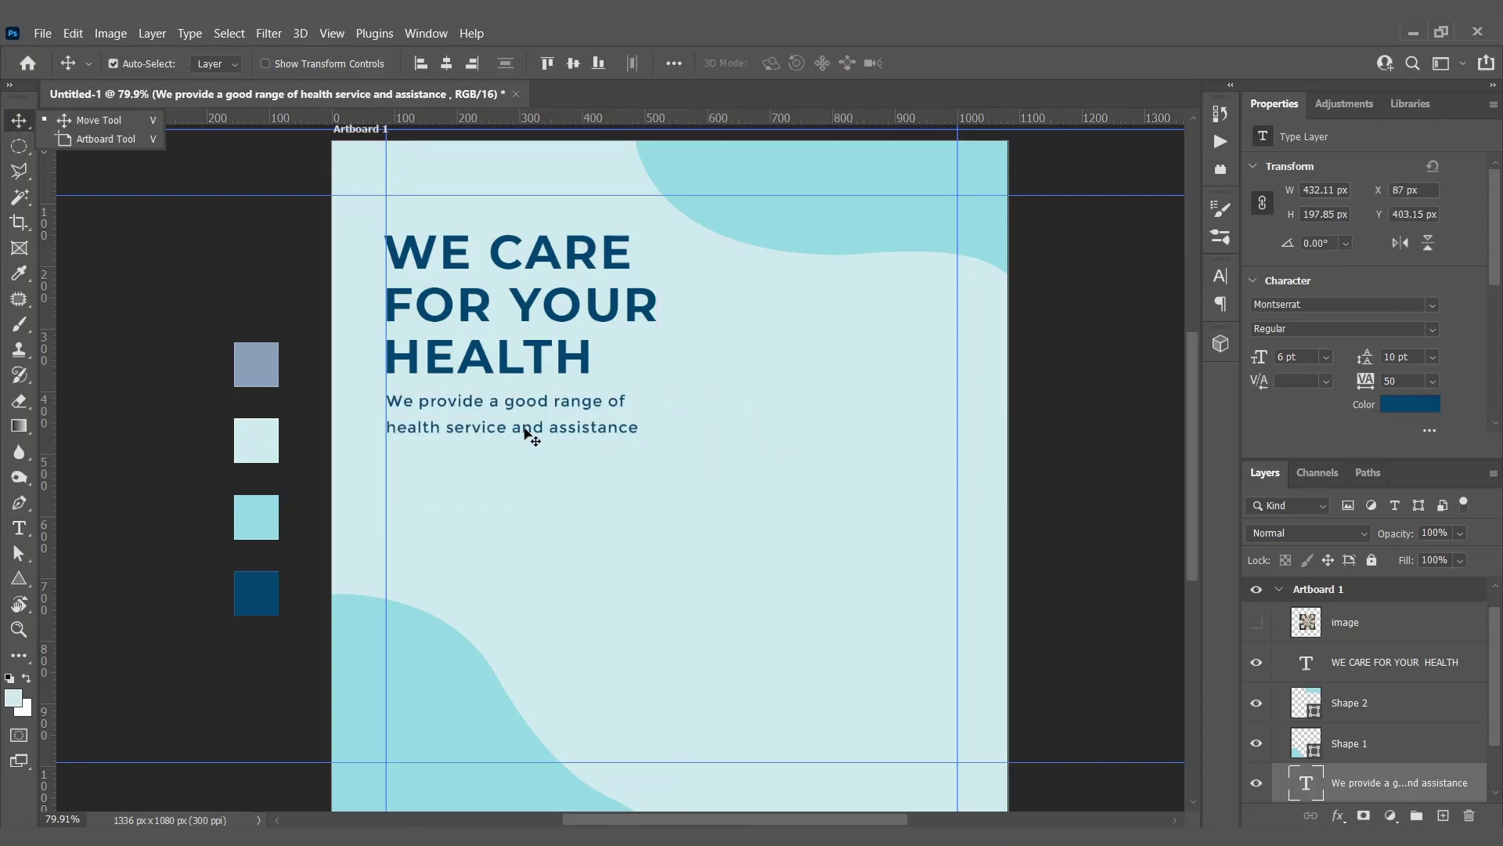
left_click(525, 429)
left_click_drag(525, 430, 527, 437)
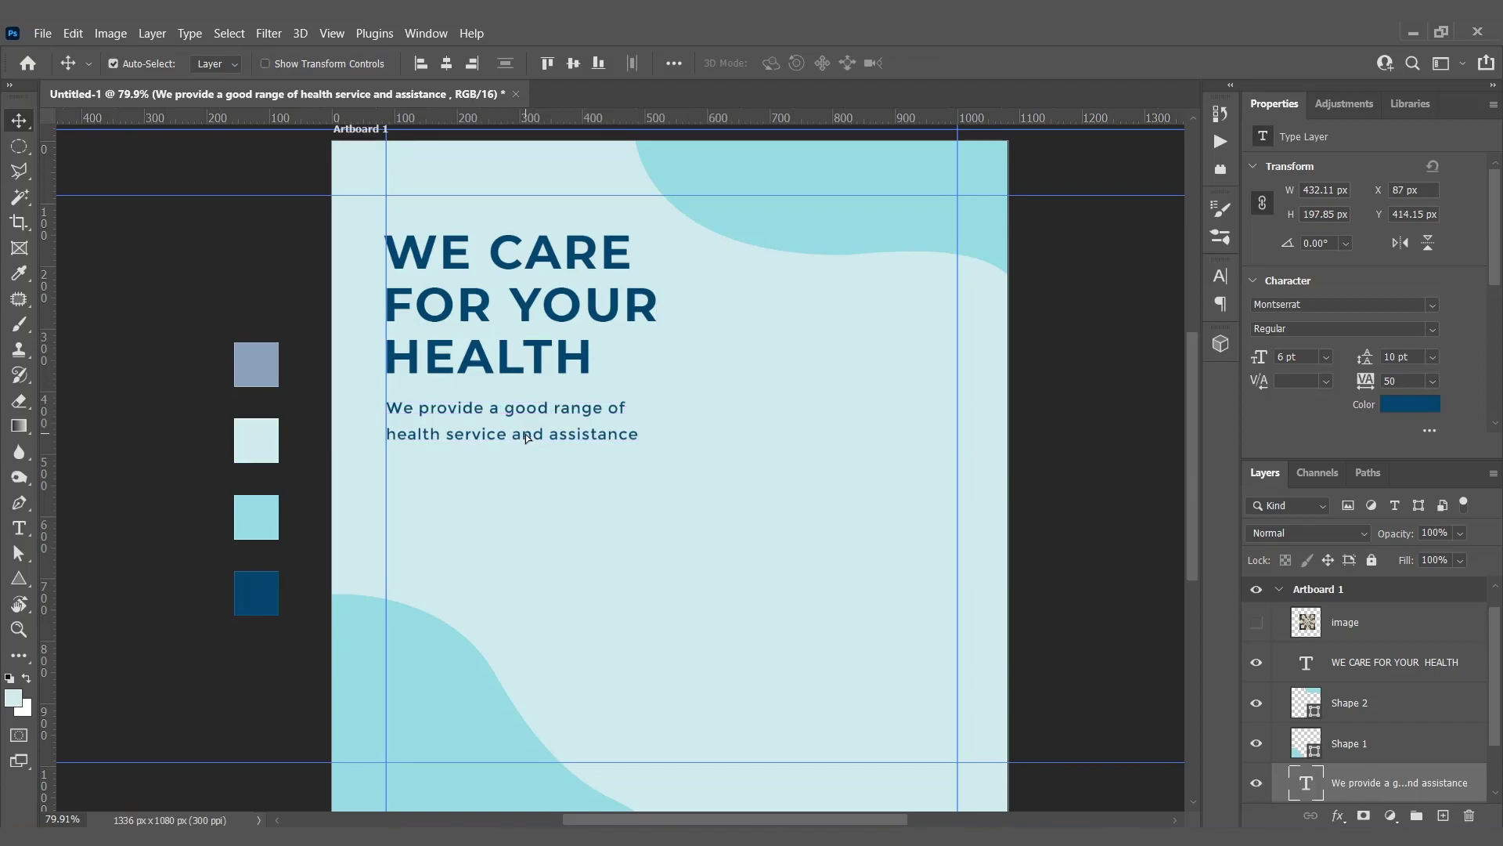
Move the element layer from already_created to directly above bg, show it, and position its blob at about X 446, Y 428 px.
scroll(1454, 793, "down", 2)
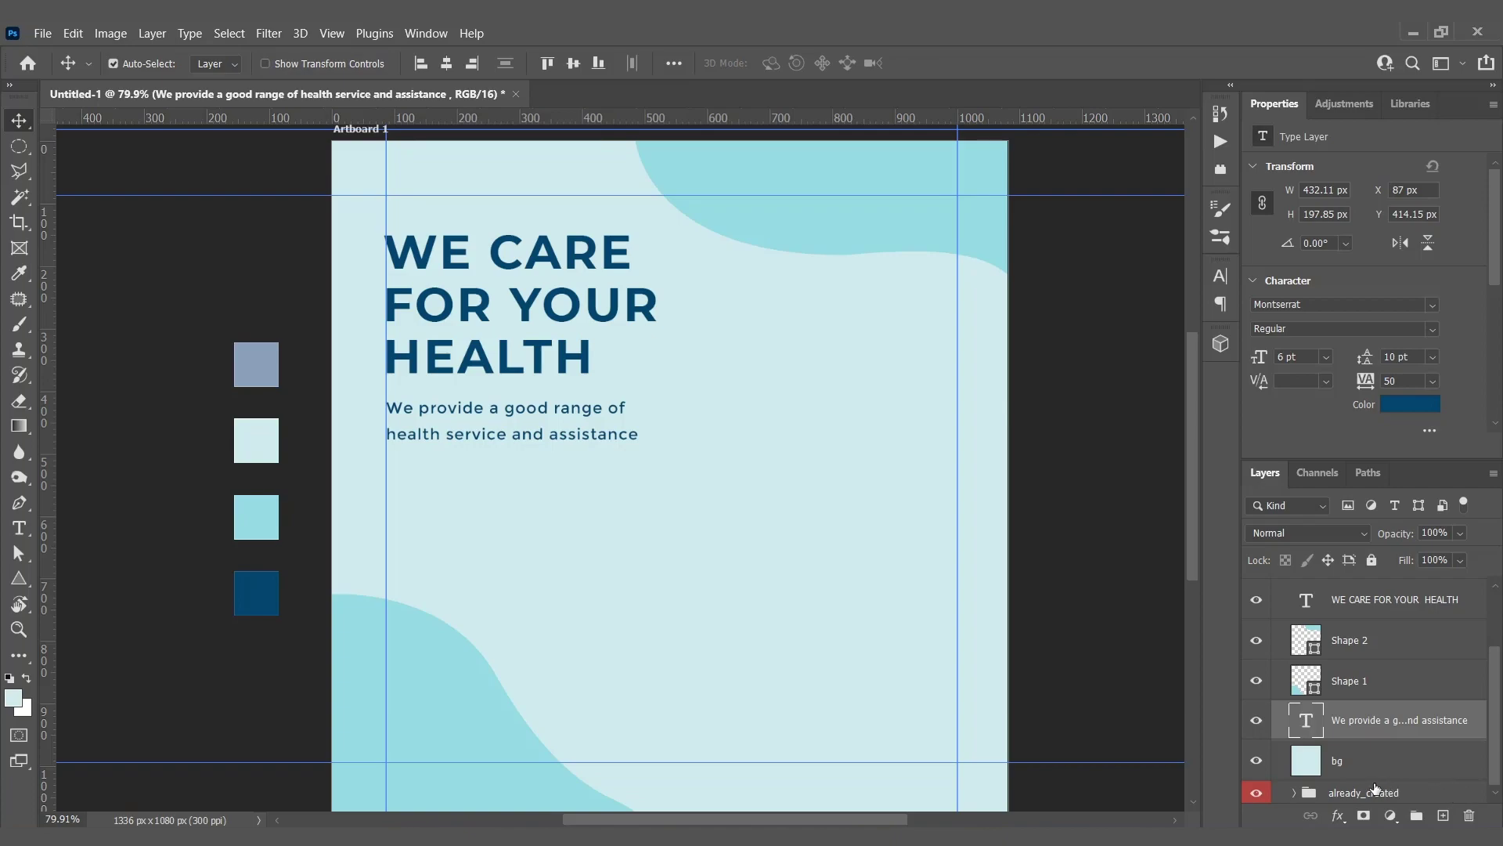
left_click(1295, 798)
scroll(1347, 775, "down", 5)
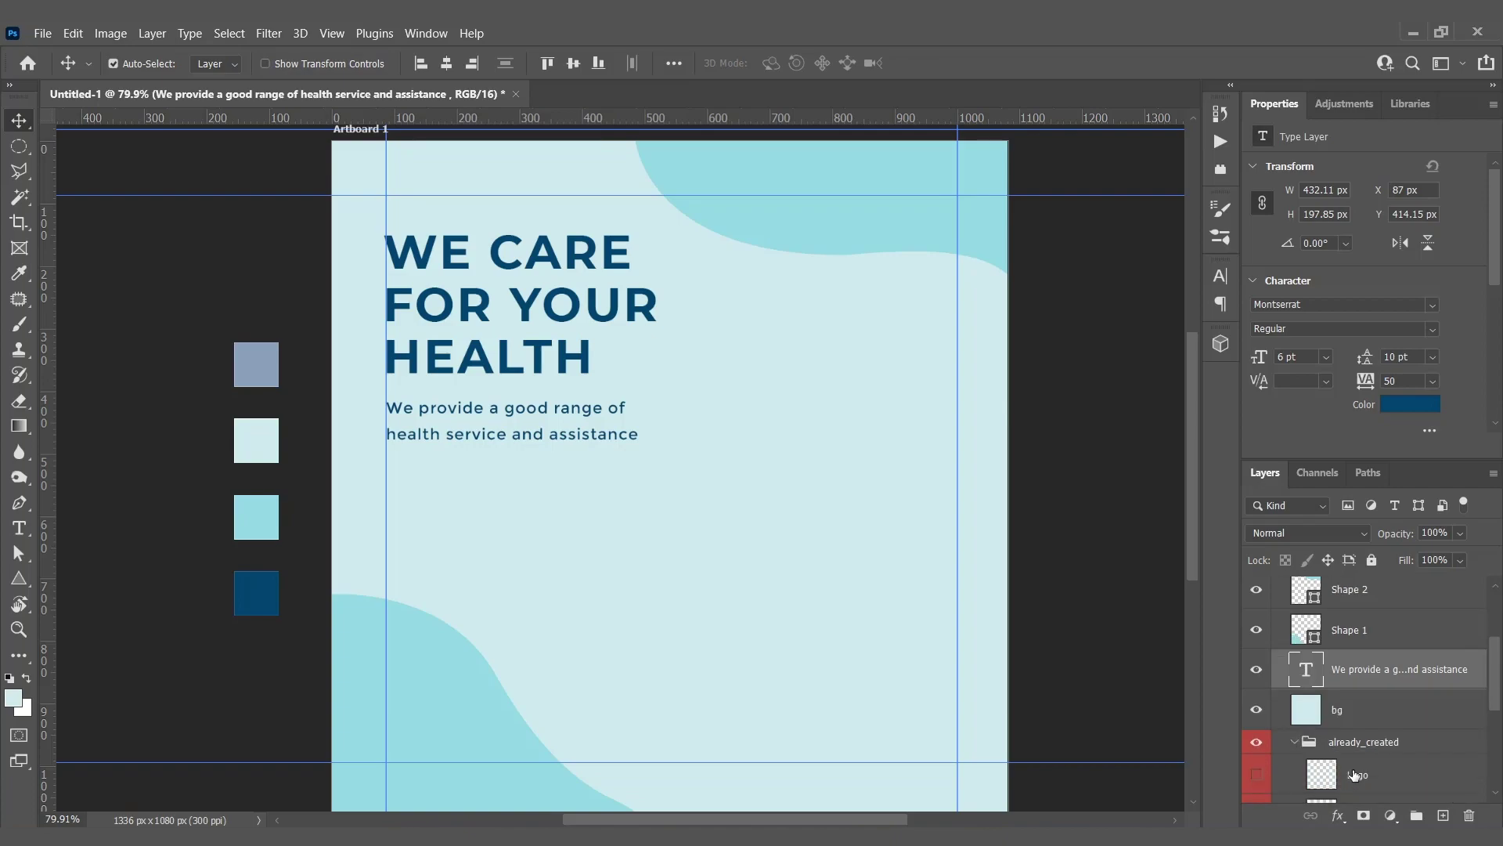
scroll(1356, 769, "down", 2)
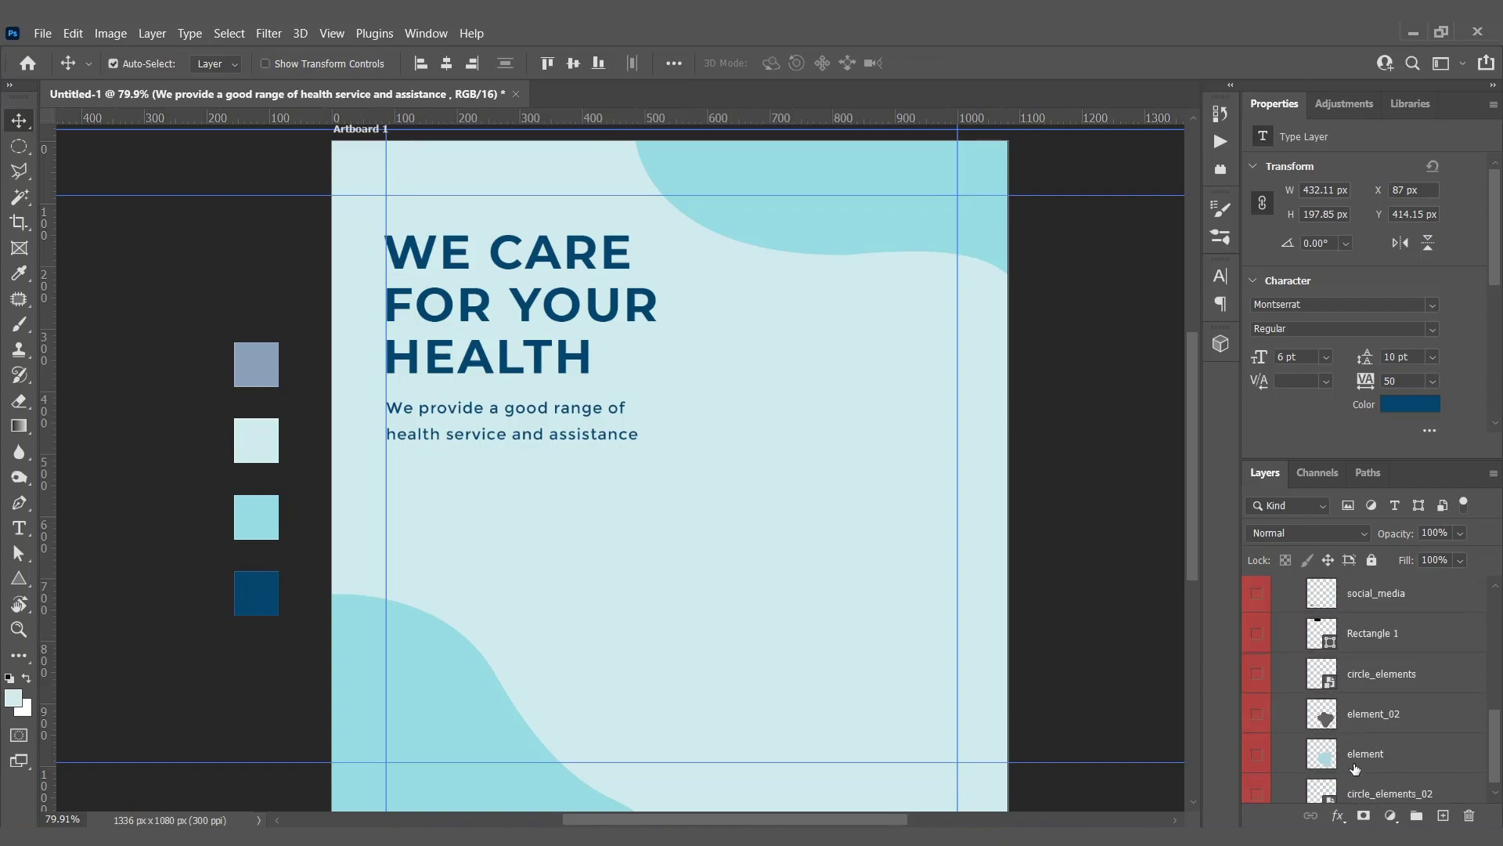
left_click(1402, 748)
left_click_drag(1401, 748, 1308, 719)
left_click(1263, 718)
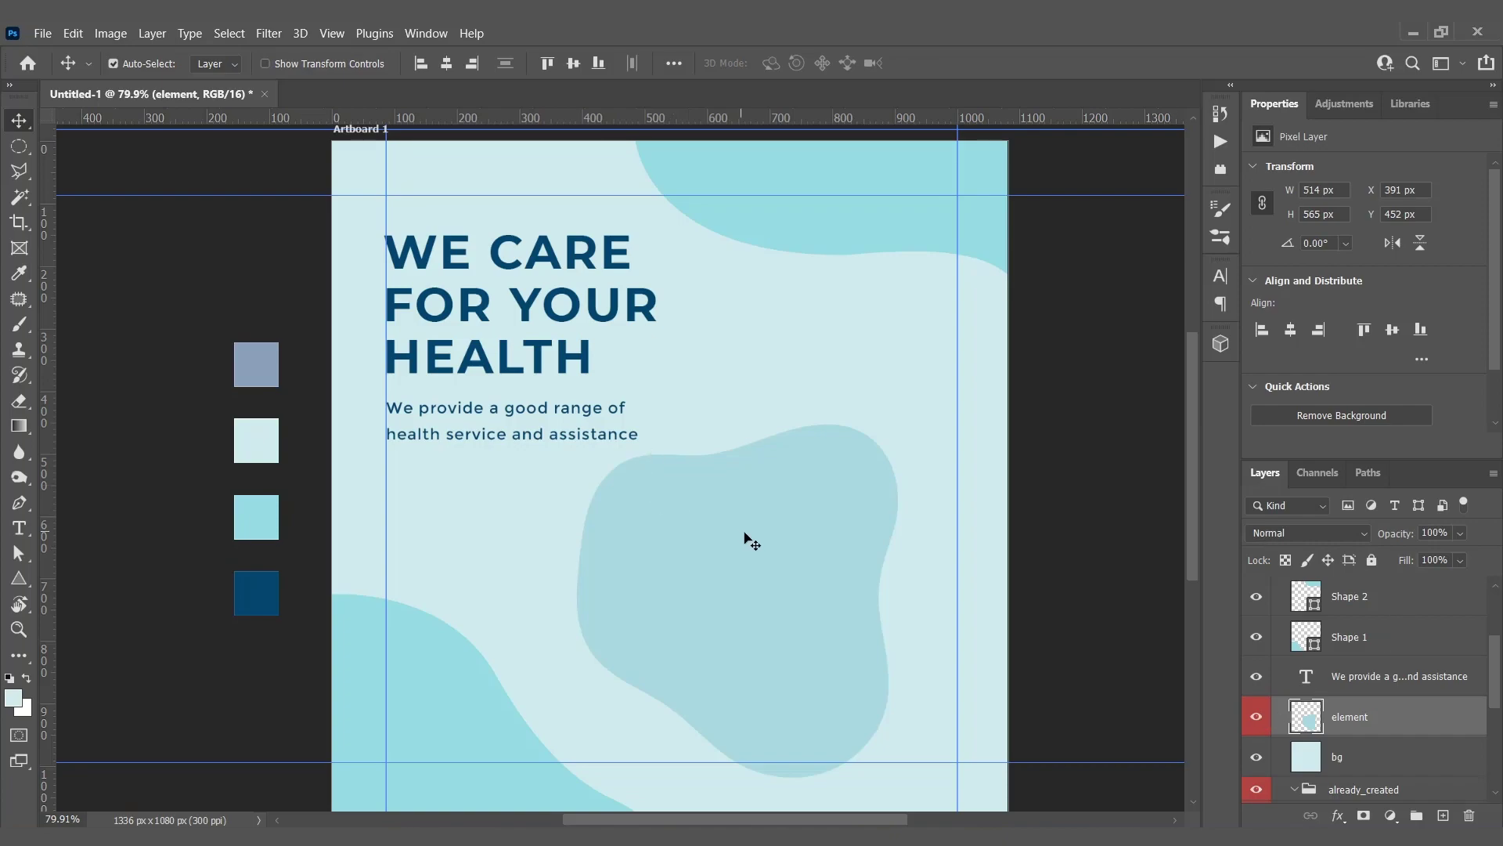
left_click_drag(770, 584, 797, 575)
Show element_02, move it from already_created to directly above element, and position the gray blob at about X 394, Y 415 px.
scroll(1386, 739, "down", 5)
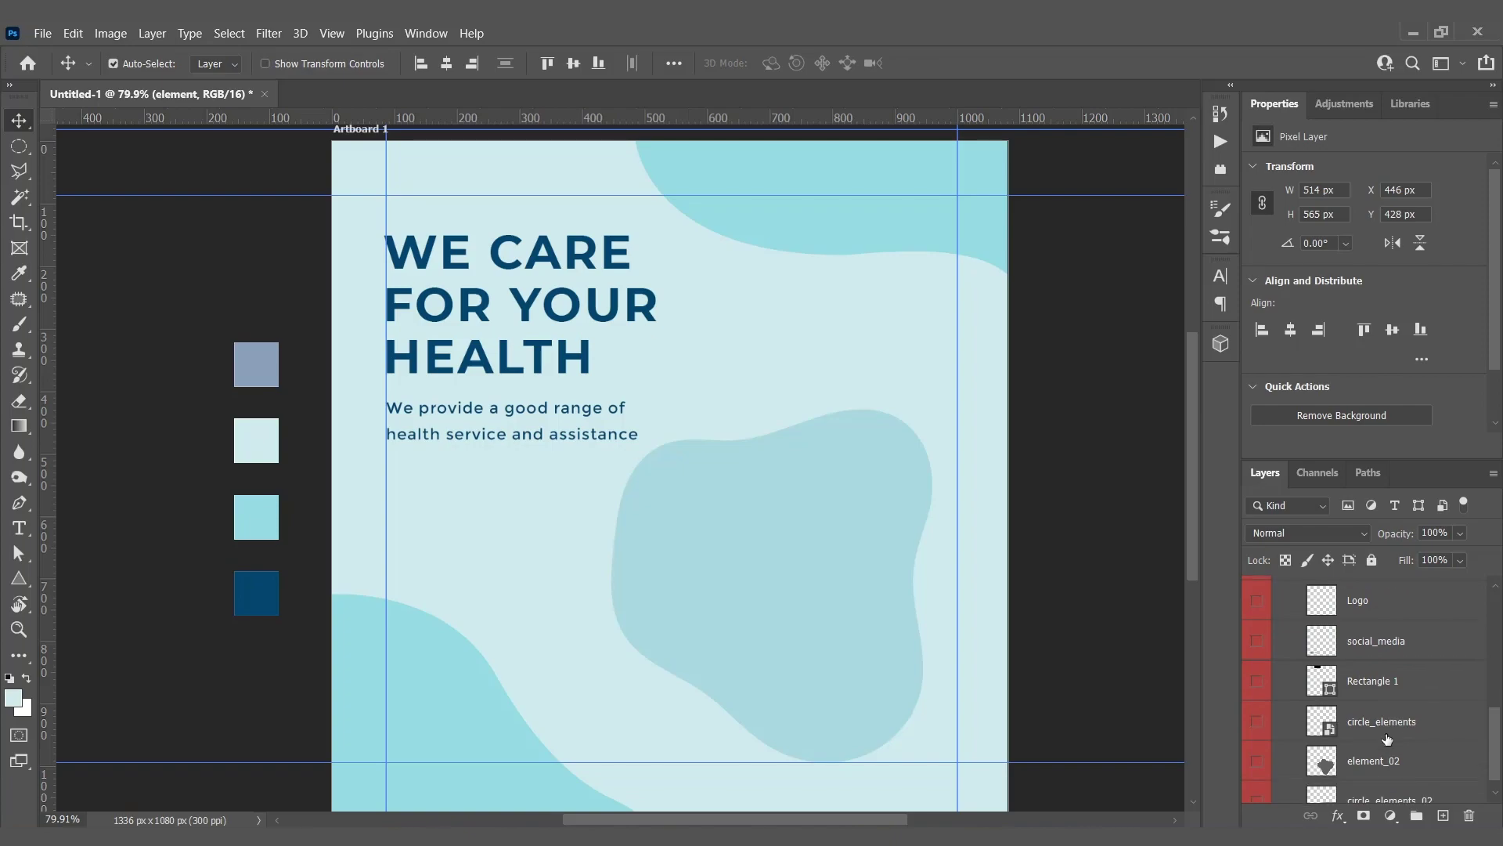
scroll(1378, 771, "up", 1)
scroll(1370, 765, "down", 1)
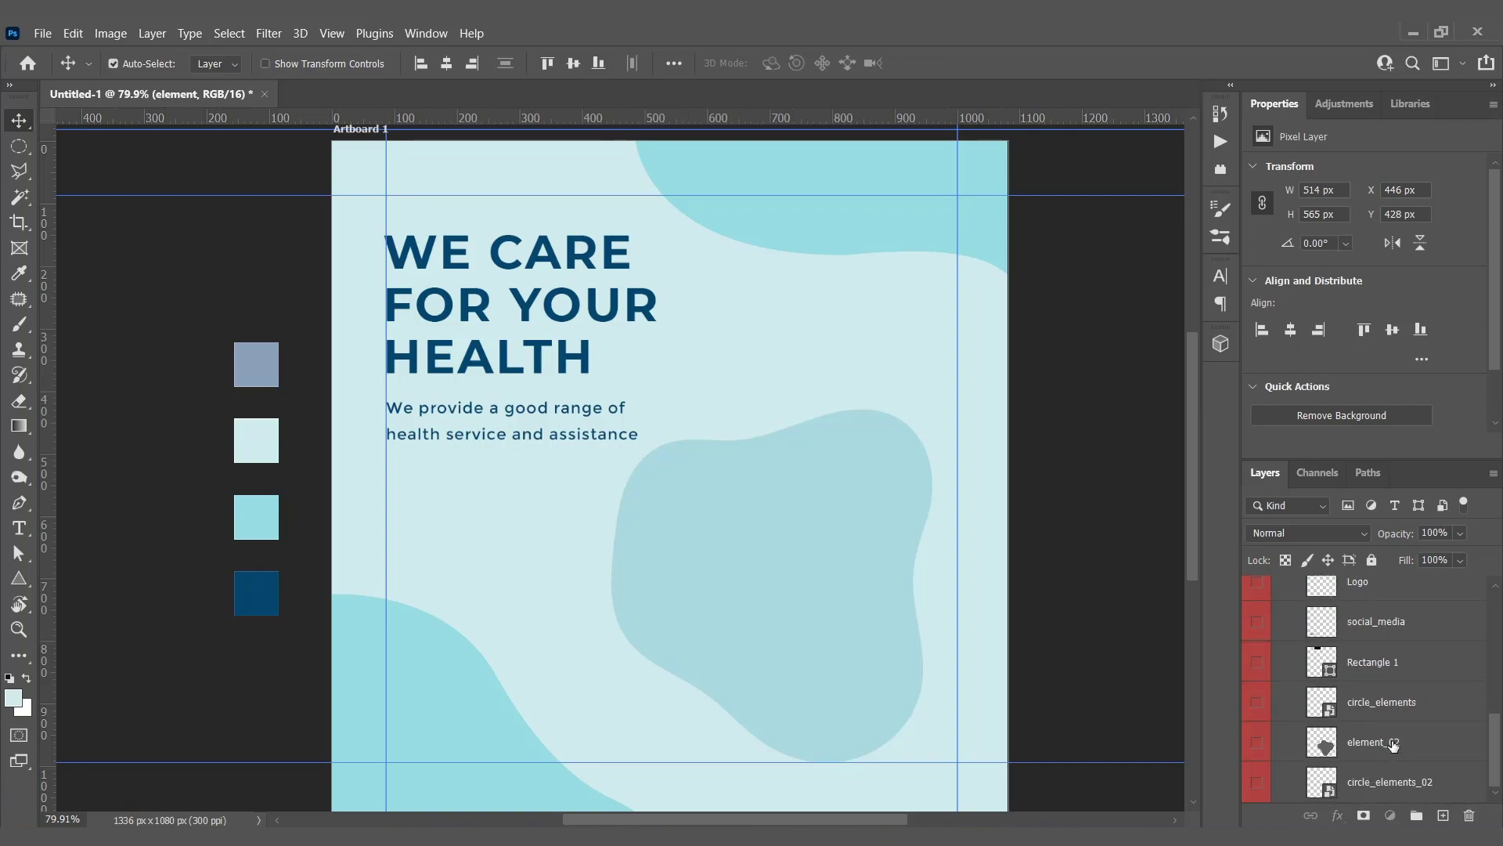
left_click(1393, 746)
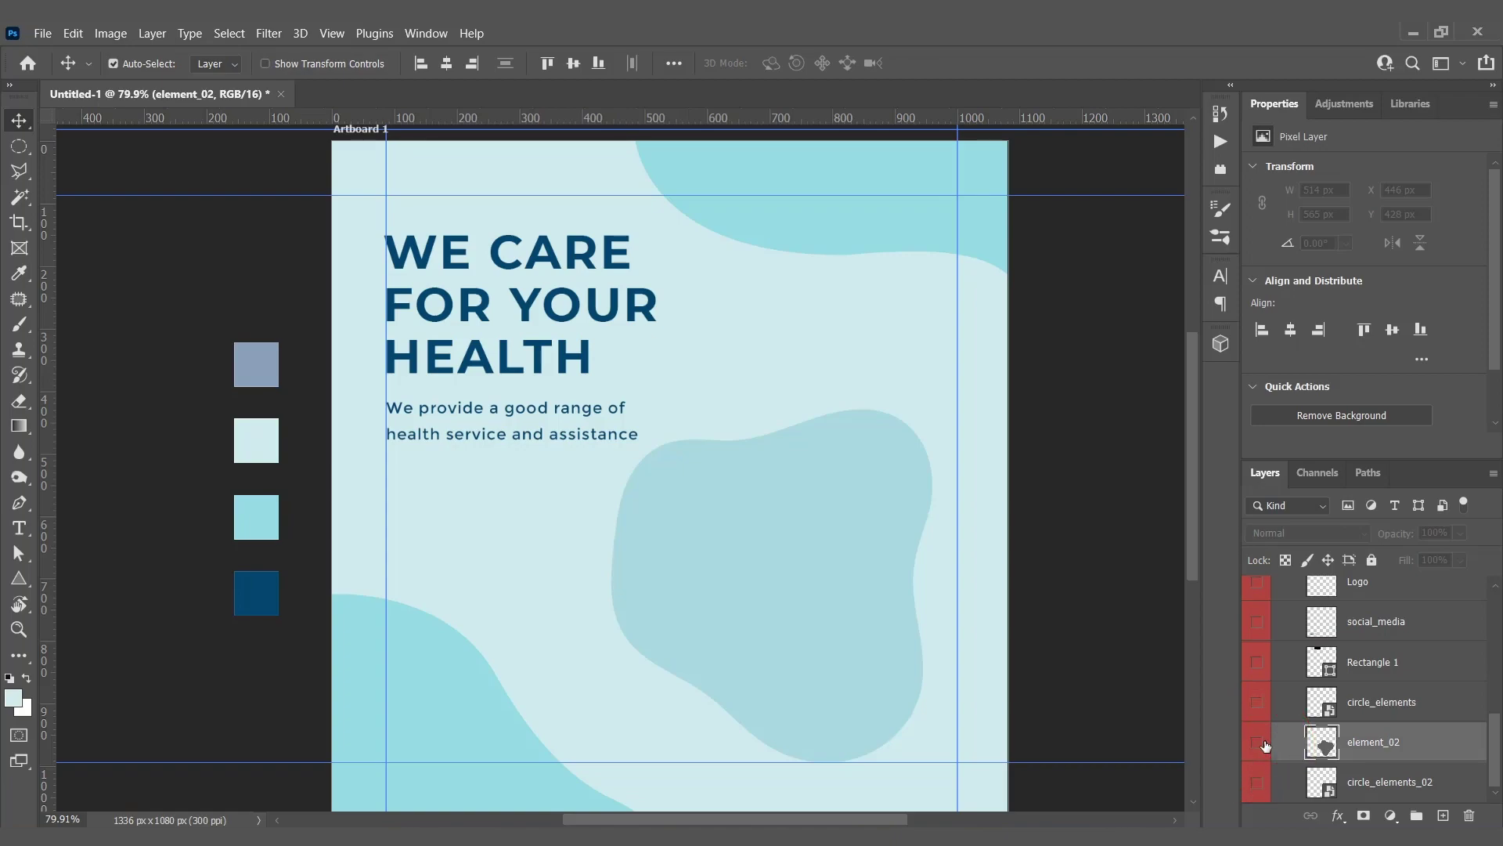
left_click(1257, 743)
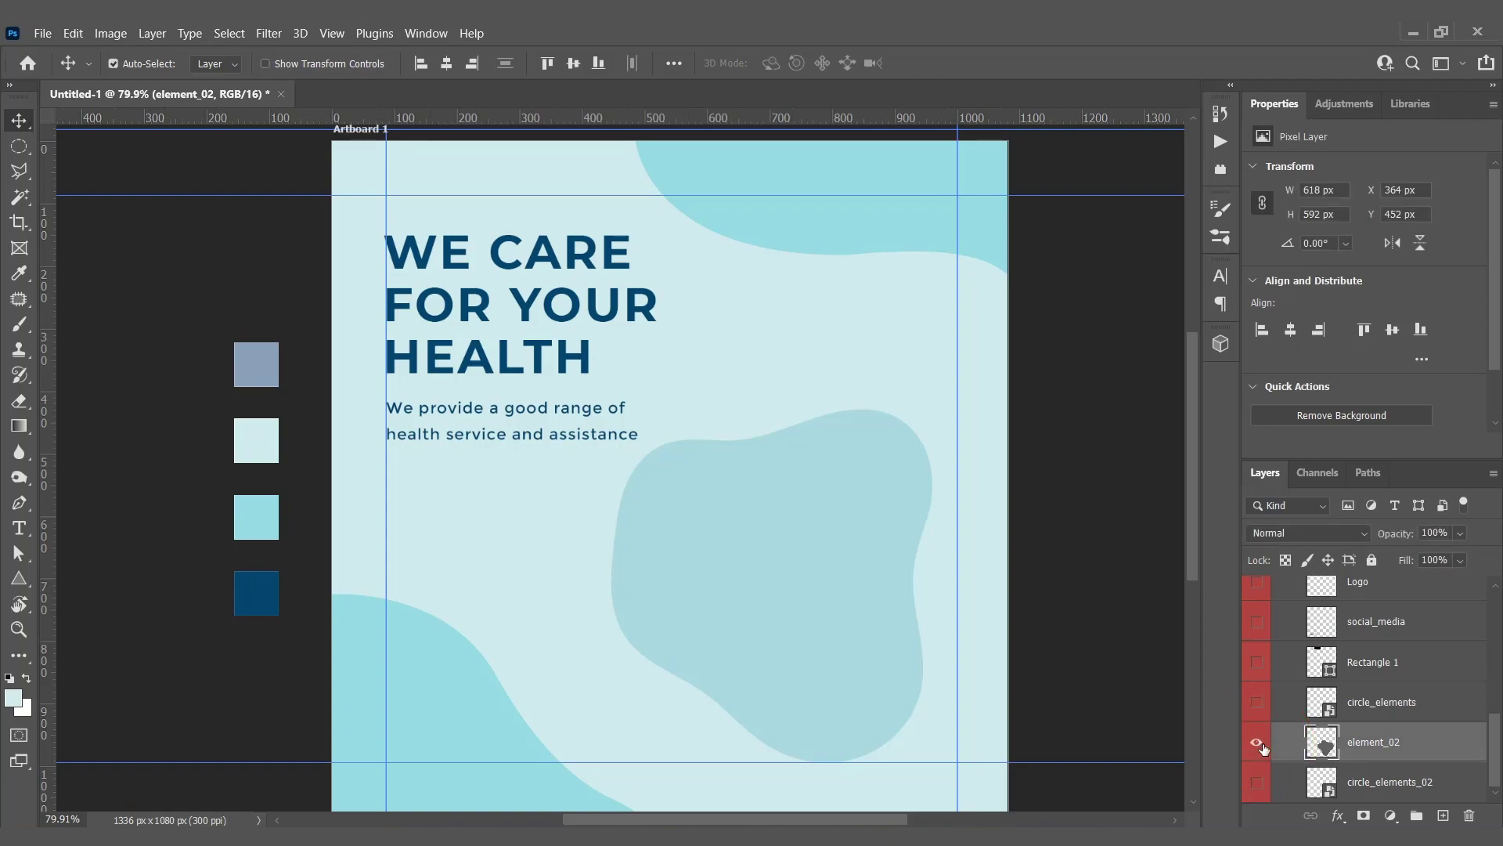
left_click_drag(1393, 754, 1364, 618)
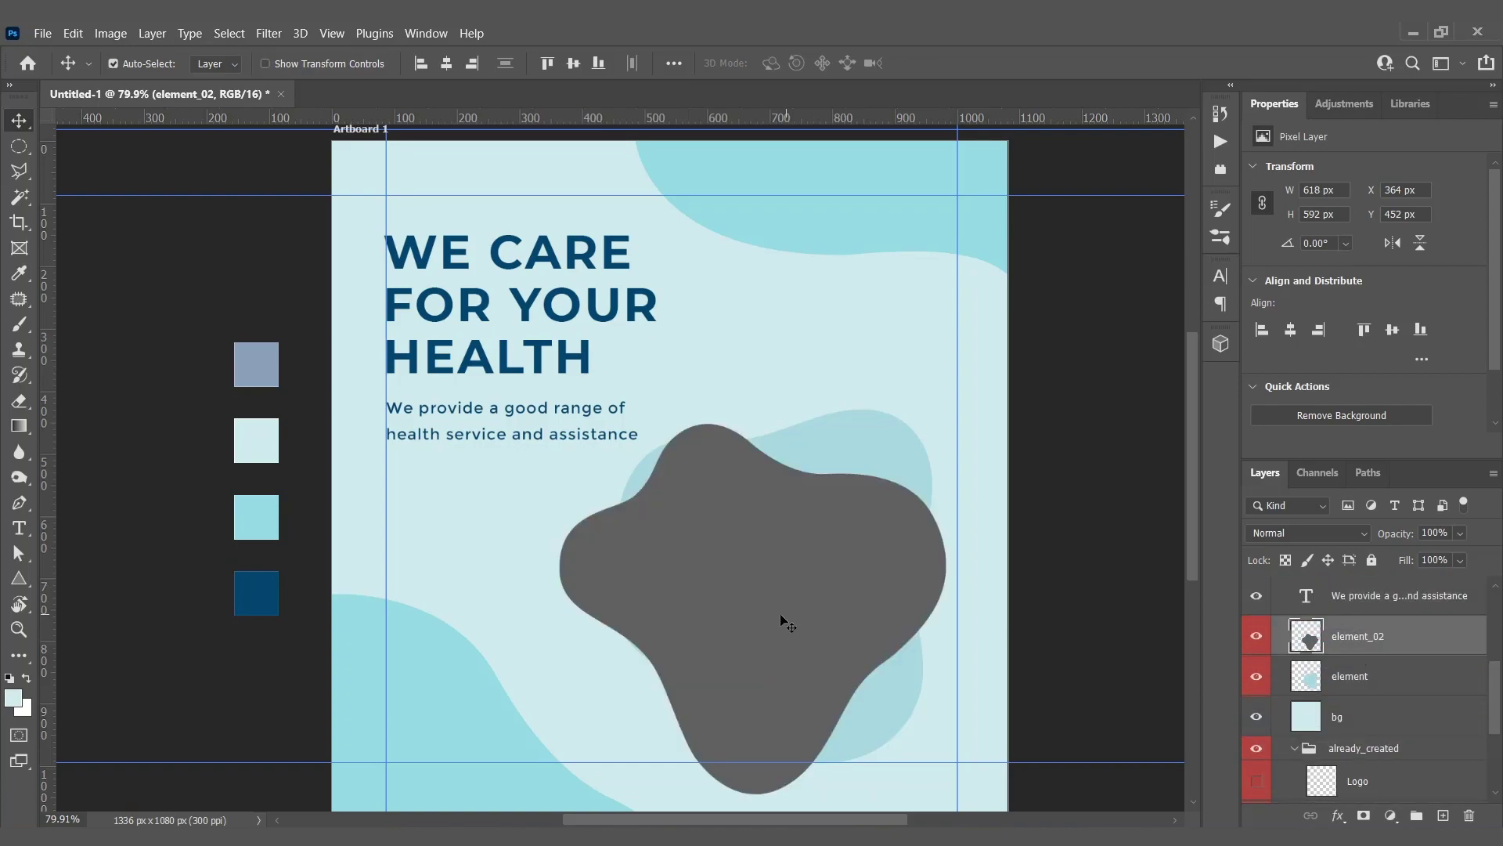
left_click_drag(794, 599, 799, 590)
Show the image layer and place it directly above element_02 in the layer stack.
scroll(1345, 707, "up", 5)
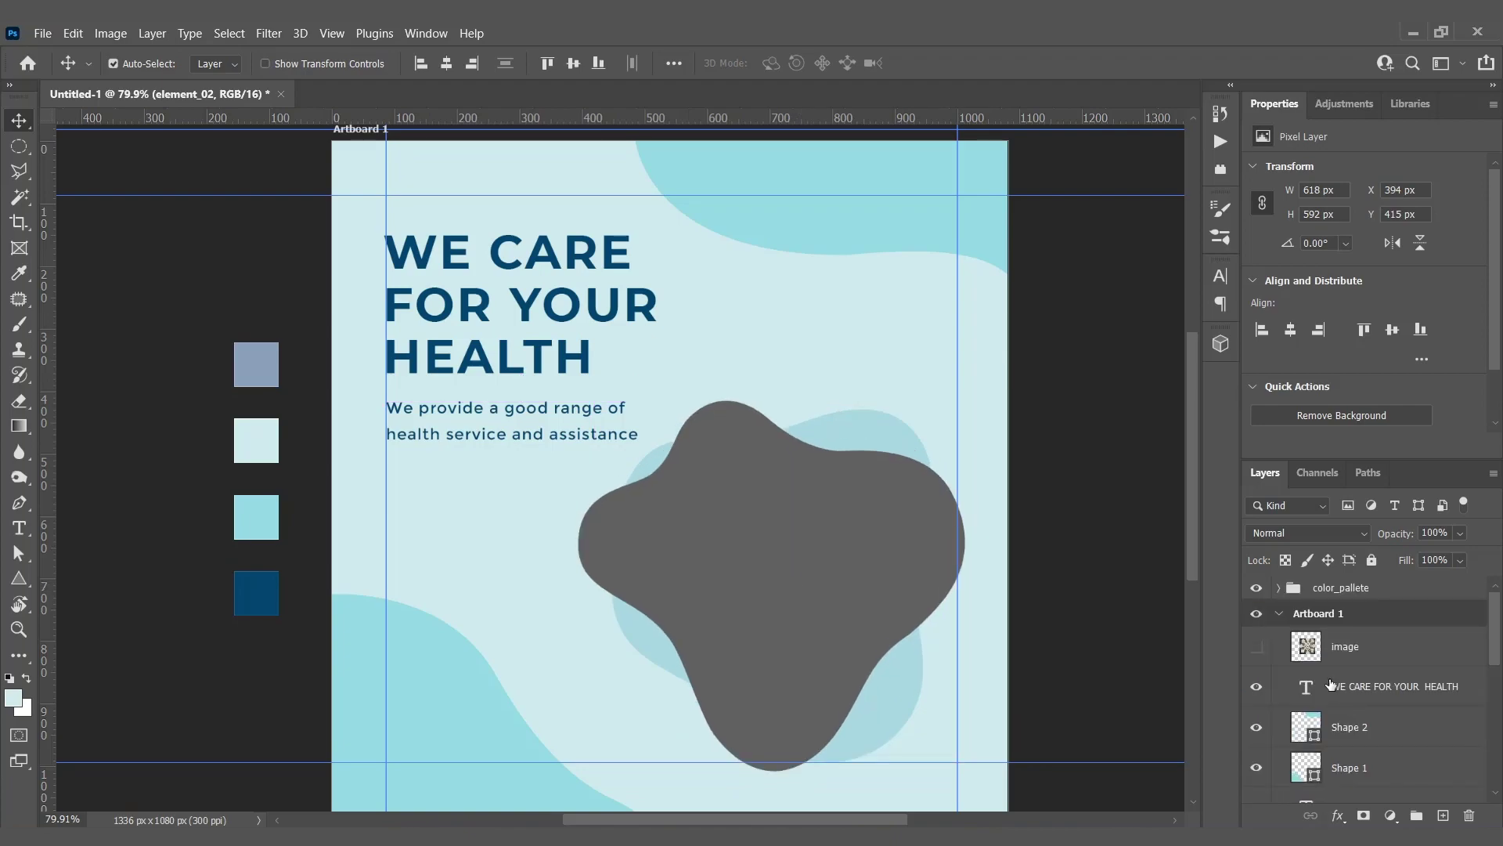
left_click(1257, 647)
left_click_drag(1352, 656, 1346, 722)
Scale the surgeons photo to 658 × 658 px at X 380, Y 390 px and clip it to the element_02 blob.
left_click_drag(759, 506, 833, 629)
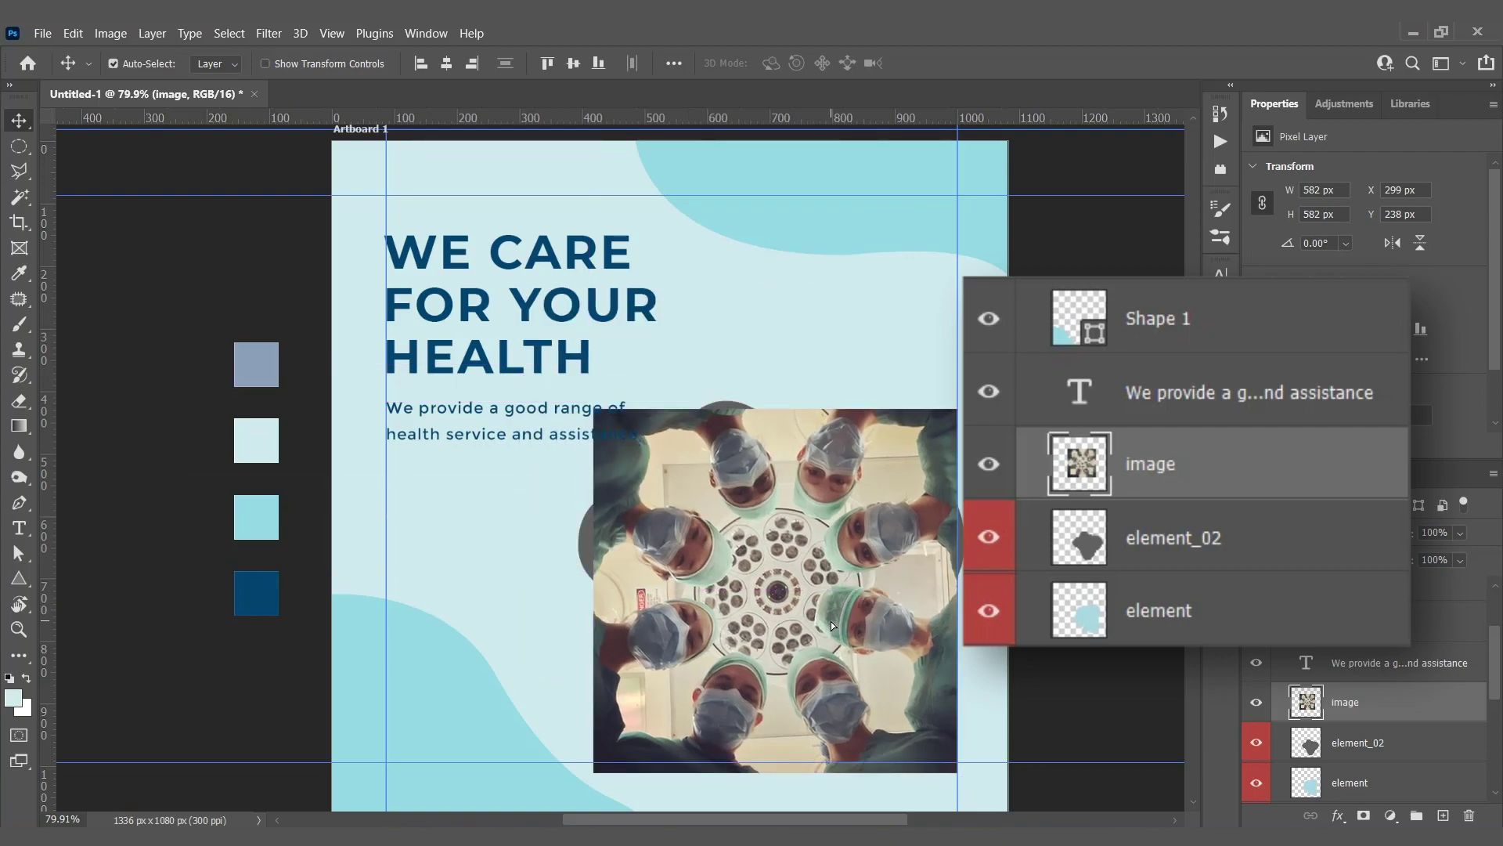
key("ctrl+t")
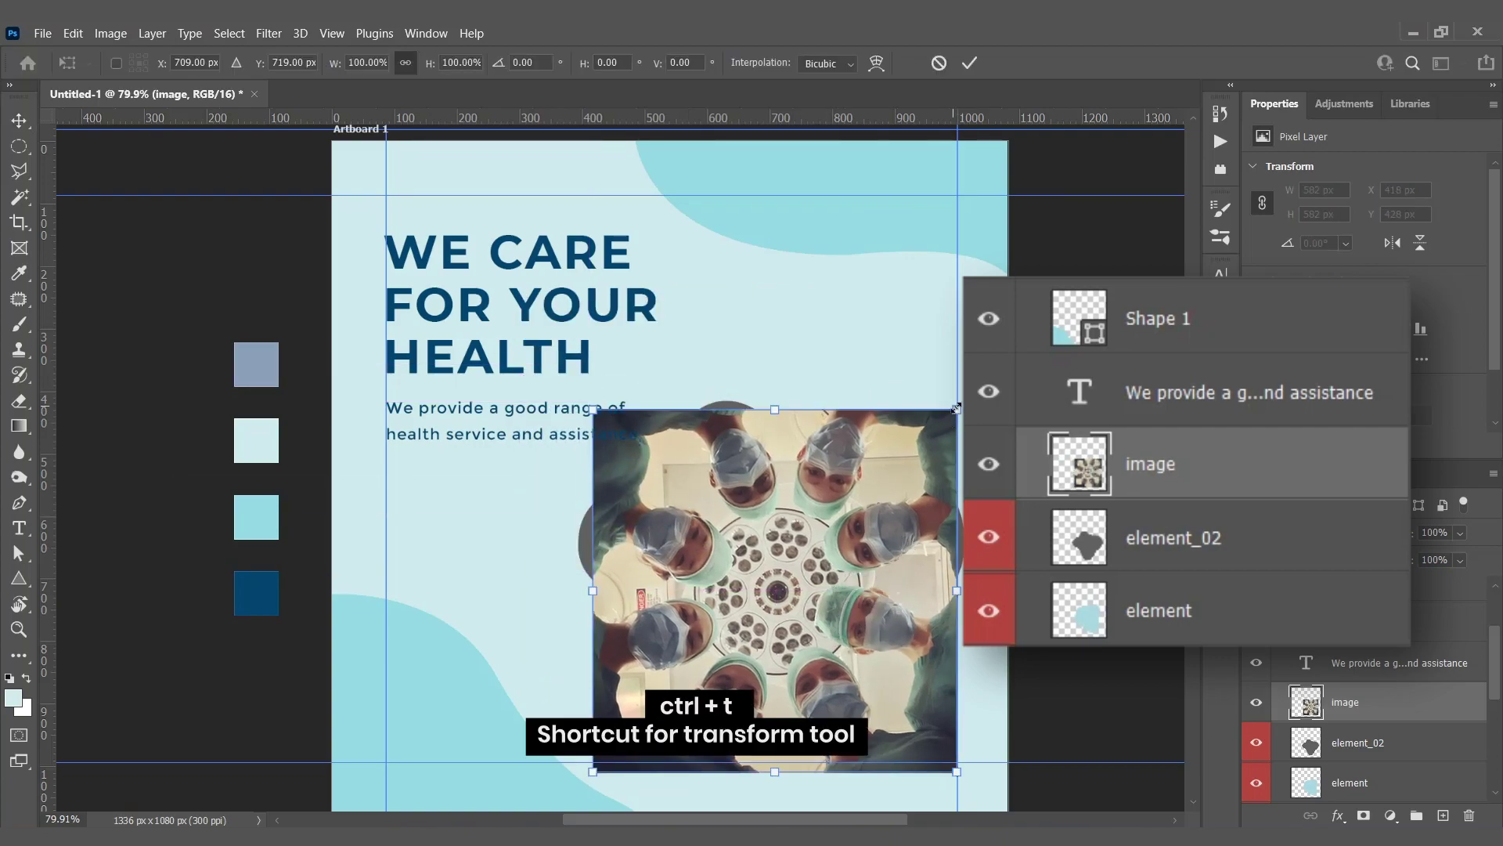
left_click_drag(958, 408, 981, 385)
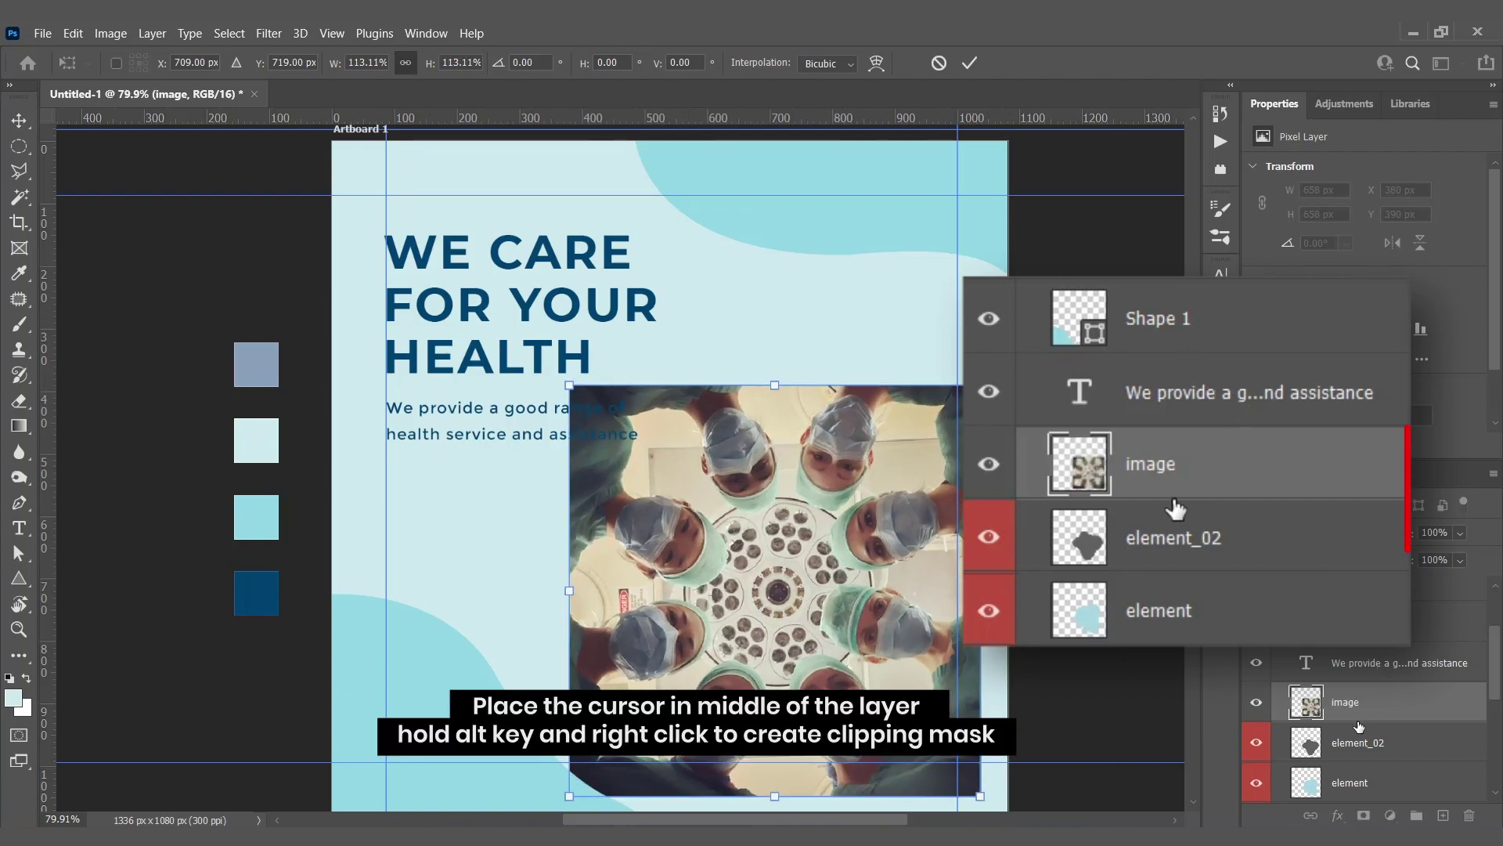
key("Return")
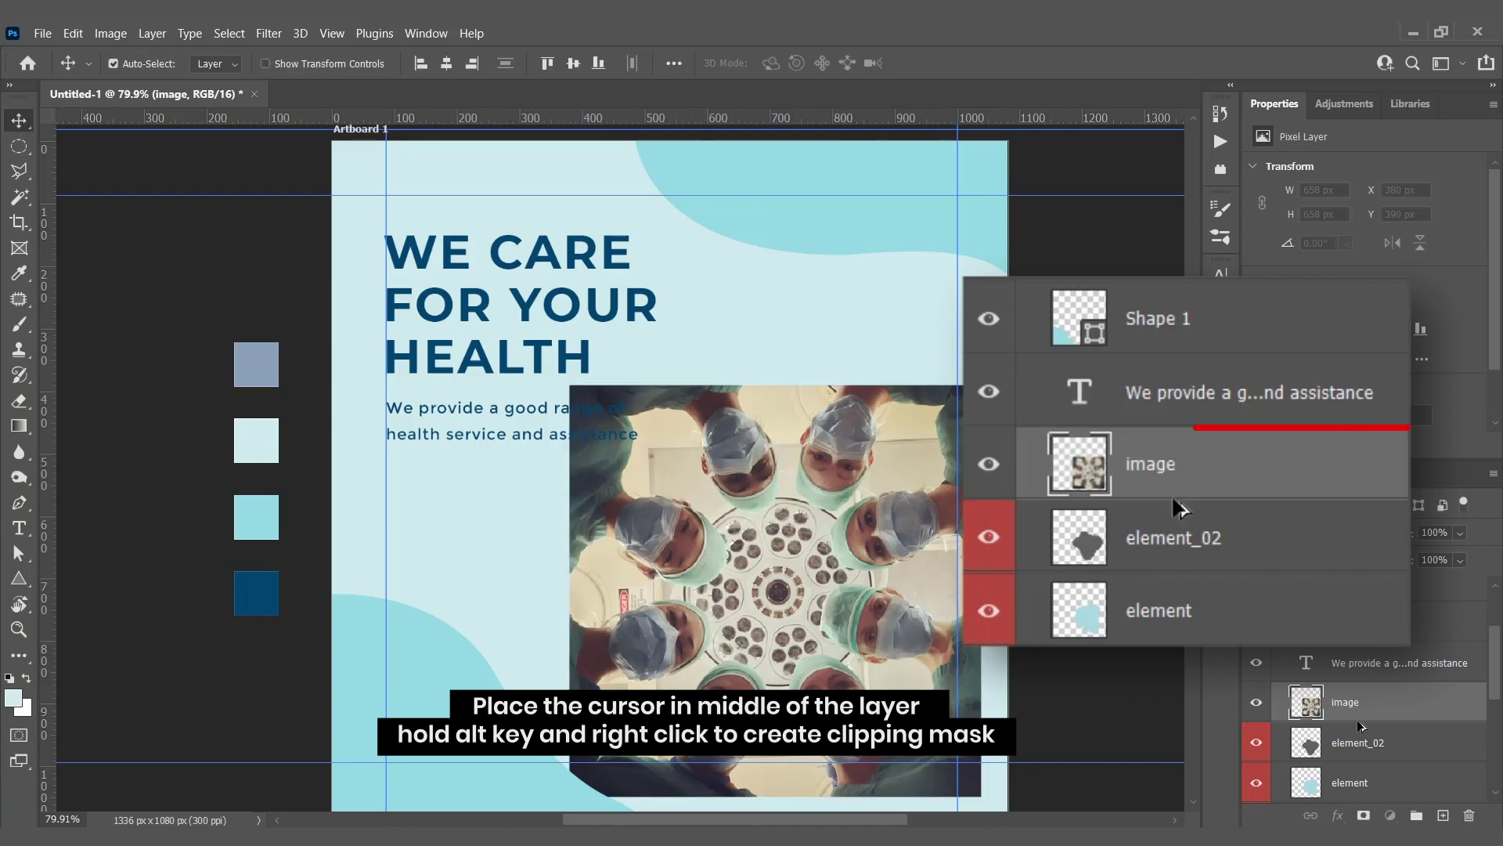
left_click(1359, 723, "alt")
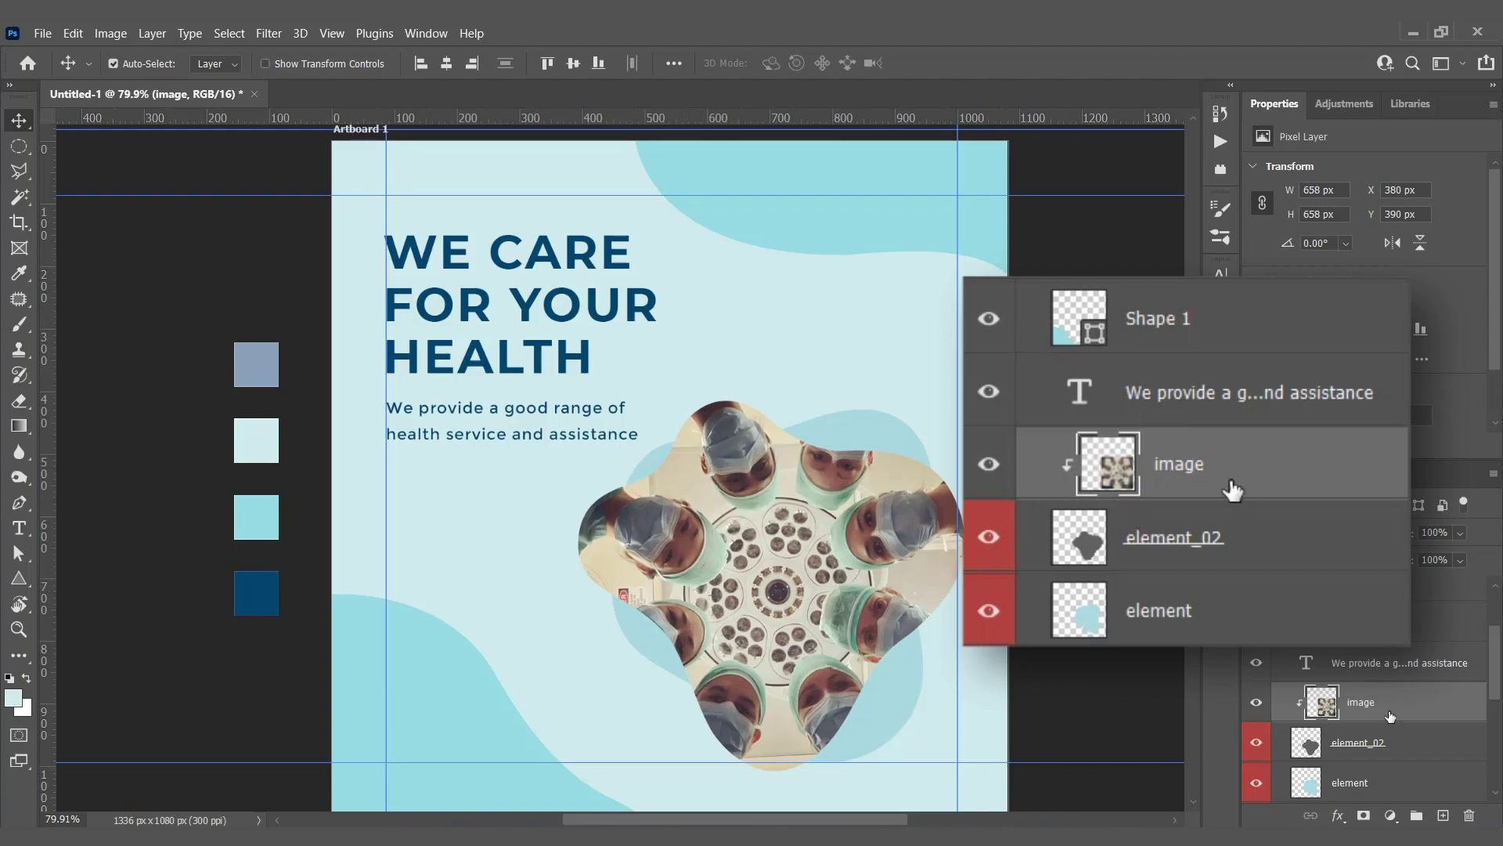
Show the Logo layer, move it from already_created to directly above Shape 2, and position it at about X 866, Y 48 px.
scroll(1378, 708, "down", 3)
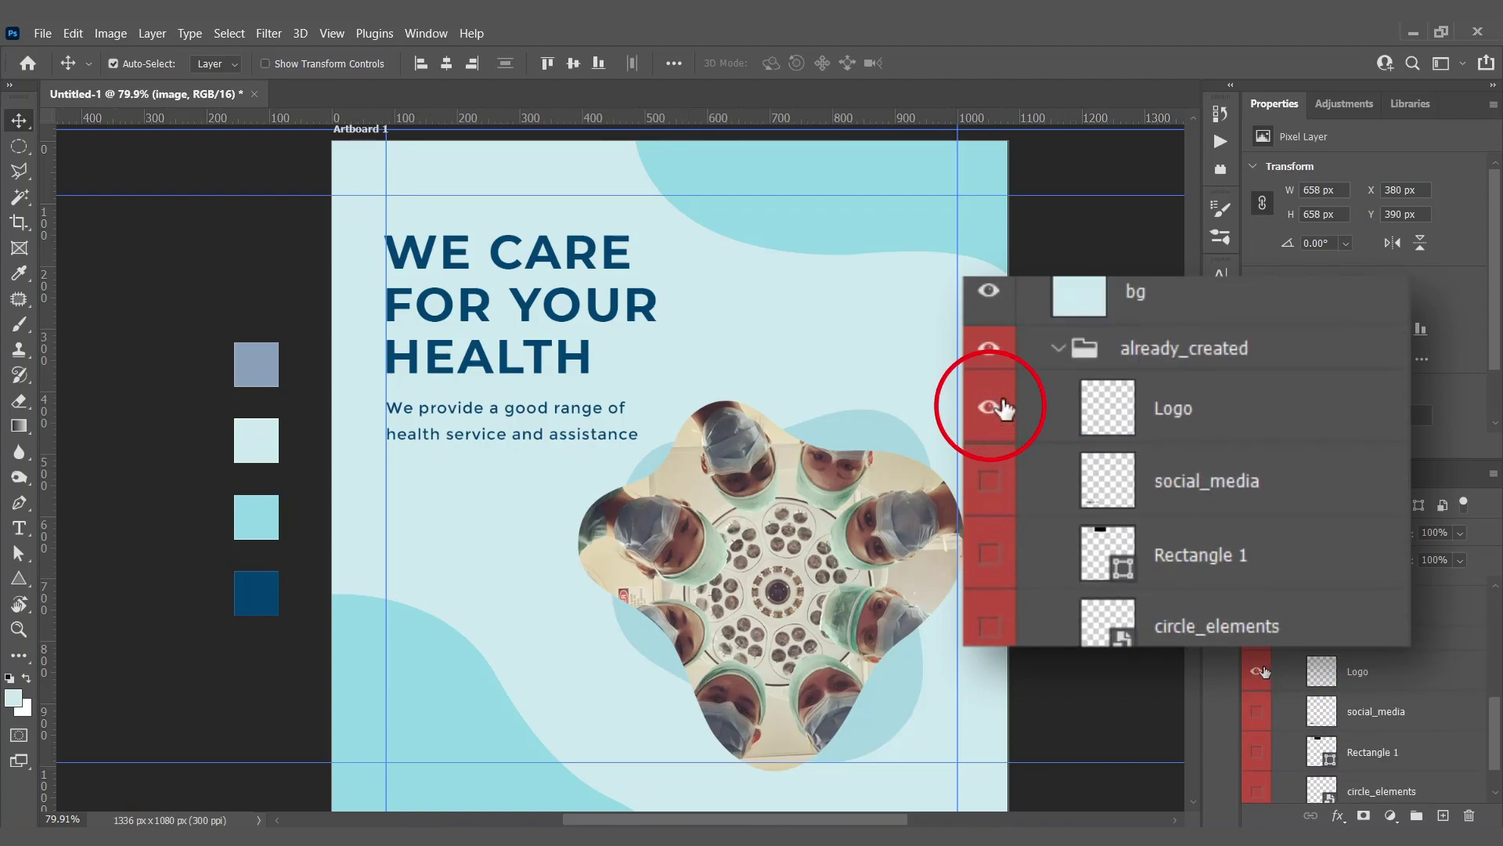
left_click_drag(1385, 683, 1367, 622)
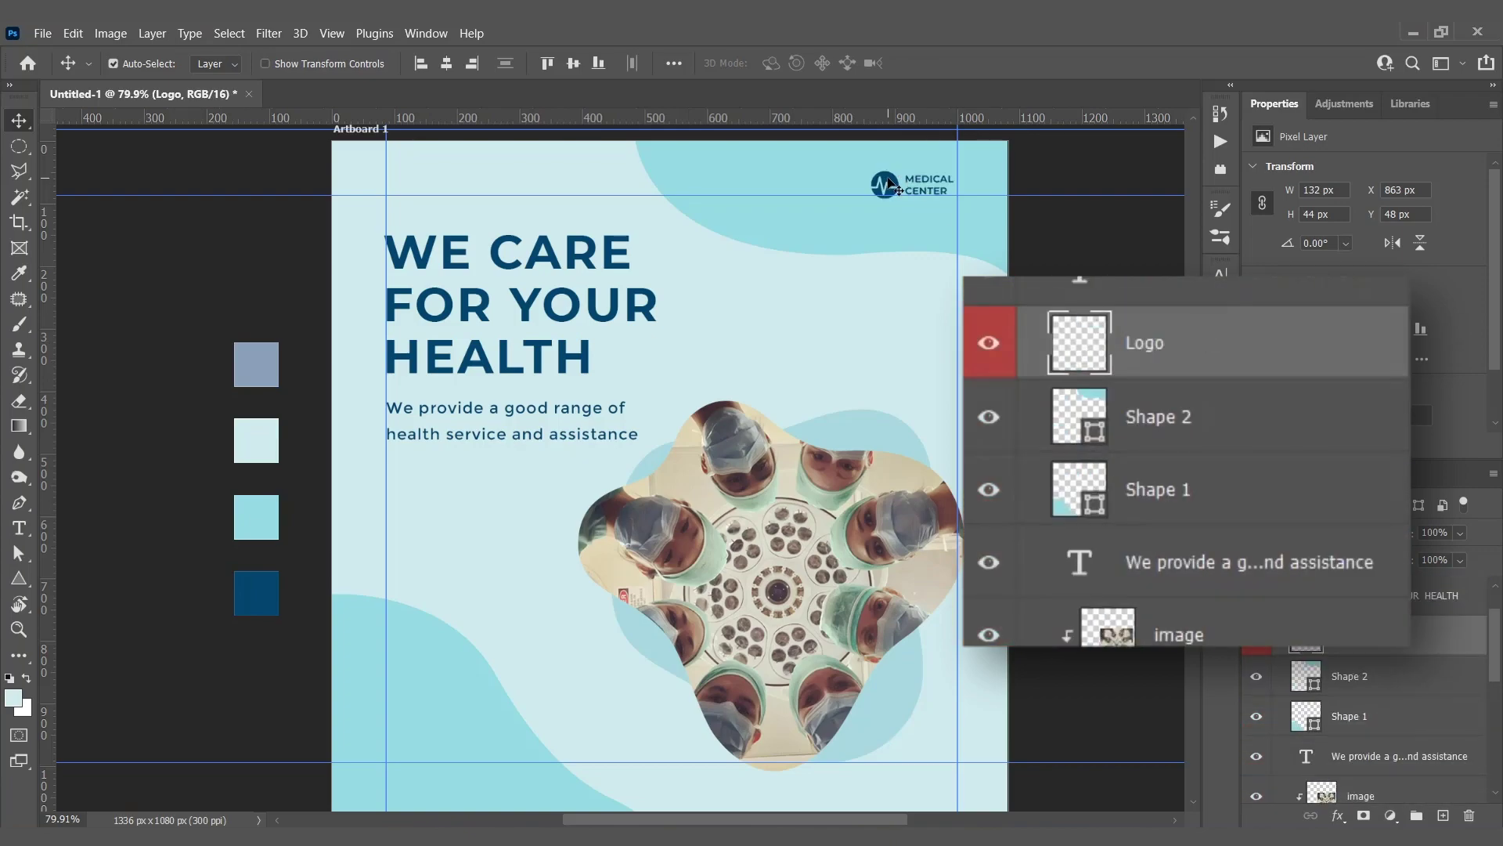
Show social_media, move it from already_created to directly above Logo, and position the icons at X 83, Y 939 px.
scroll(1378, 692, "down", 5)
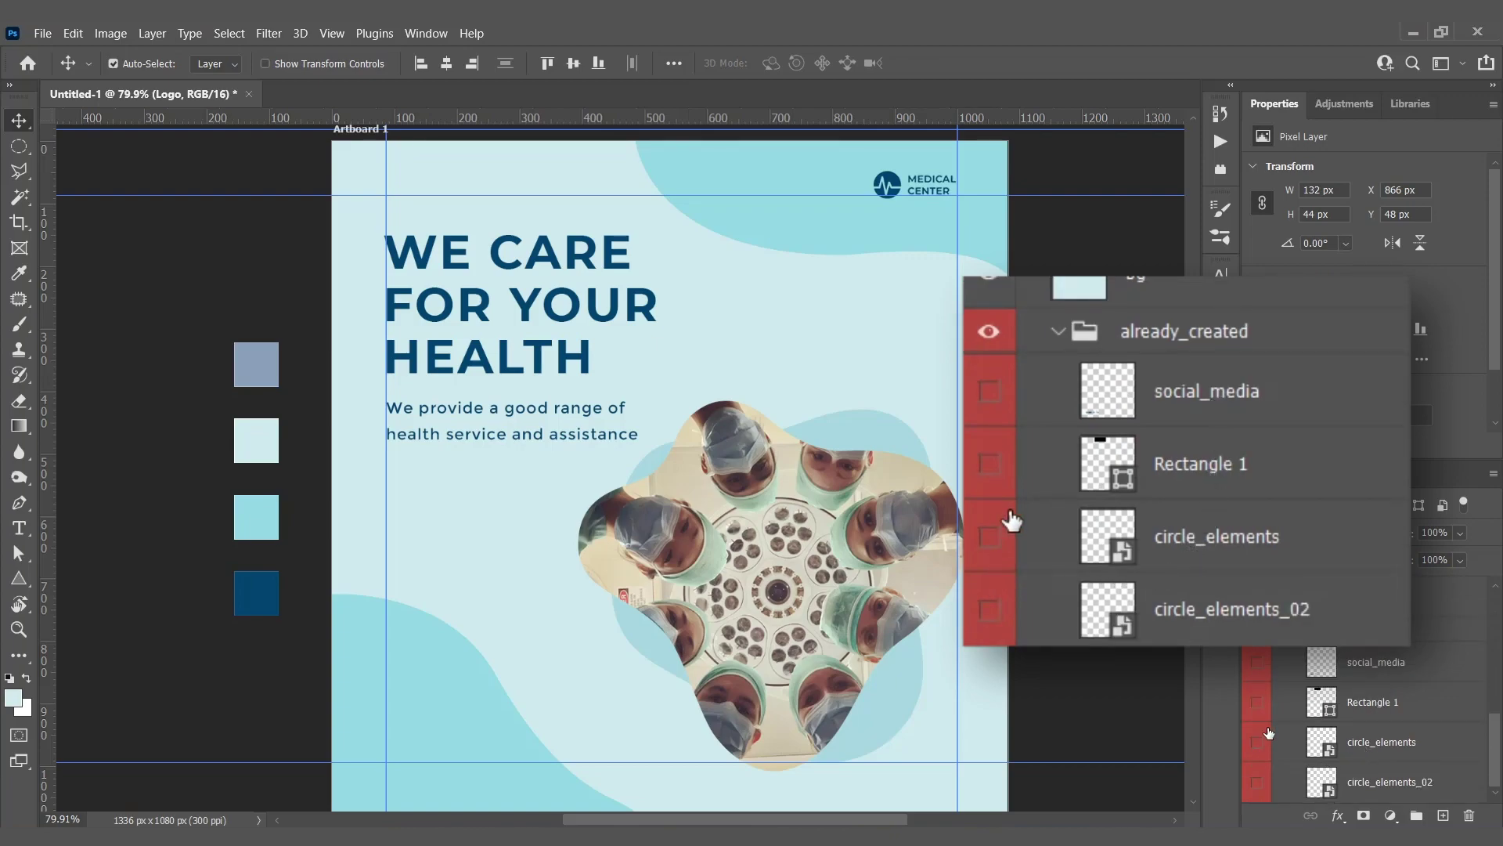
mouse_move(1374, 677)
left_mouse_down()
mouse_move(1411, 670)
mouse_move(1410, 583)
mouse_move(1393, 665)
left_mouse_up()
left_click(1257, 687)
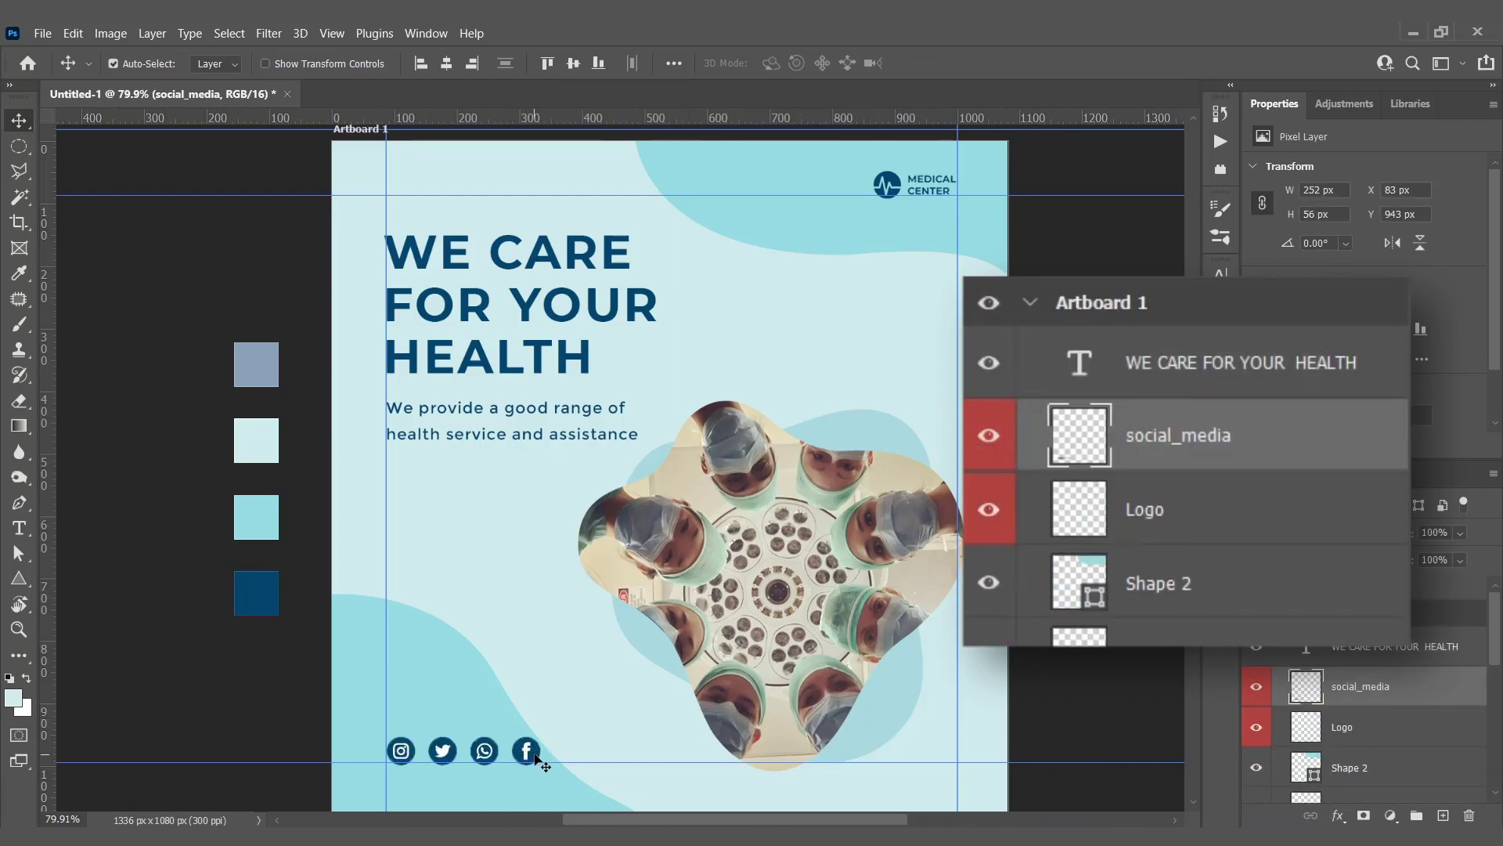
key("Up")
key("Up")
key("Up")
key("Up")
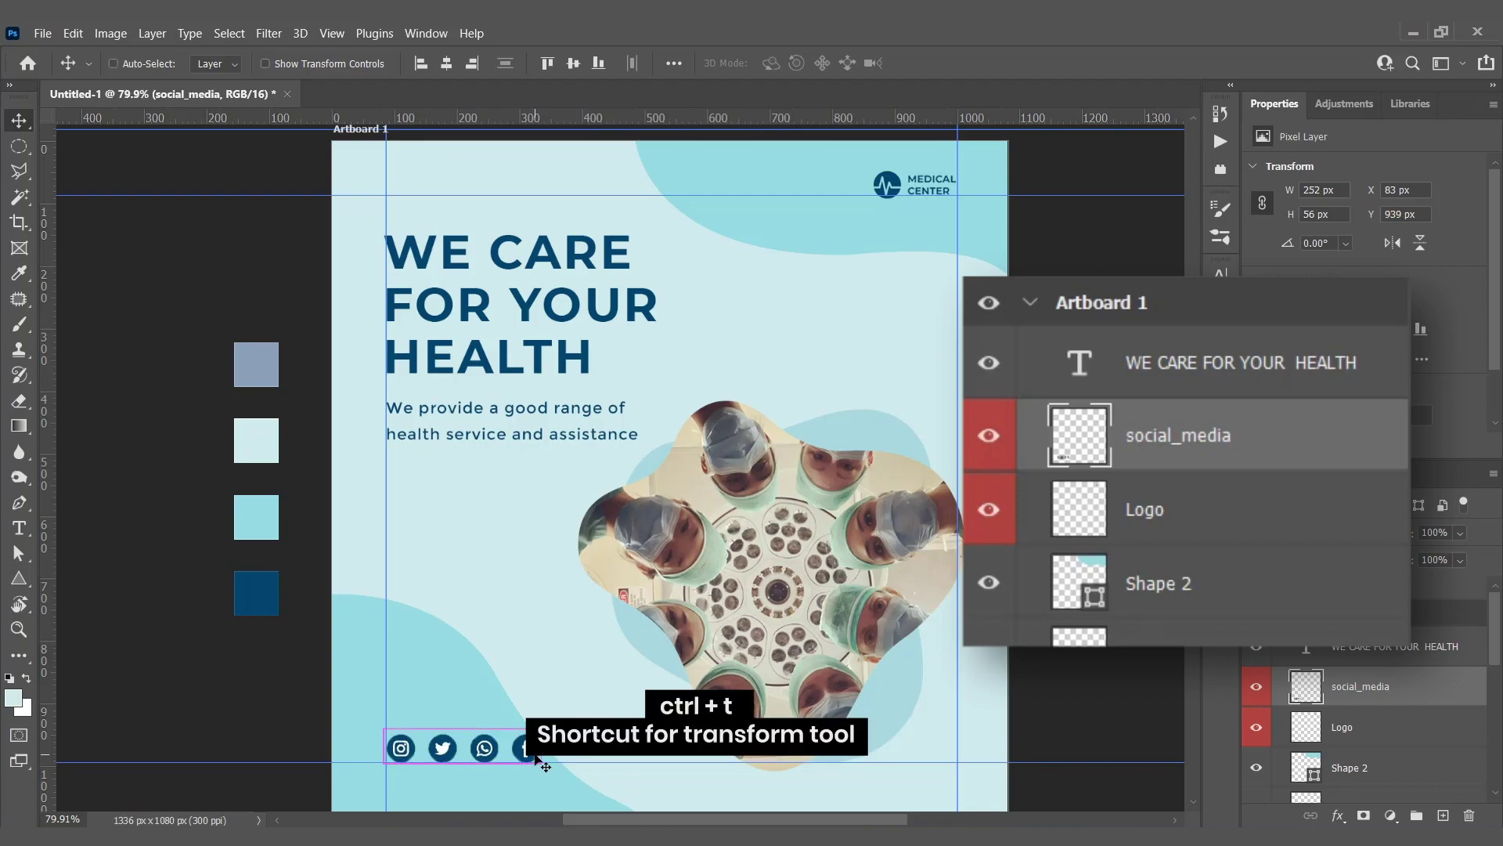
Scale the social media icons down to about 171 × 38 px, keeping their lower-left corner in place.
key("ctrl+t")
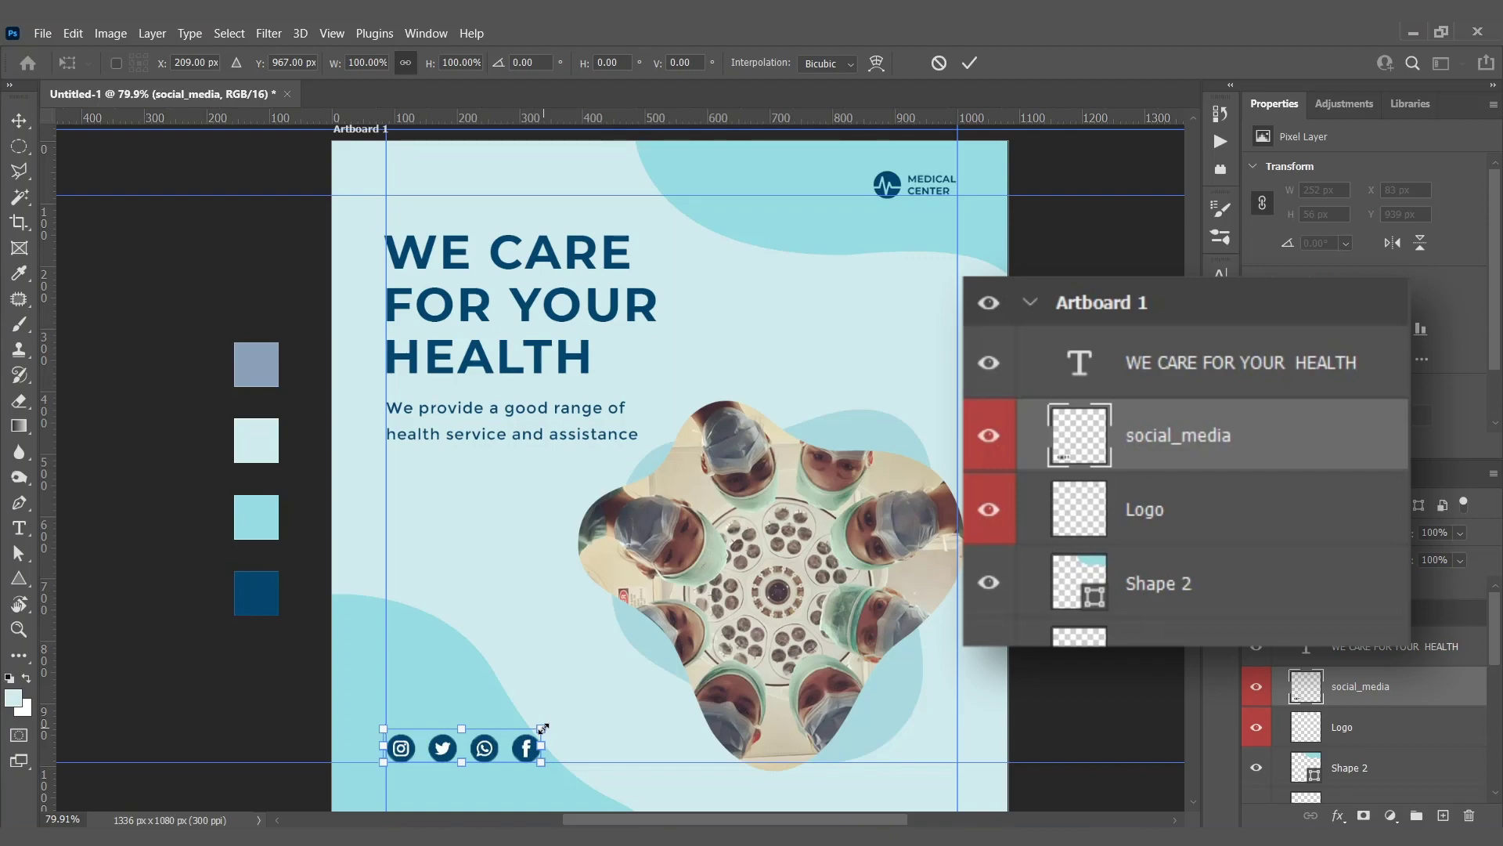
left_click_drag(540, 729, 491, 740)
key("Return")
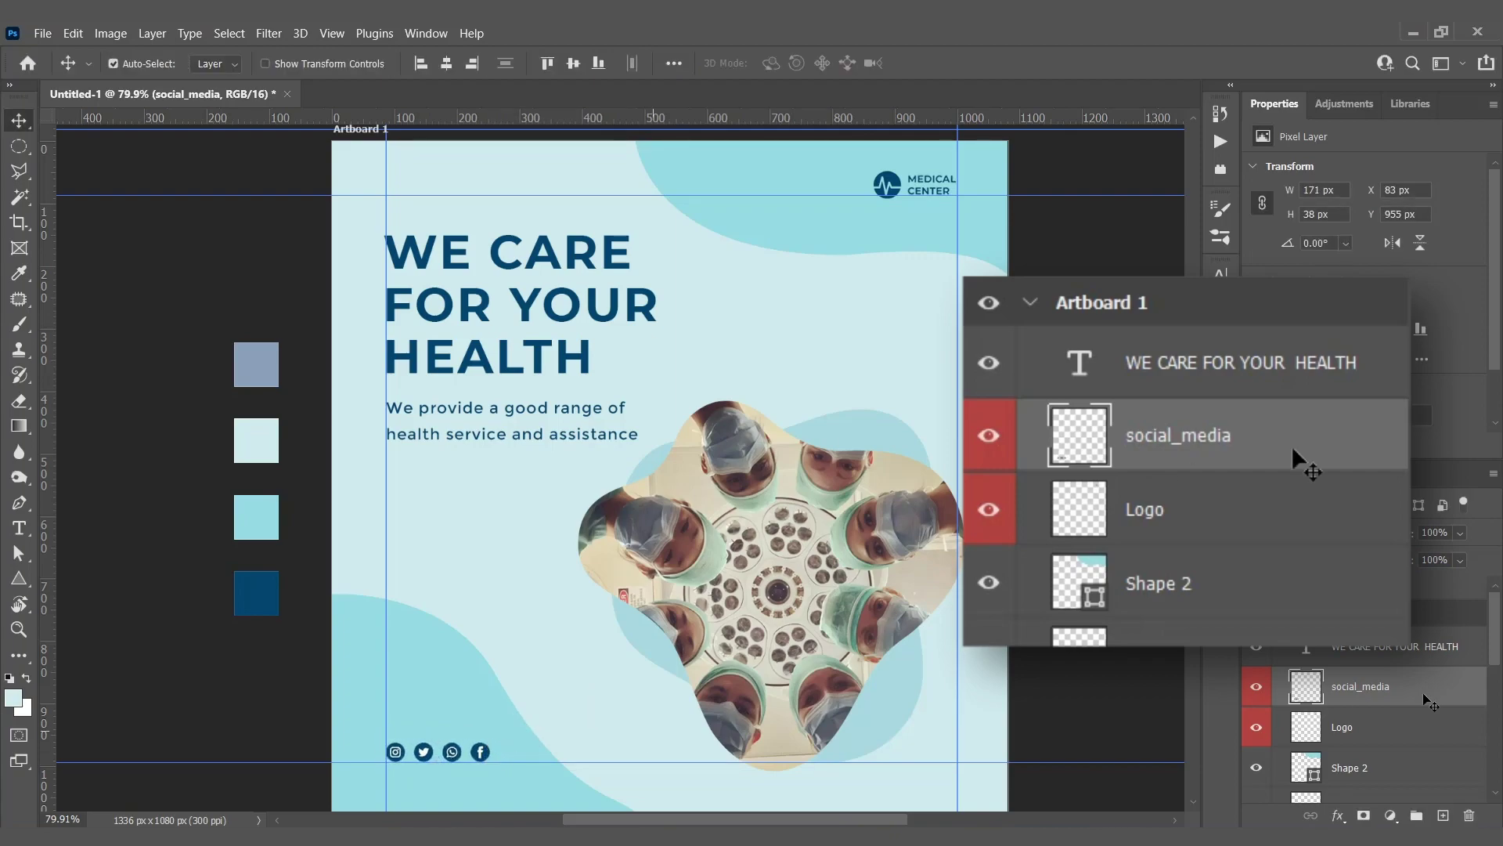
Convert the image, element_02 and element layers together into one smart object.
scroll(1370, 741, "down", 5)
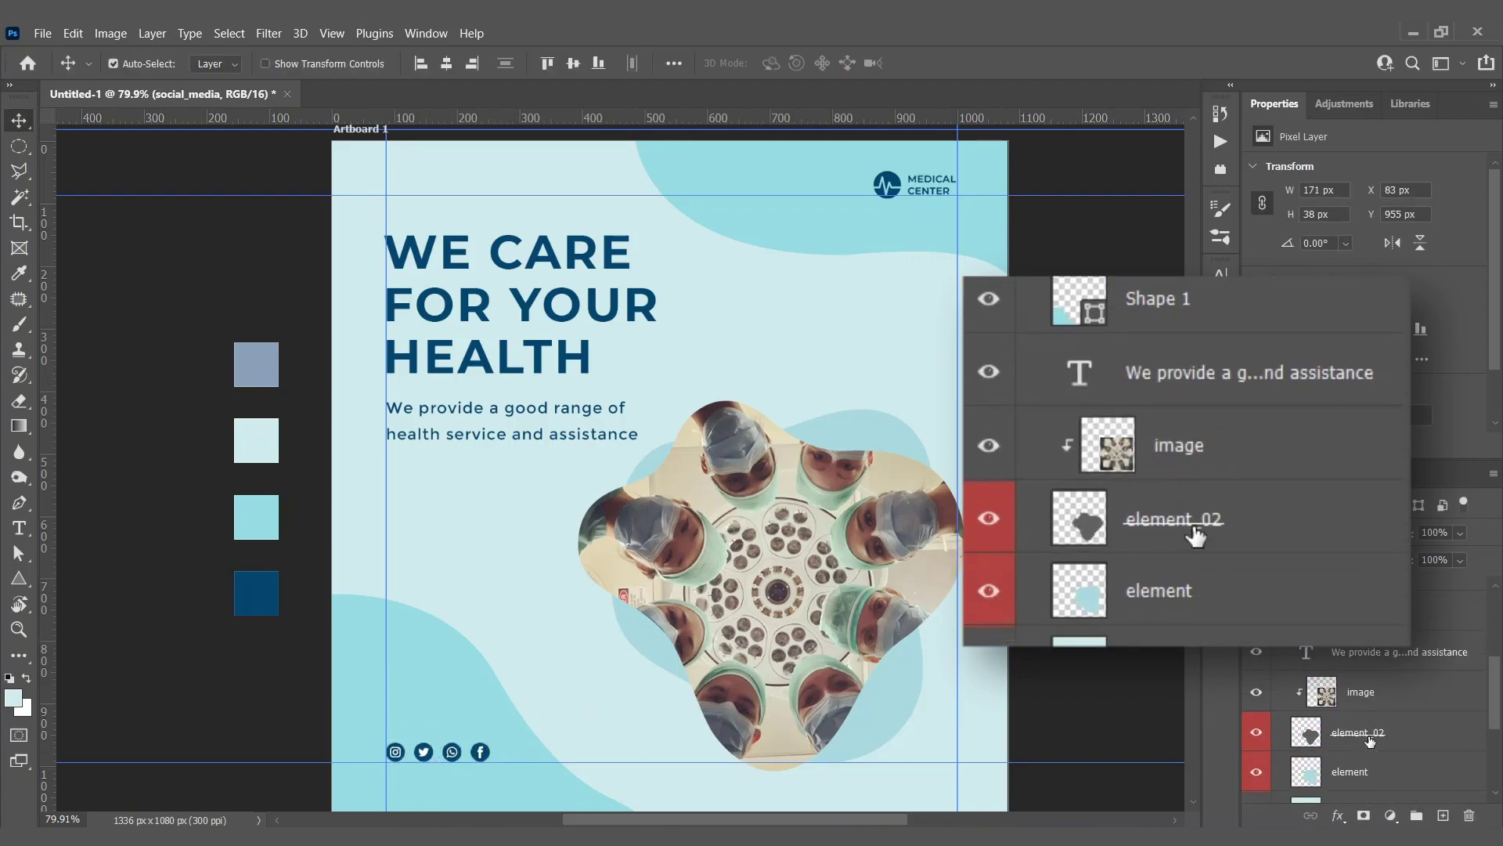
left_click(1371, 667)
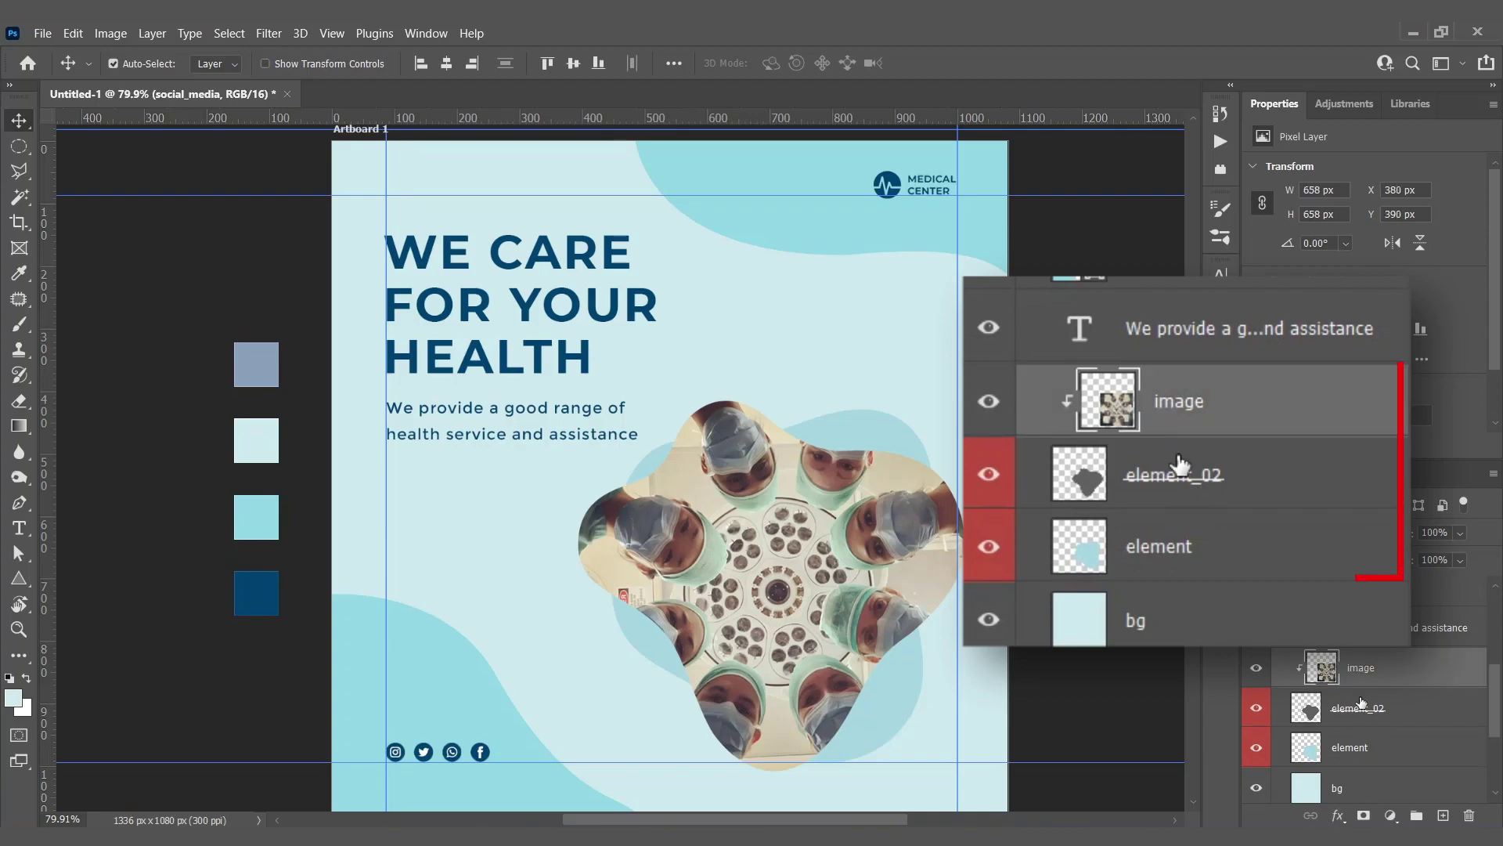
left_click(1360, 759, "shift")
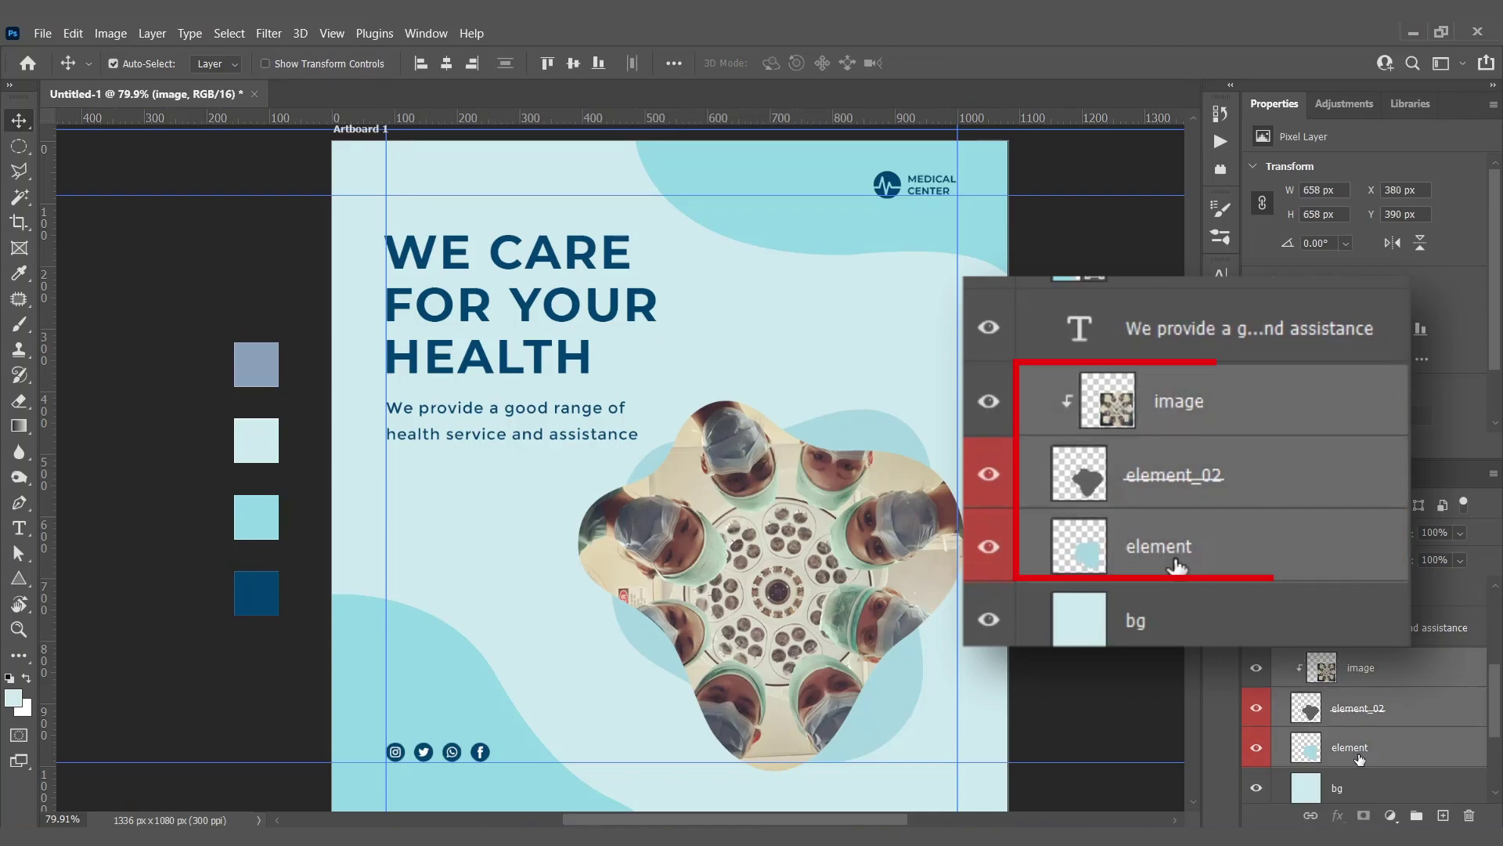
right_click(1399, 698)
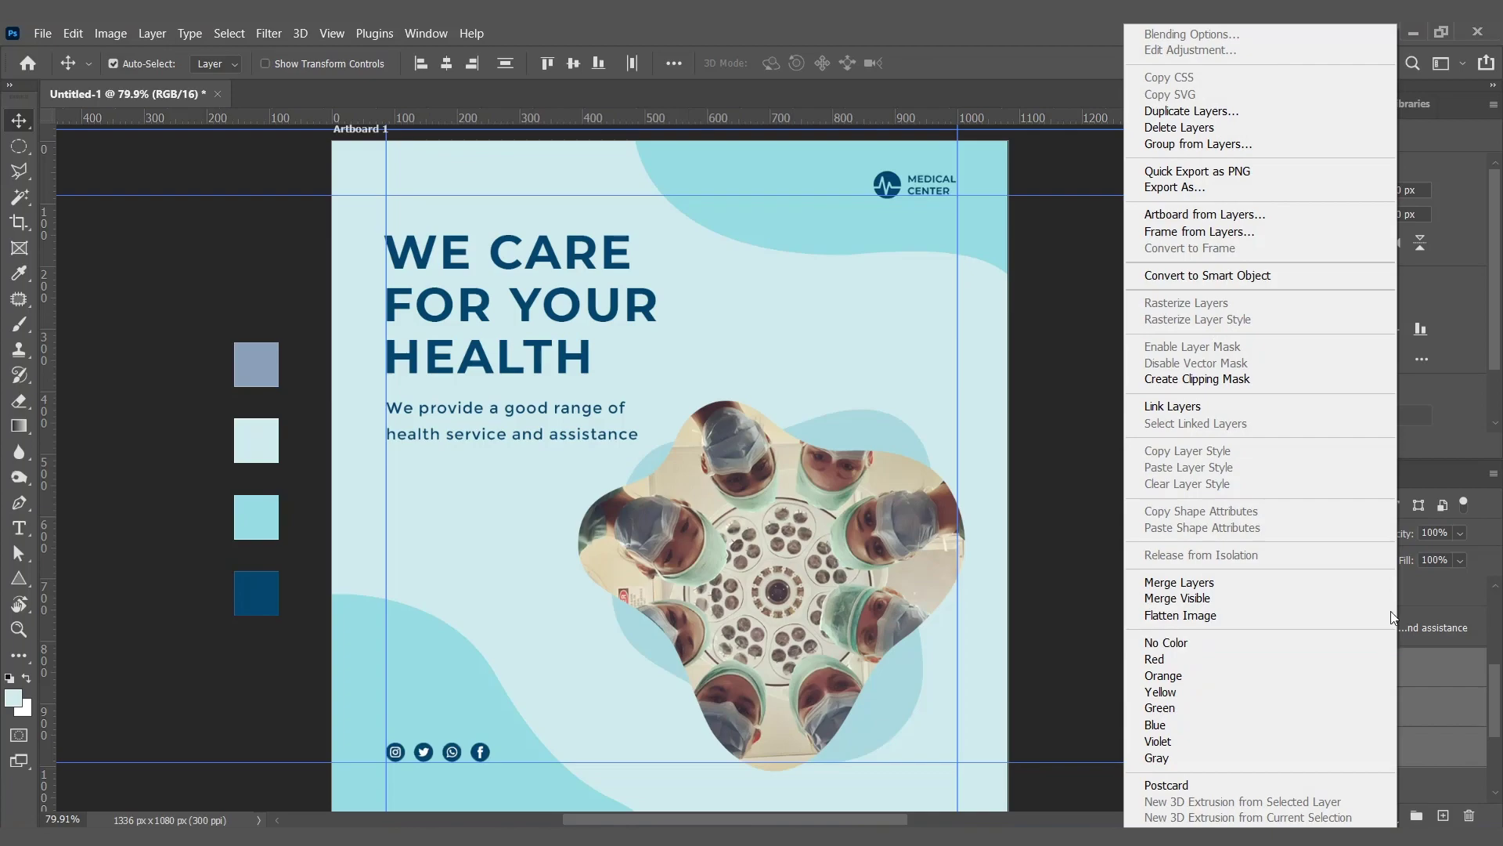
left_click(1388, 275)
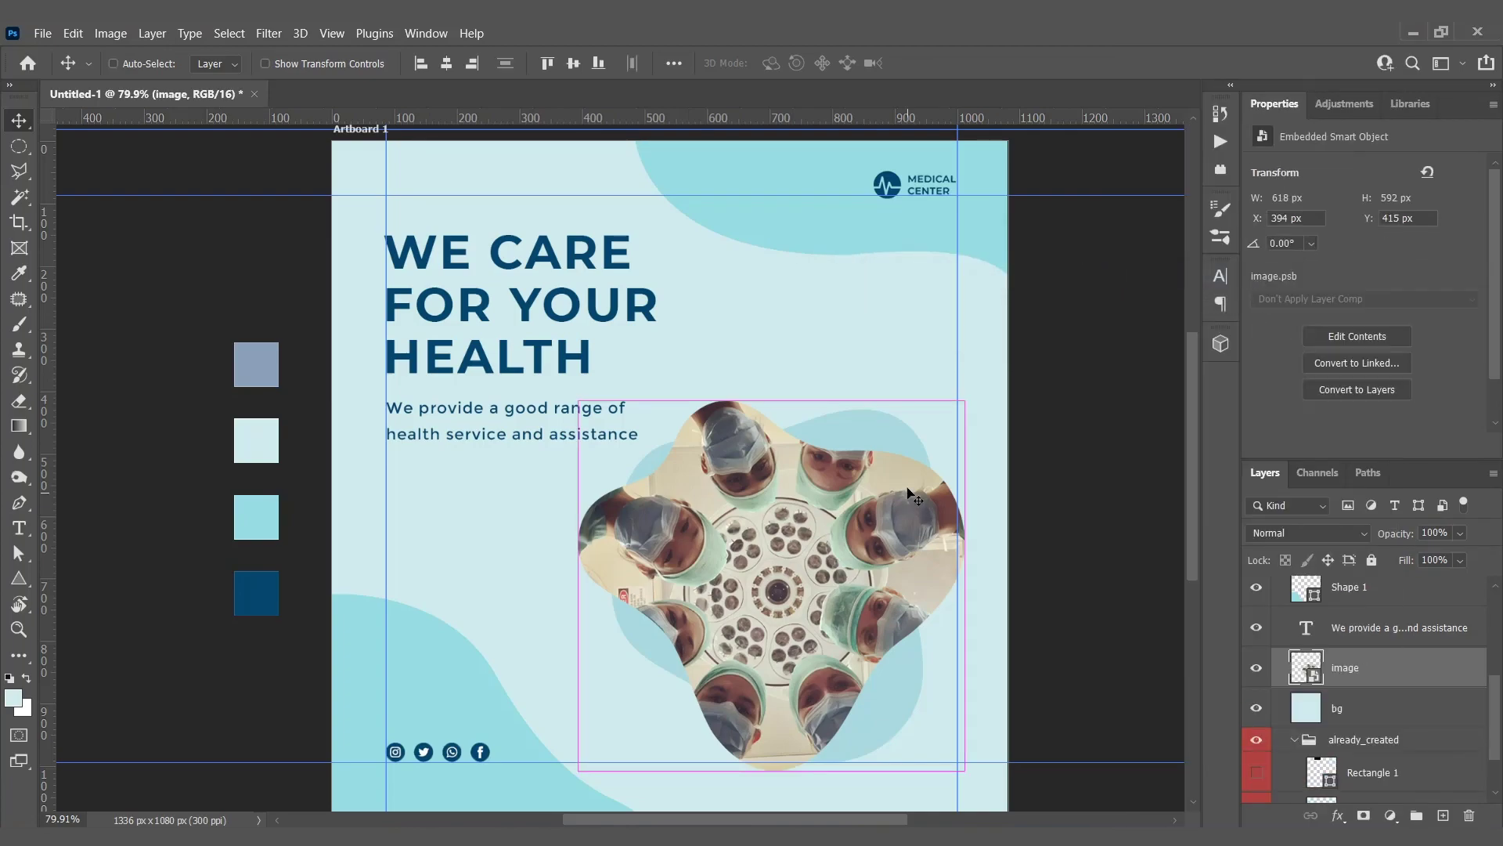
Scale the photo smart object down to about 578 × 554 px and position it at about X 415, Y 418 px.
key("ctrl+t")
left_click_drag(980, 385, 961, 403)
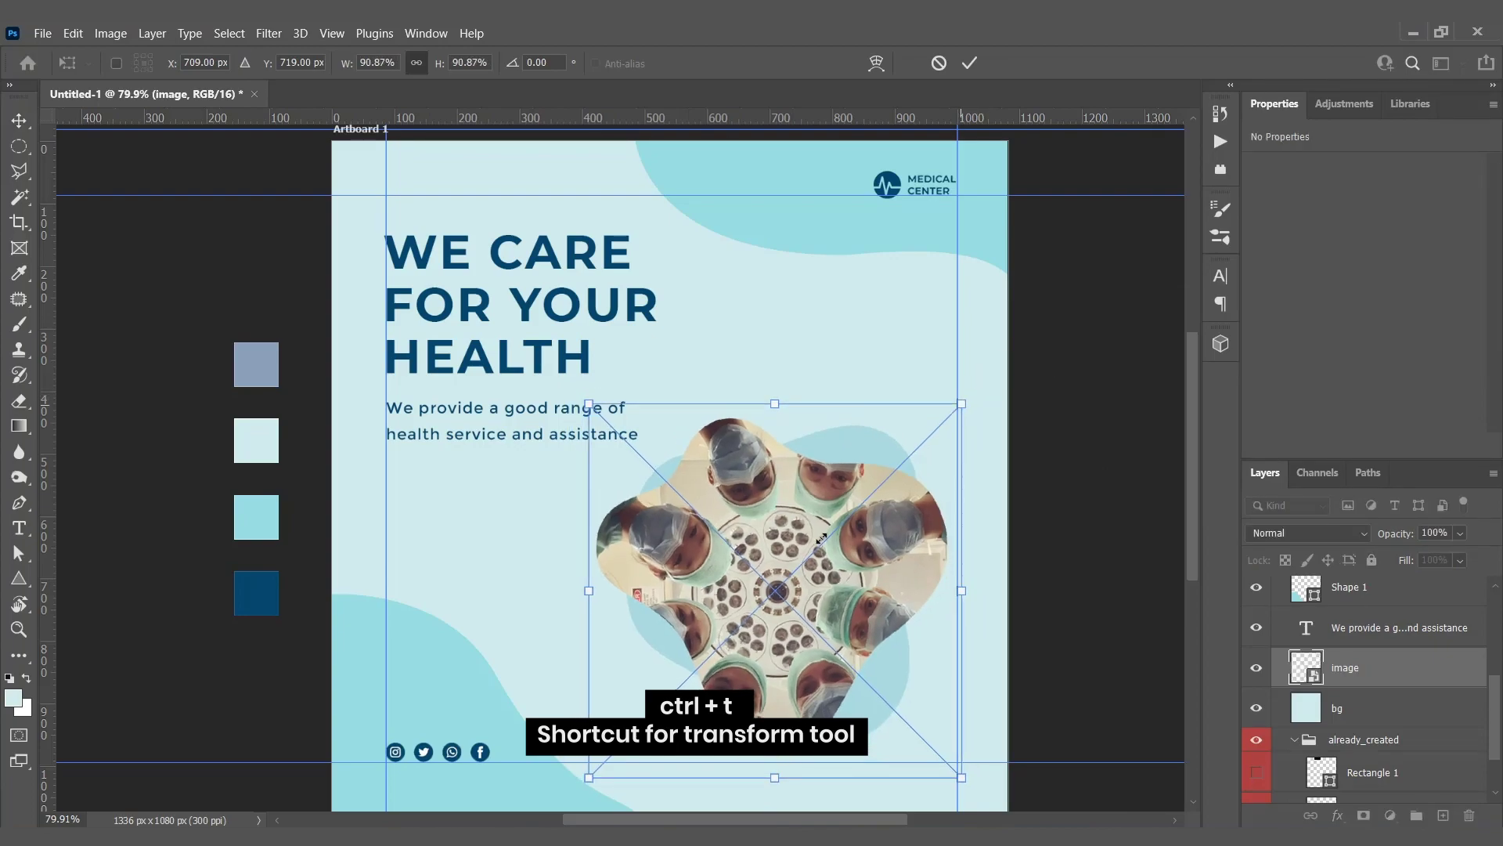
left_click_drag(962, 778, 974, 787)
key("Return")
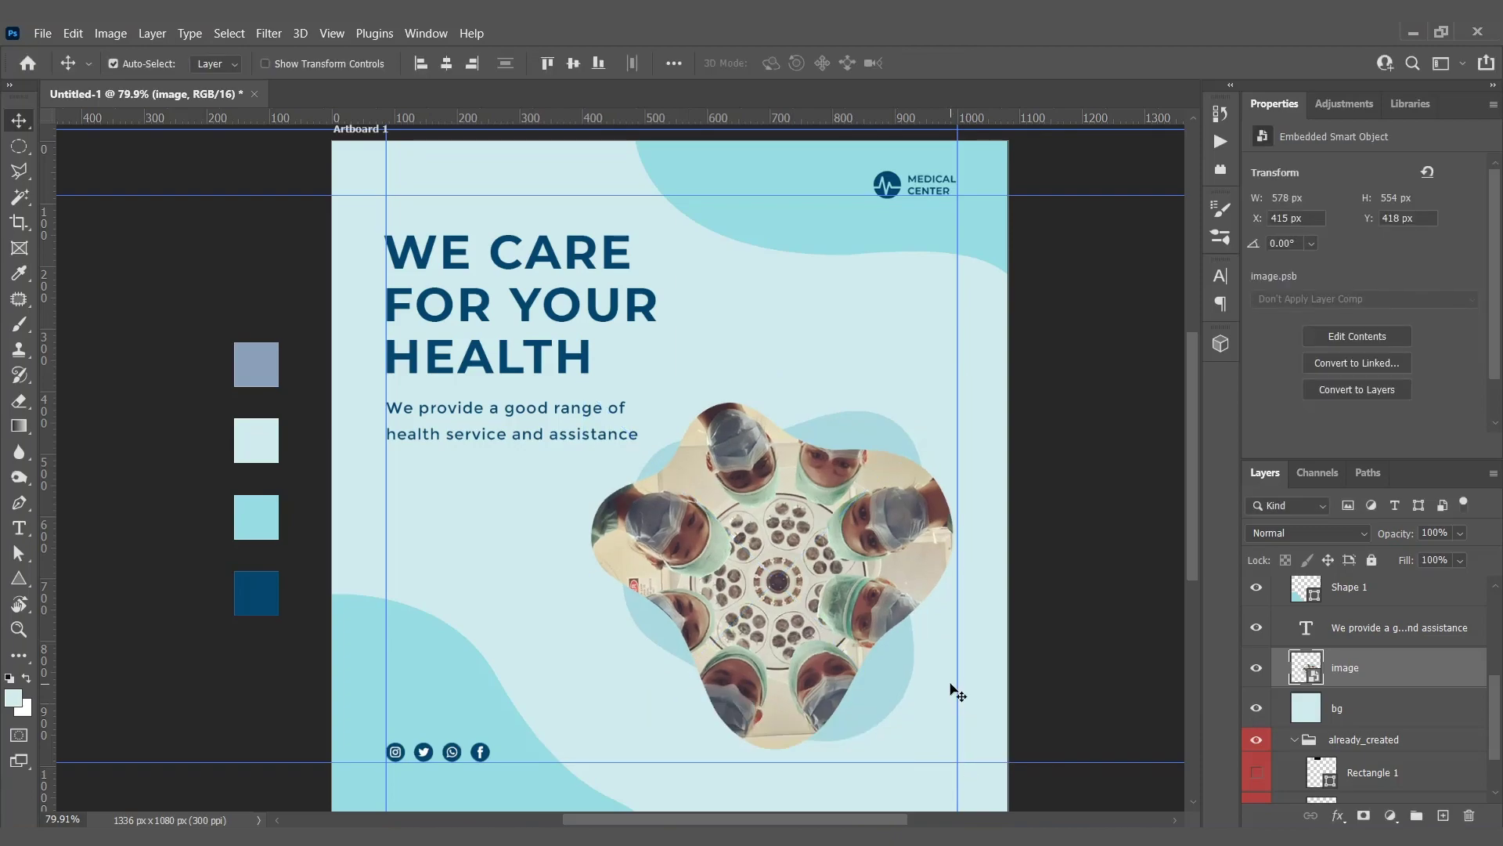
Set the Pen tool's shape options to no fill and a white 3 px stroke.
key("p")
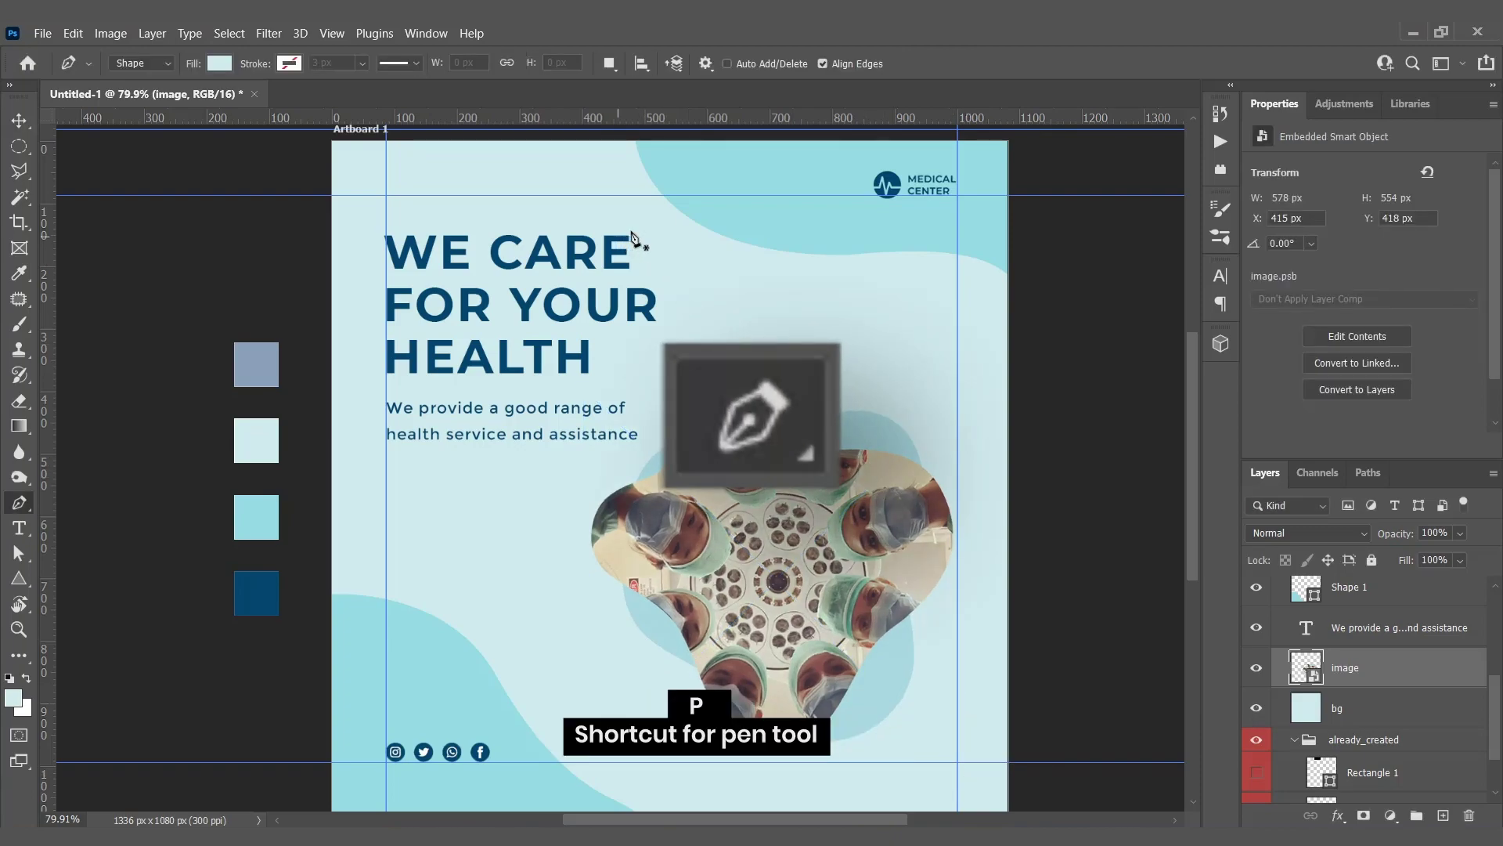
left_click(210, 64)
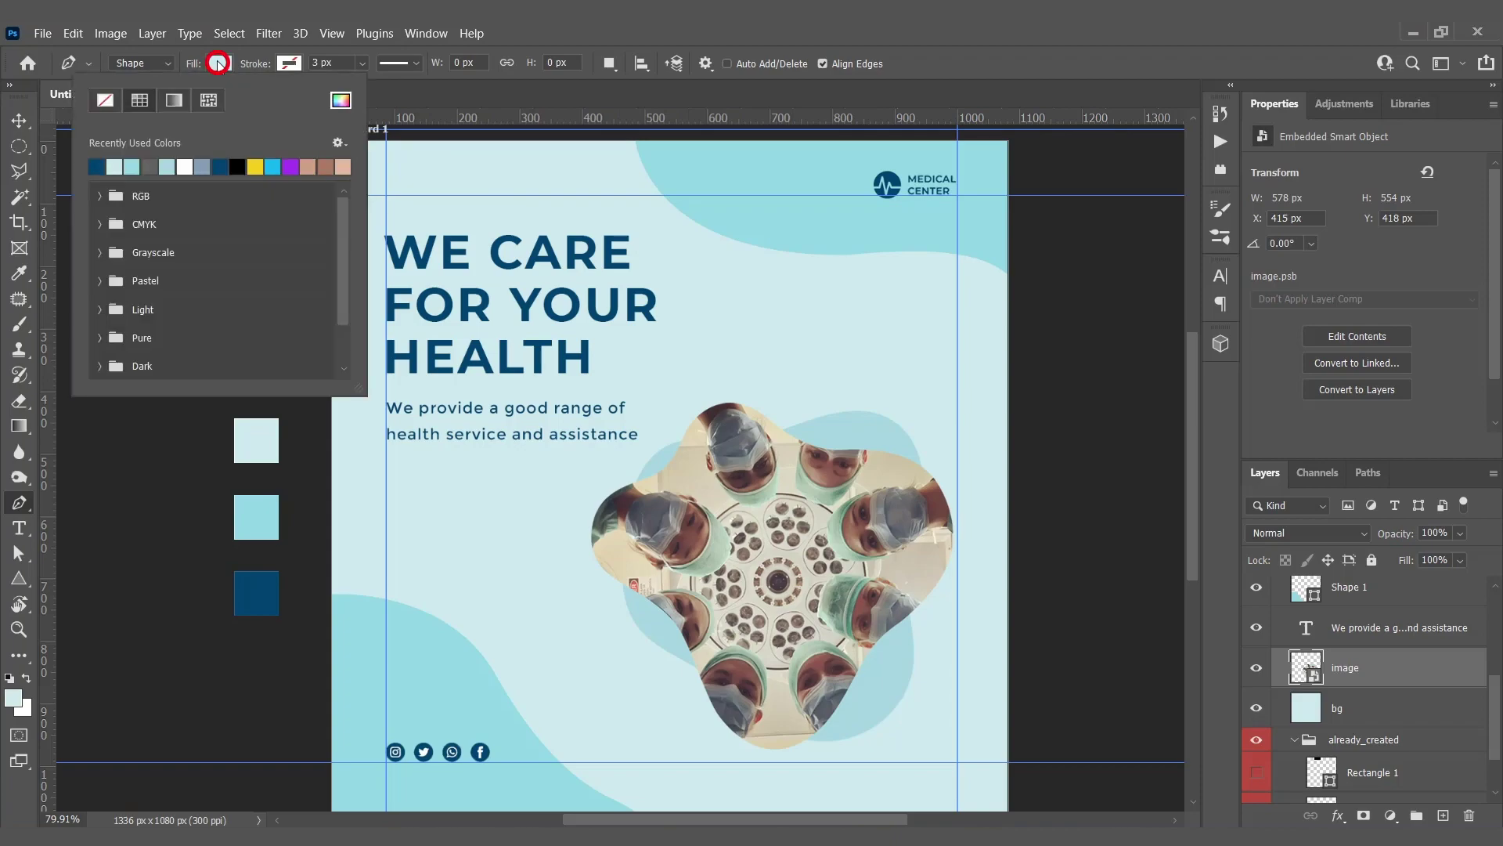
left_click(105, 100)
left_click(289, 64)
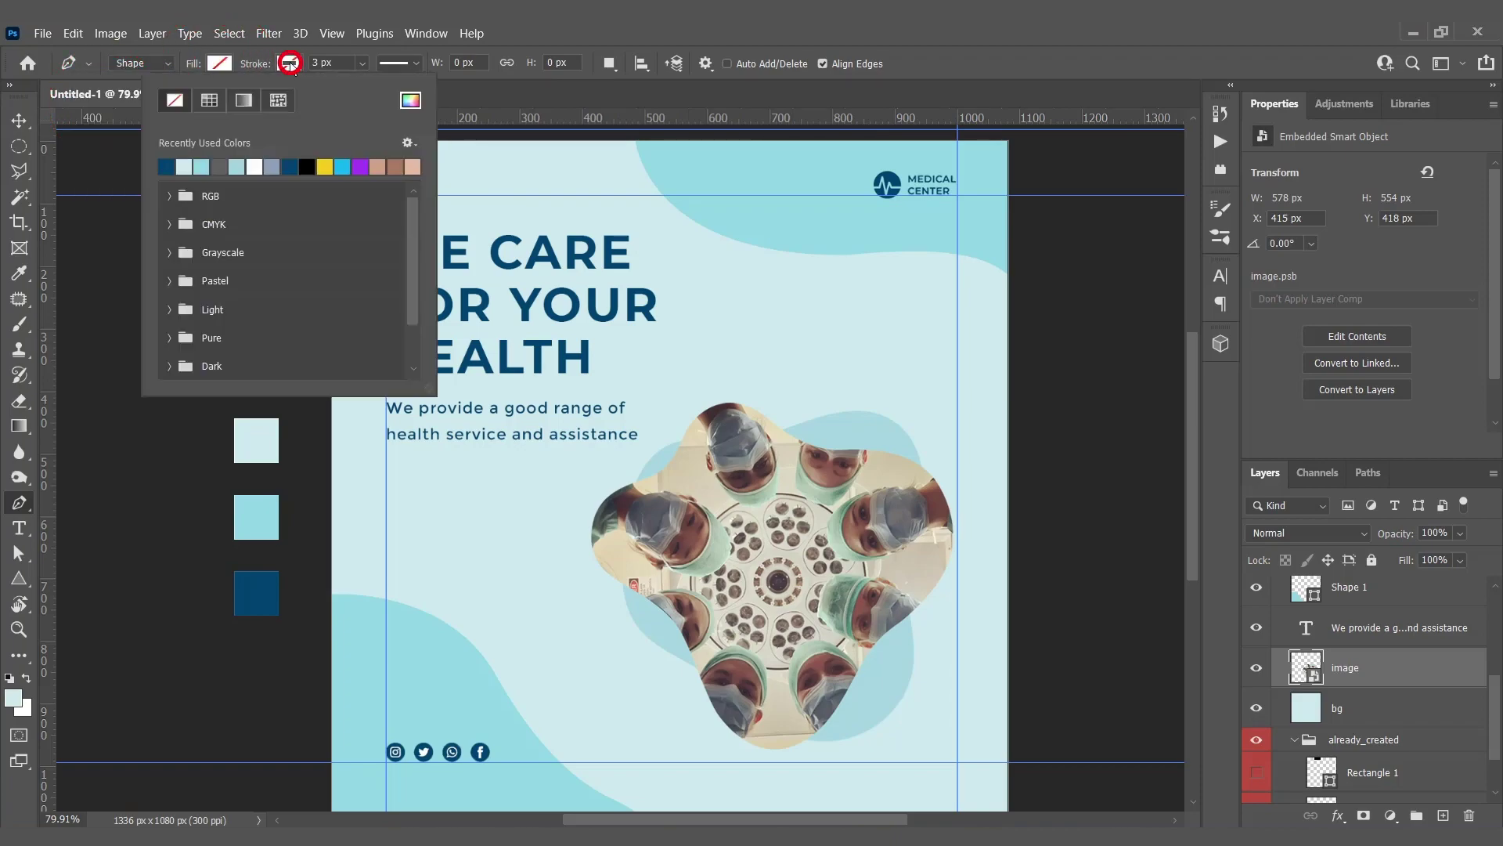
left_click(256, 165)
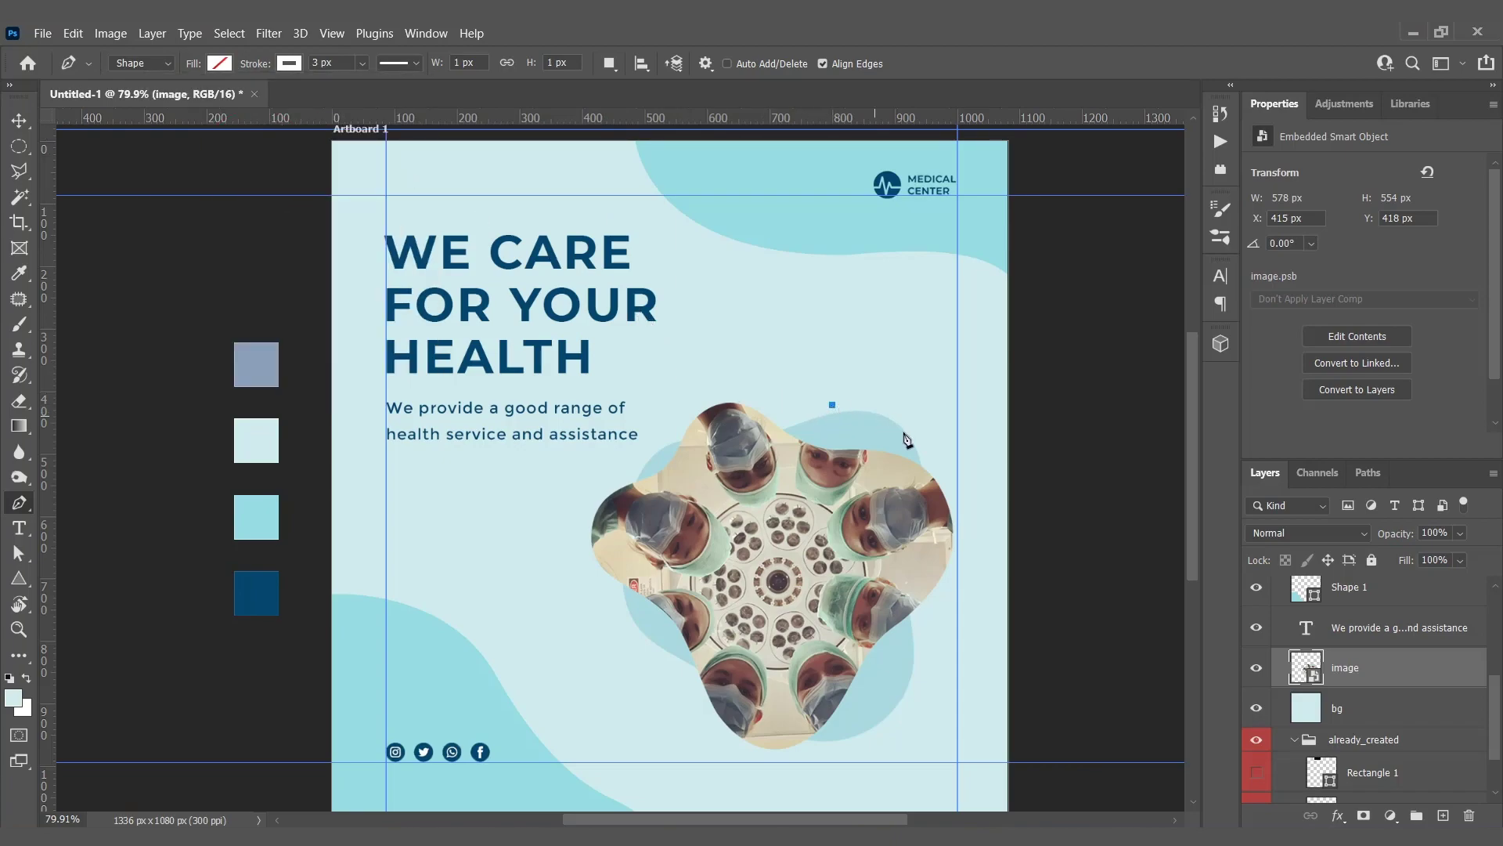
Draw curved white outline arcs along the upper-right and lower-left edges of the photo blob, the second about 119 × 127 px.
mouse_move(925, 445)
left_mouse_down()
mouse_move(924, 464)
mouse_move(965, 452)
mouse_move(988, 487)
left_mouse_up()
key("Return")
left_click(609, 583)
left_click_drag(694, 675, 754, 681)
key("Return")
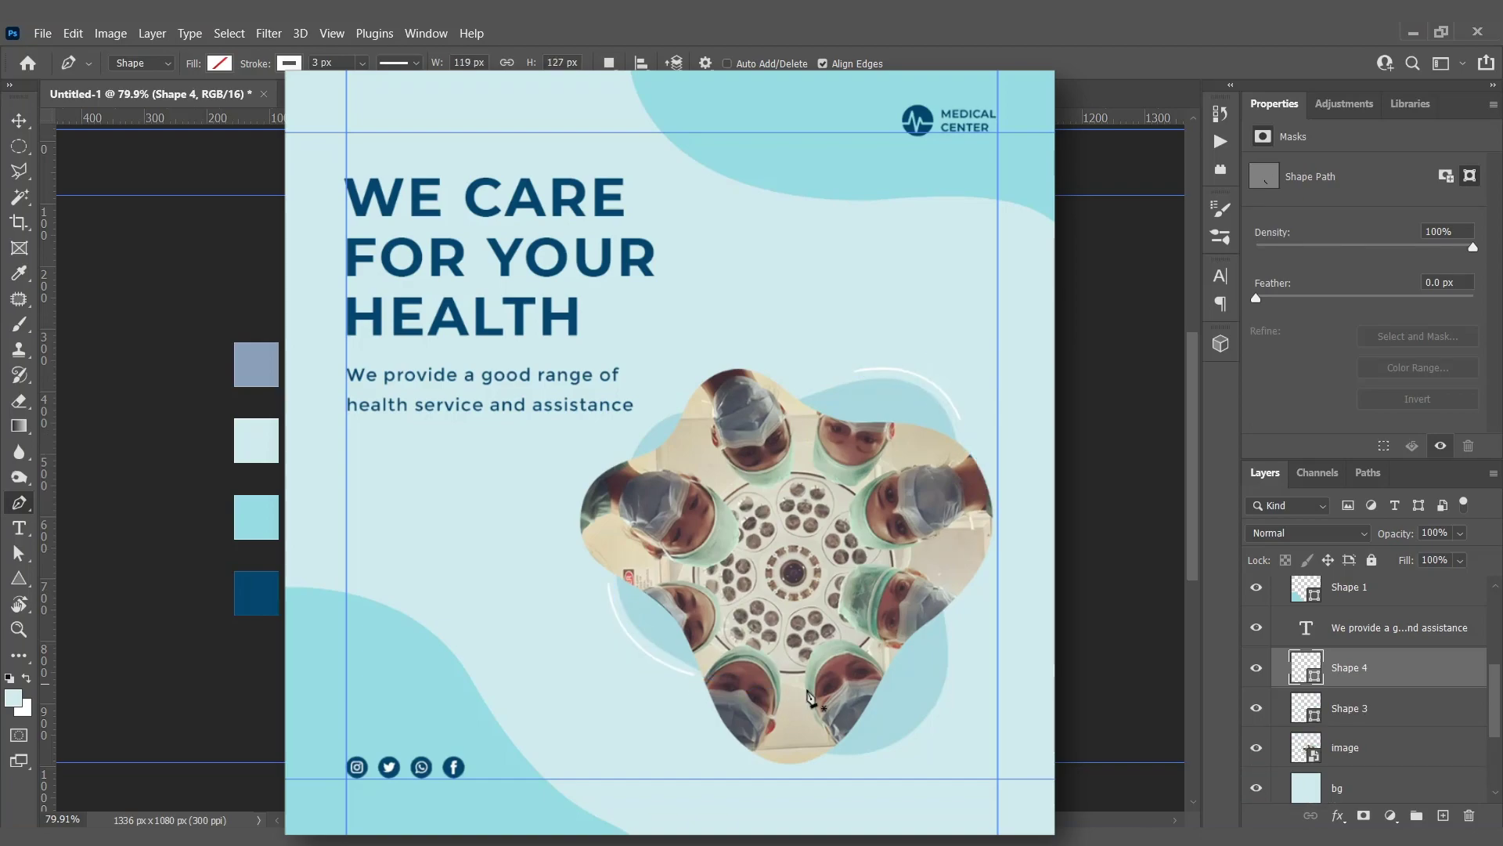
Draw curved white outline arcs along the lower-right and upper-left edges of the photo blob, the second about 70 × 59 px.
left_click(840, 760)
mouse_move(955, 623)
left_mouse_down()
mouse_move(934, 482)
mouse_move(954, 623)
left_mouse_up()
key("Return")
key("a")
key("Return")
key("p")
left_click(628, 449)
left_click_drag(680, 408, 708, 403)
key("Return")
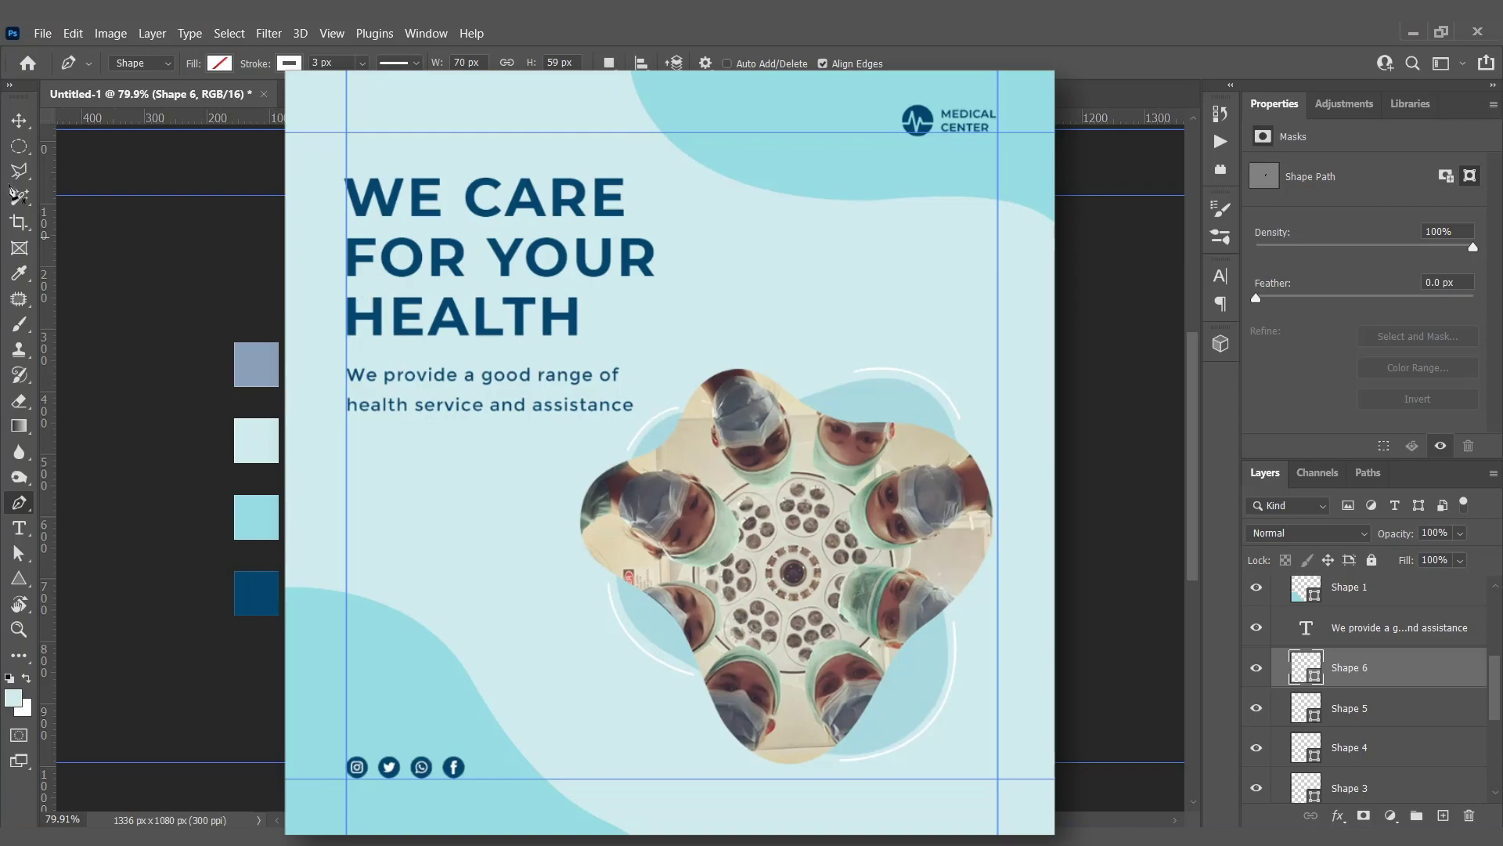
Show circle_elements, move it from already_created to directly above bg, and position the rings across the artboard's right edge below the corner wave.
left_click(19, 122)
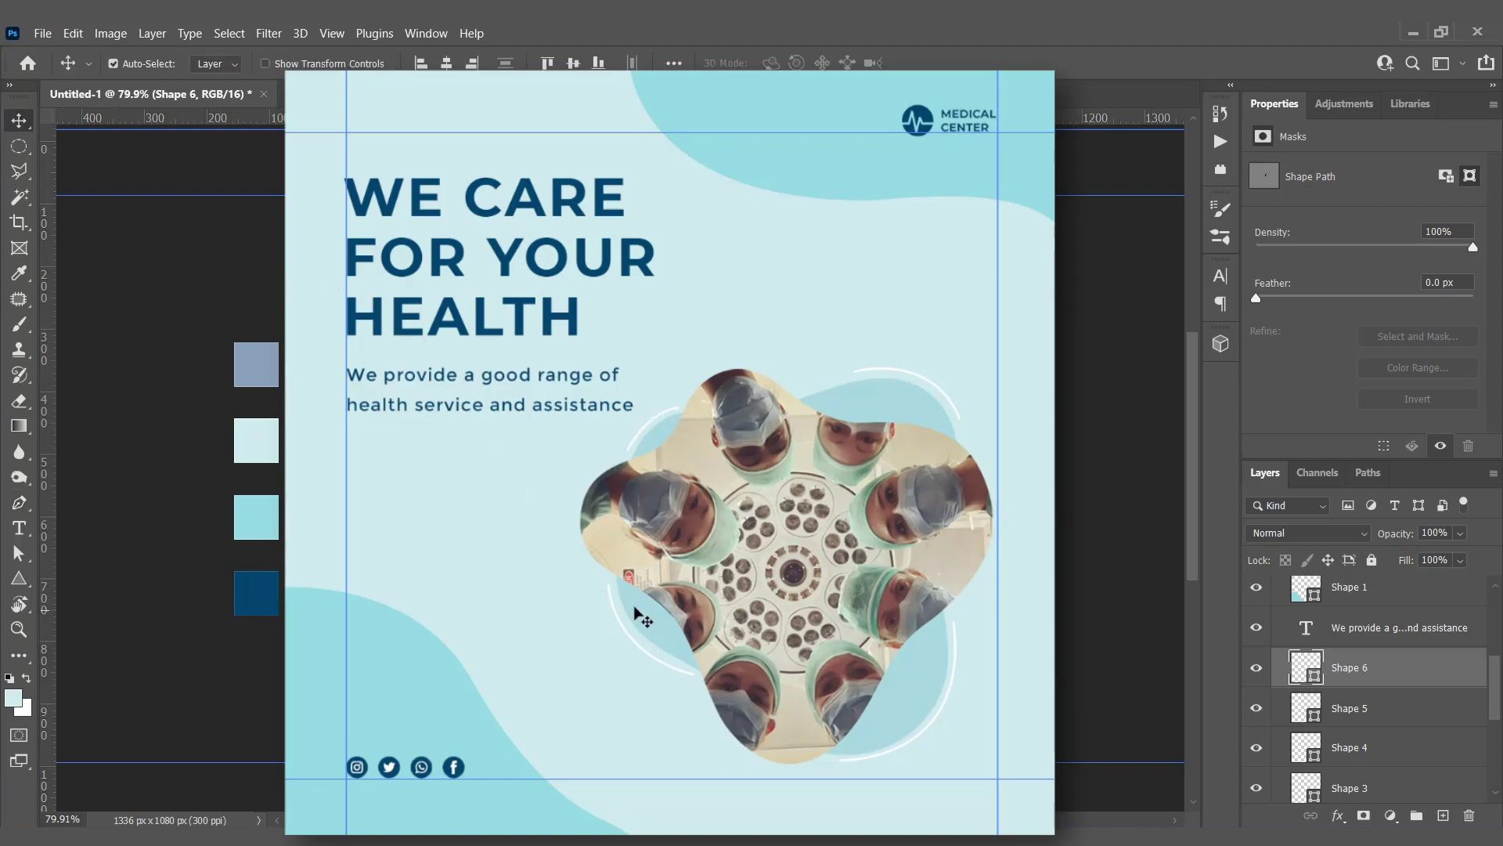
left_click_drag(1494, 710, 1494, 777)
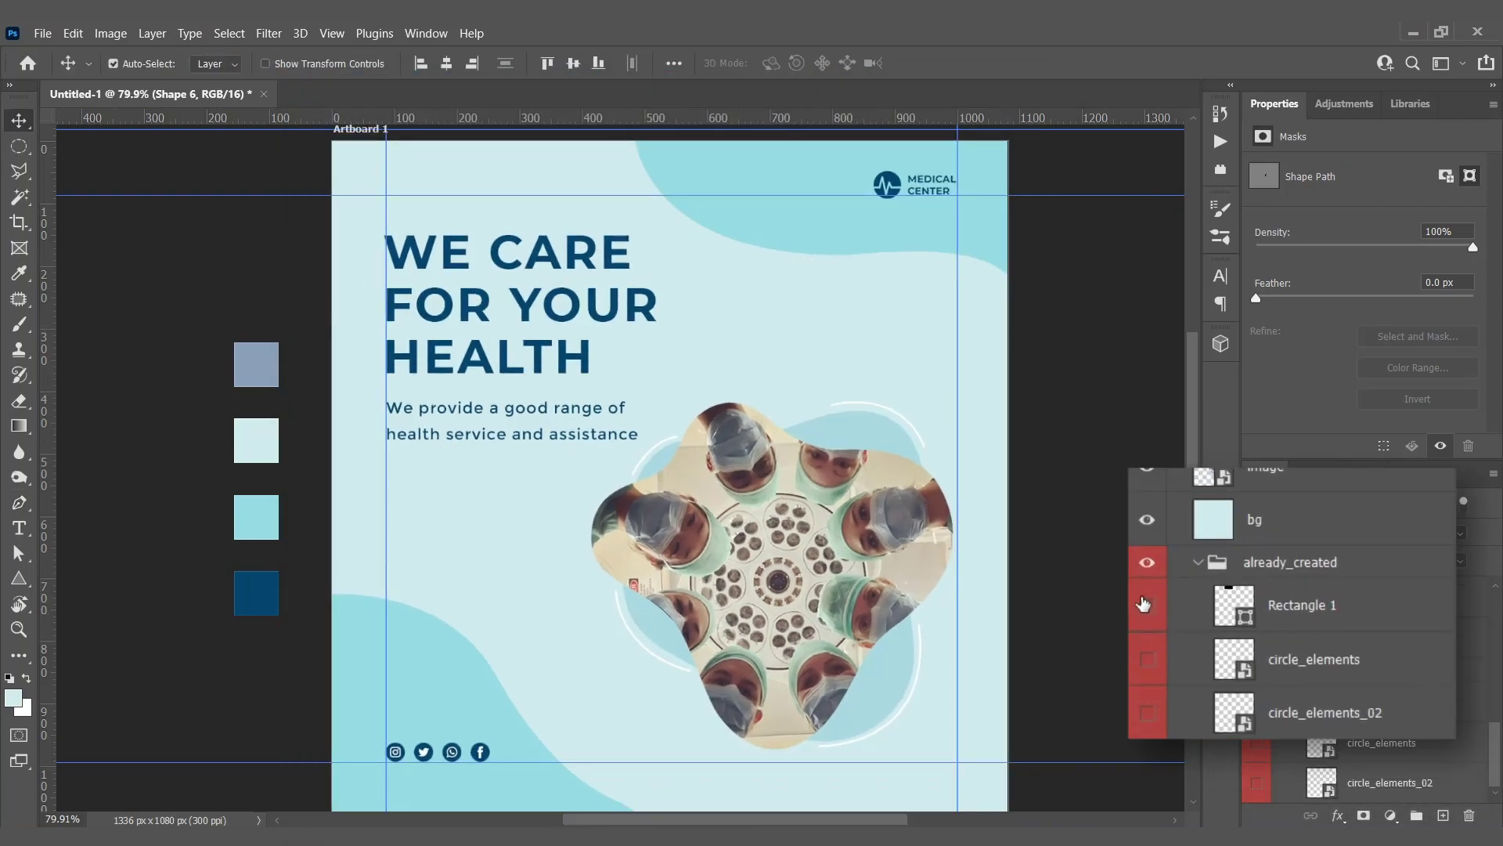
left_click(1256, 751)
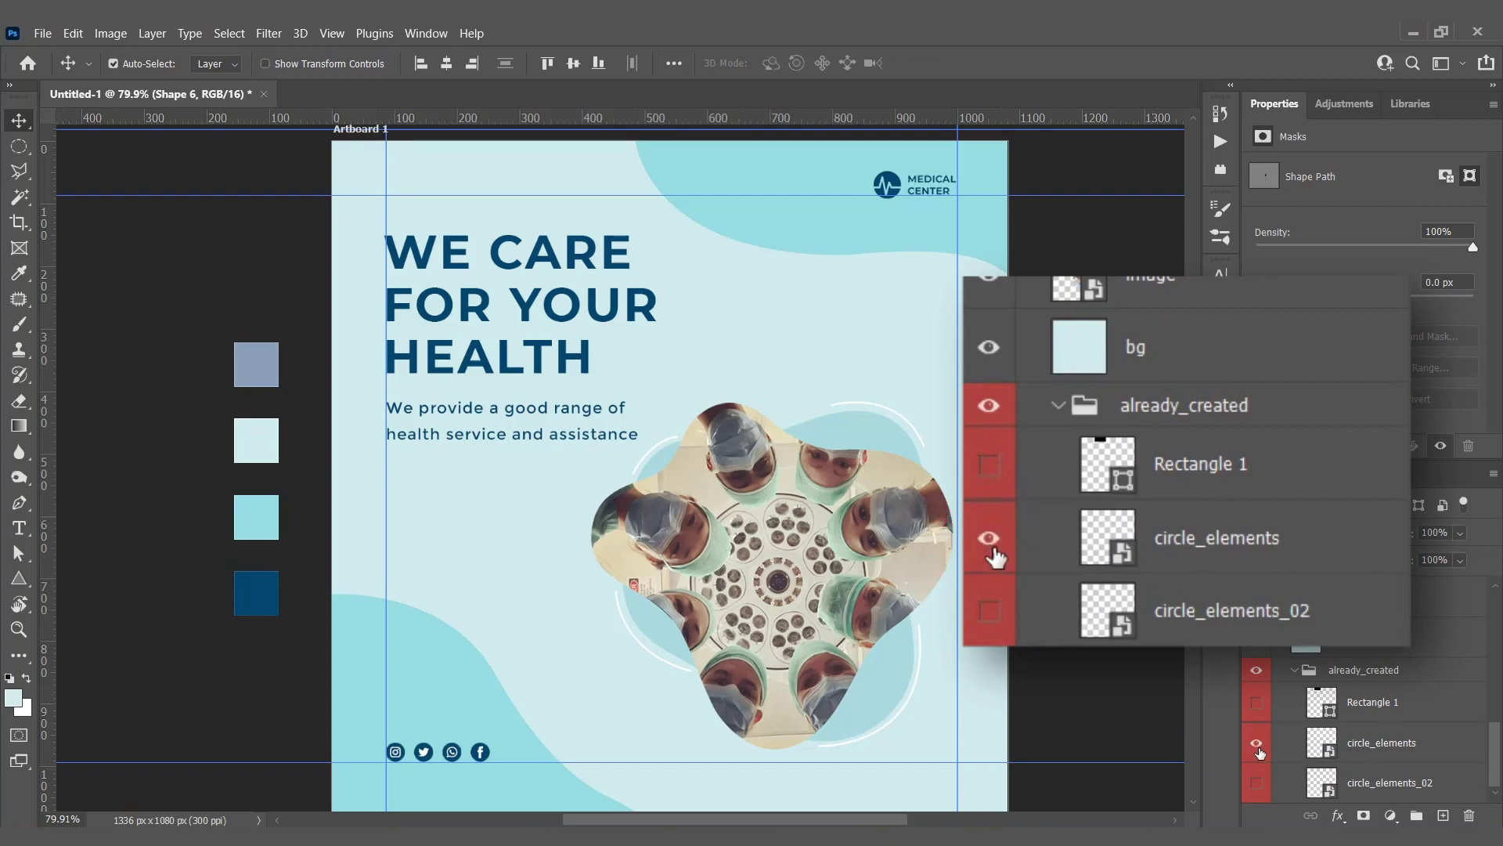
left_click_drag(1406, 750, 1367, 618)
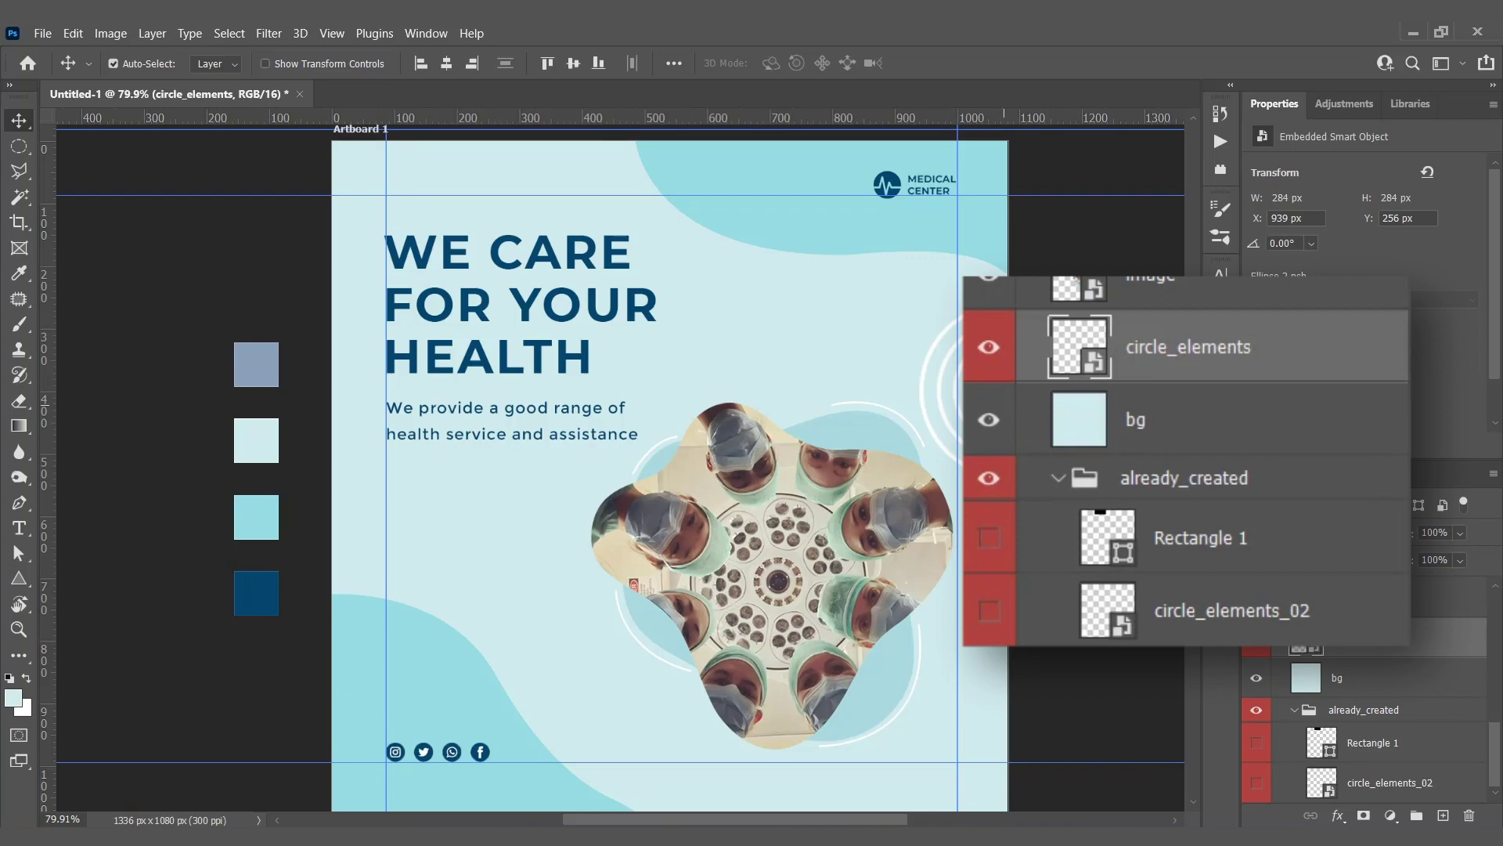
left_click_drag(1007, 397, 1011, 377)
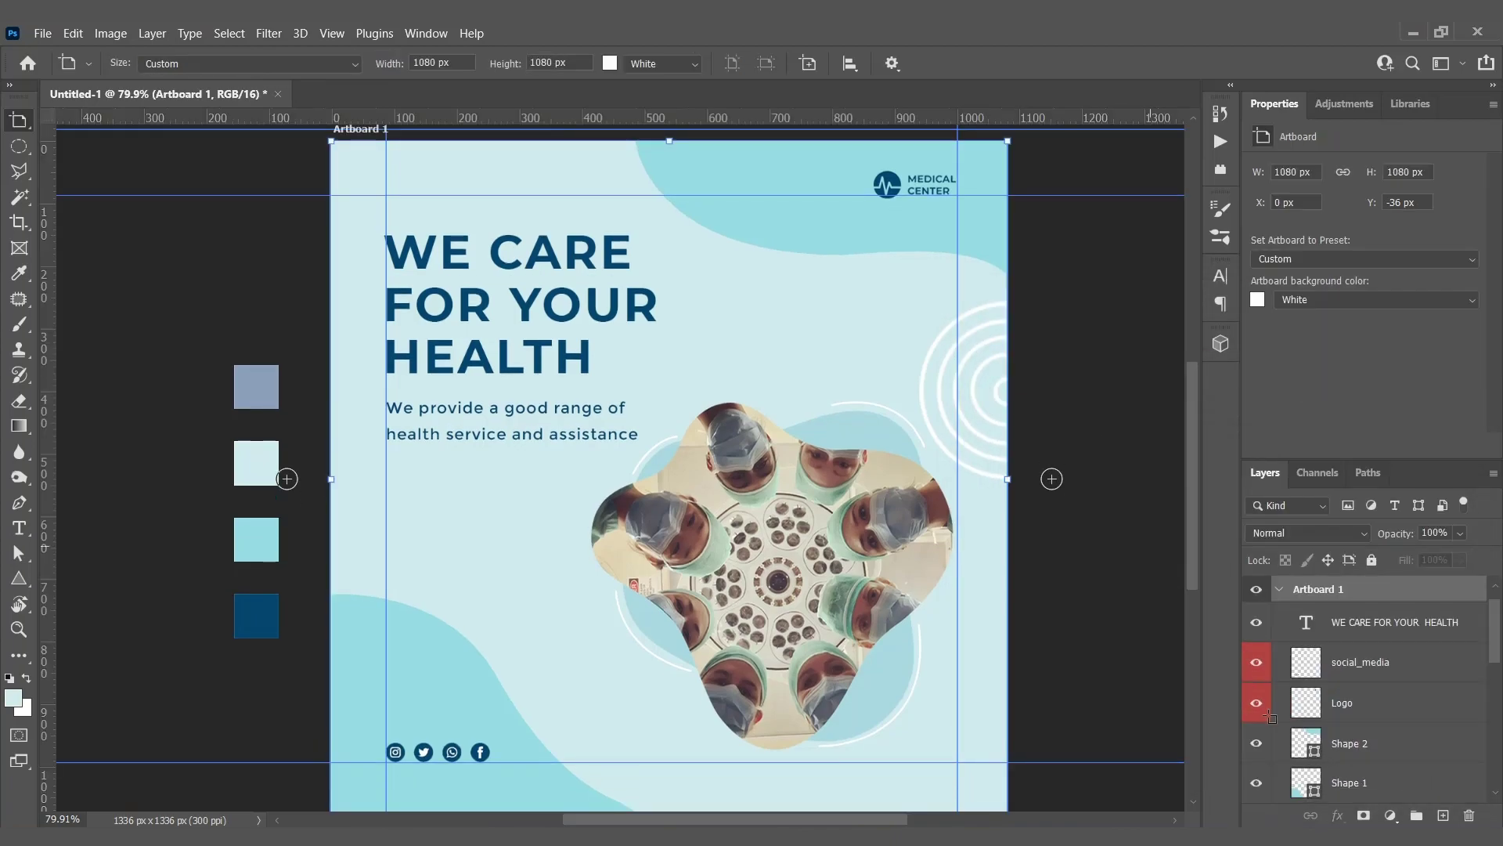
Scale the circle_elements rings down to 222 × 222 px and position them at X 970, Y 236 px on the artboard's right edge.
scroll(1366, 671, "down", 5)
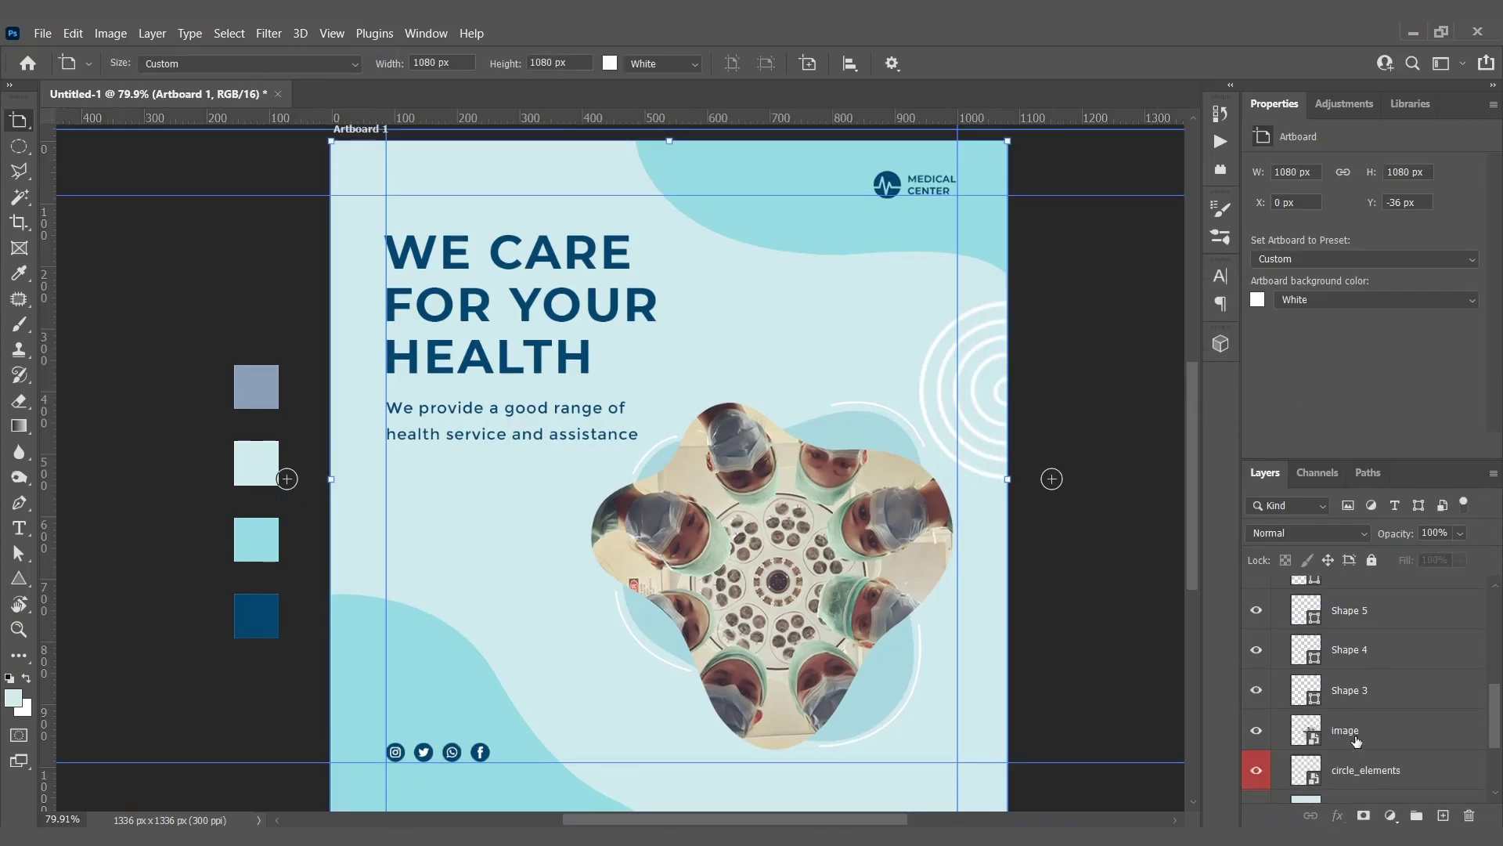
scroll(1359, 744, "down", 1)
left_click(1367, 673)
key("v")
key("ctrl+t")
left_click_drag(985, 395, 1010, 719)
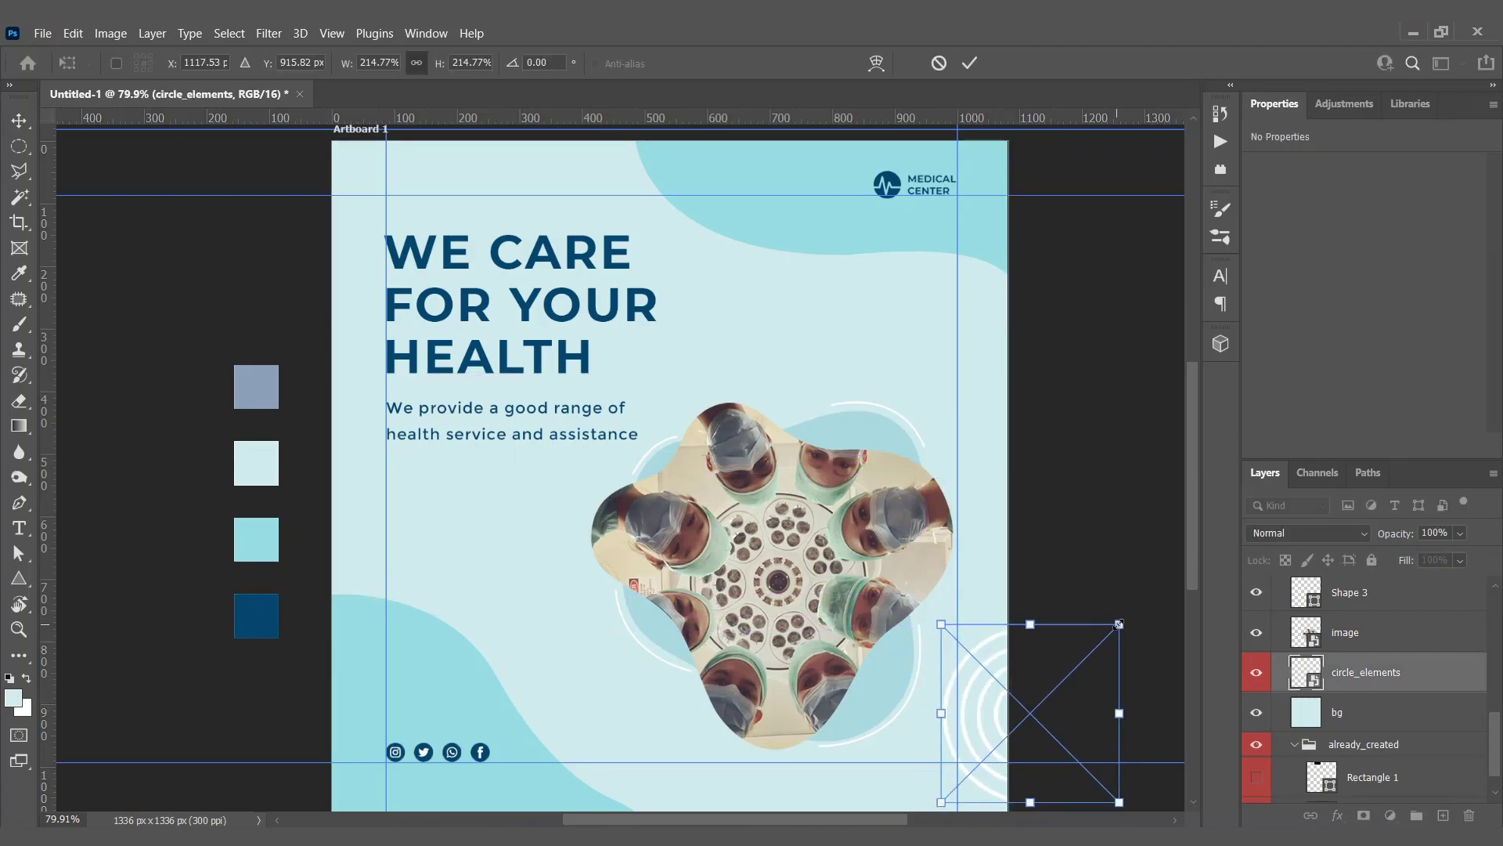
left_click_drag(1121, 624, 1100, 644)
left_click_drag(1092, 699, 1054, 347)
key("Return")
Duplicate the circle_elements rings and move the copy onto the lower-left wave at the artboard's left edge.
key("ctrl+j")
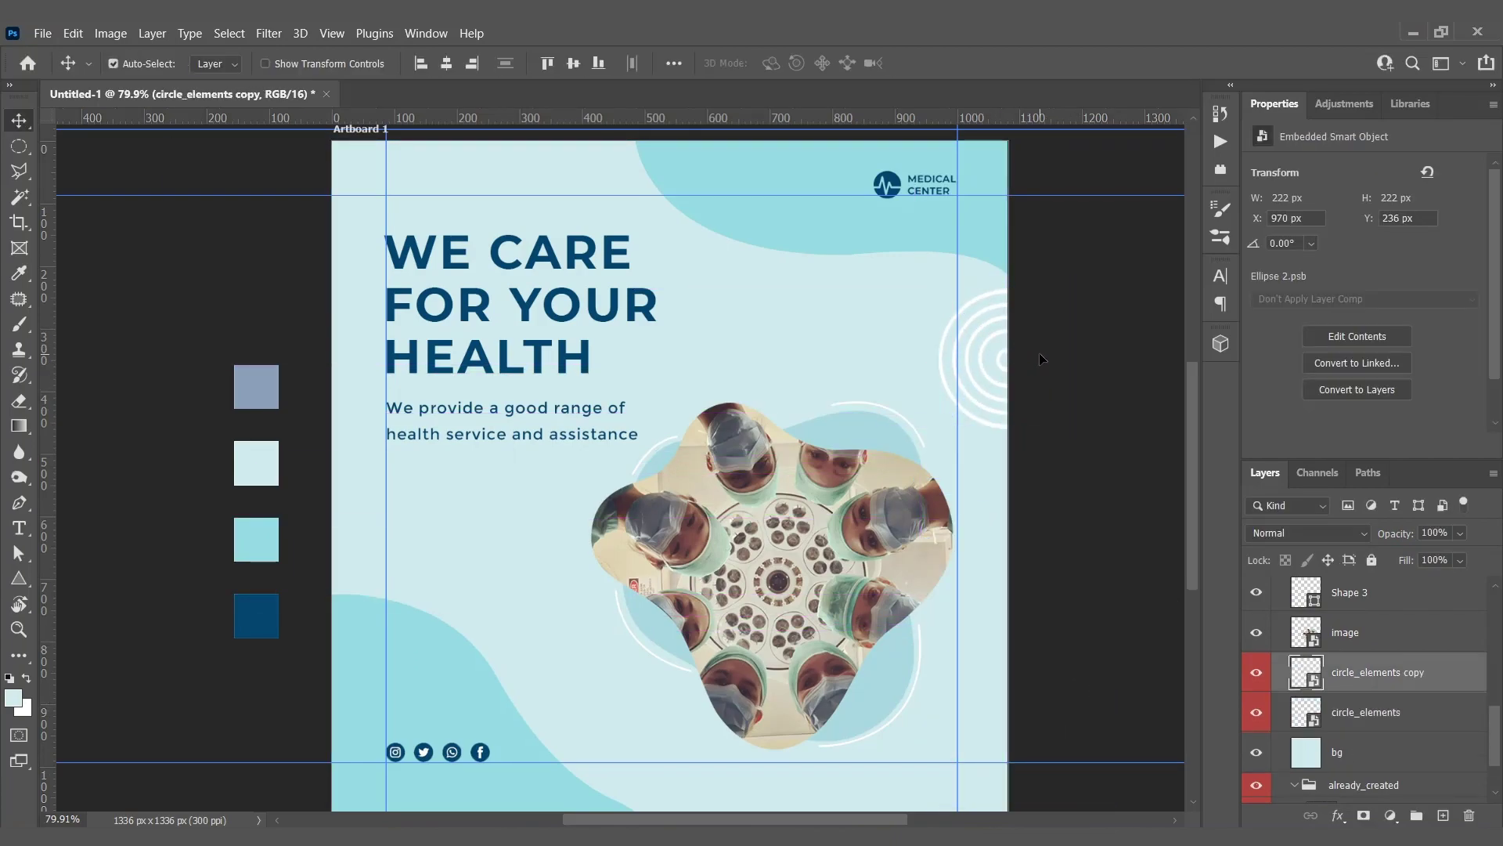
key("ctrl+t")
left_click_drag(999, 385, 317, 672)
key("Return")
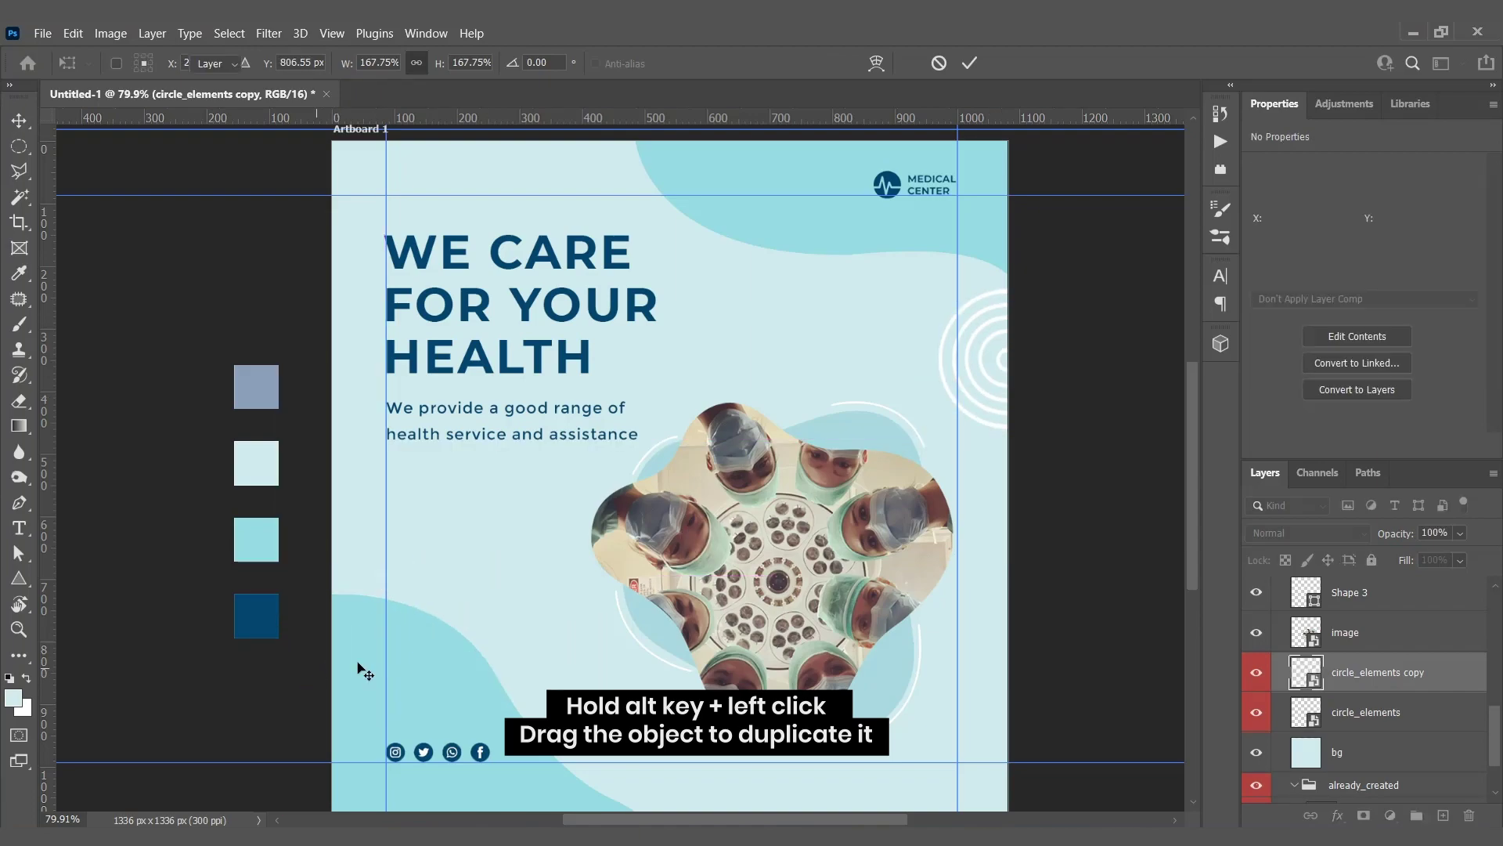
Move the rings copy directly above Shape 2 in the layer stack and scale it to 174 × 174 px at X -86, Y 760 px.
left_click_drag(1372, 677, 1381, 596)
key("ctrl+t")
left_click_drag(366, 638, 349, 671)
left_click_drag(401, 601, 395, 621)
key("Return")
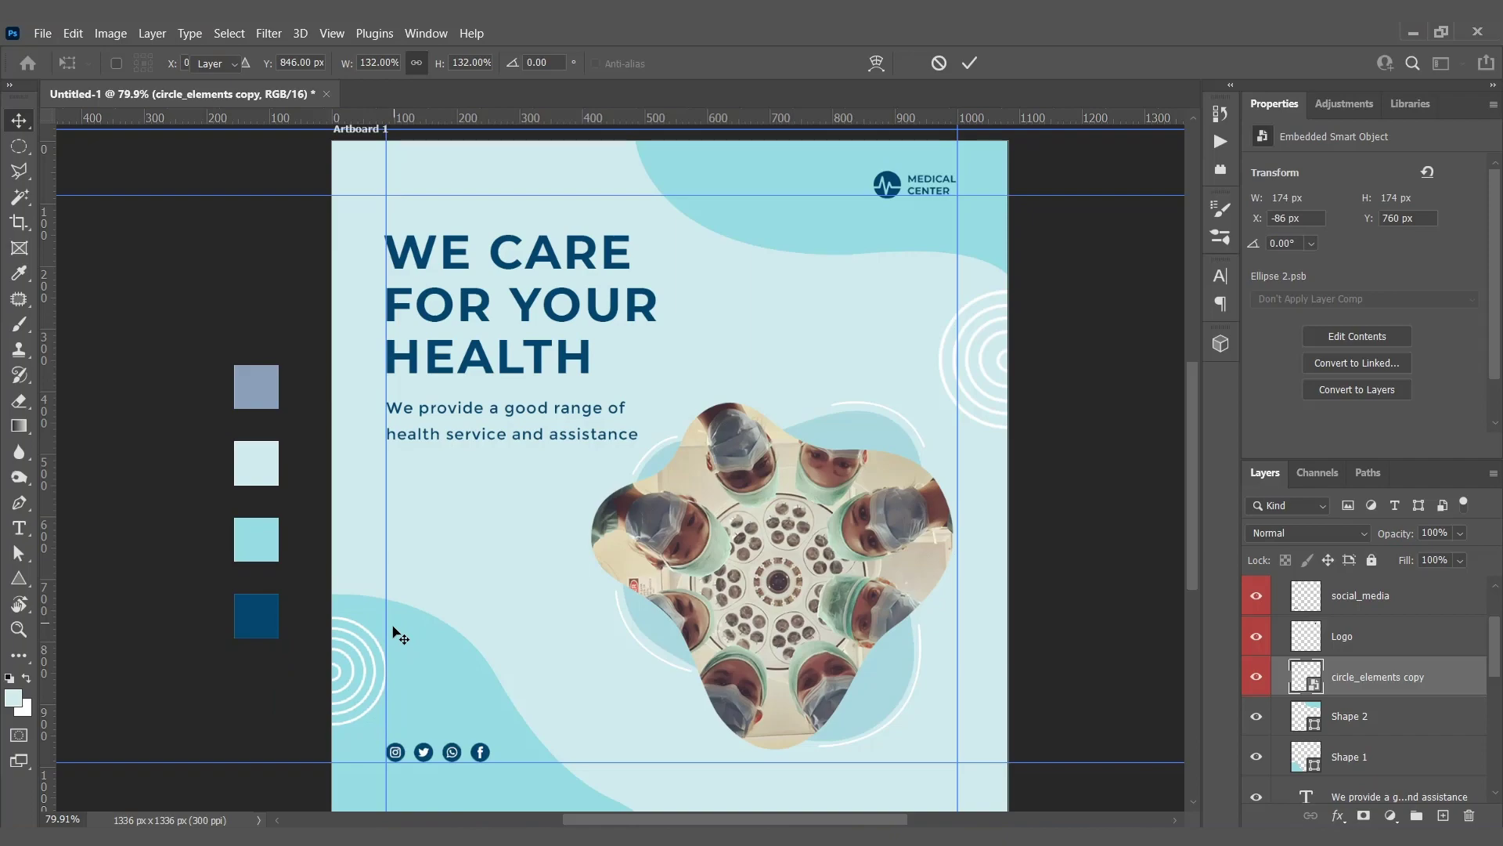
Shift the rings copy on the lower-left wave slightly inward to X -77 px.
key("ctrl+t")
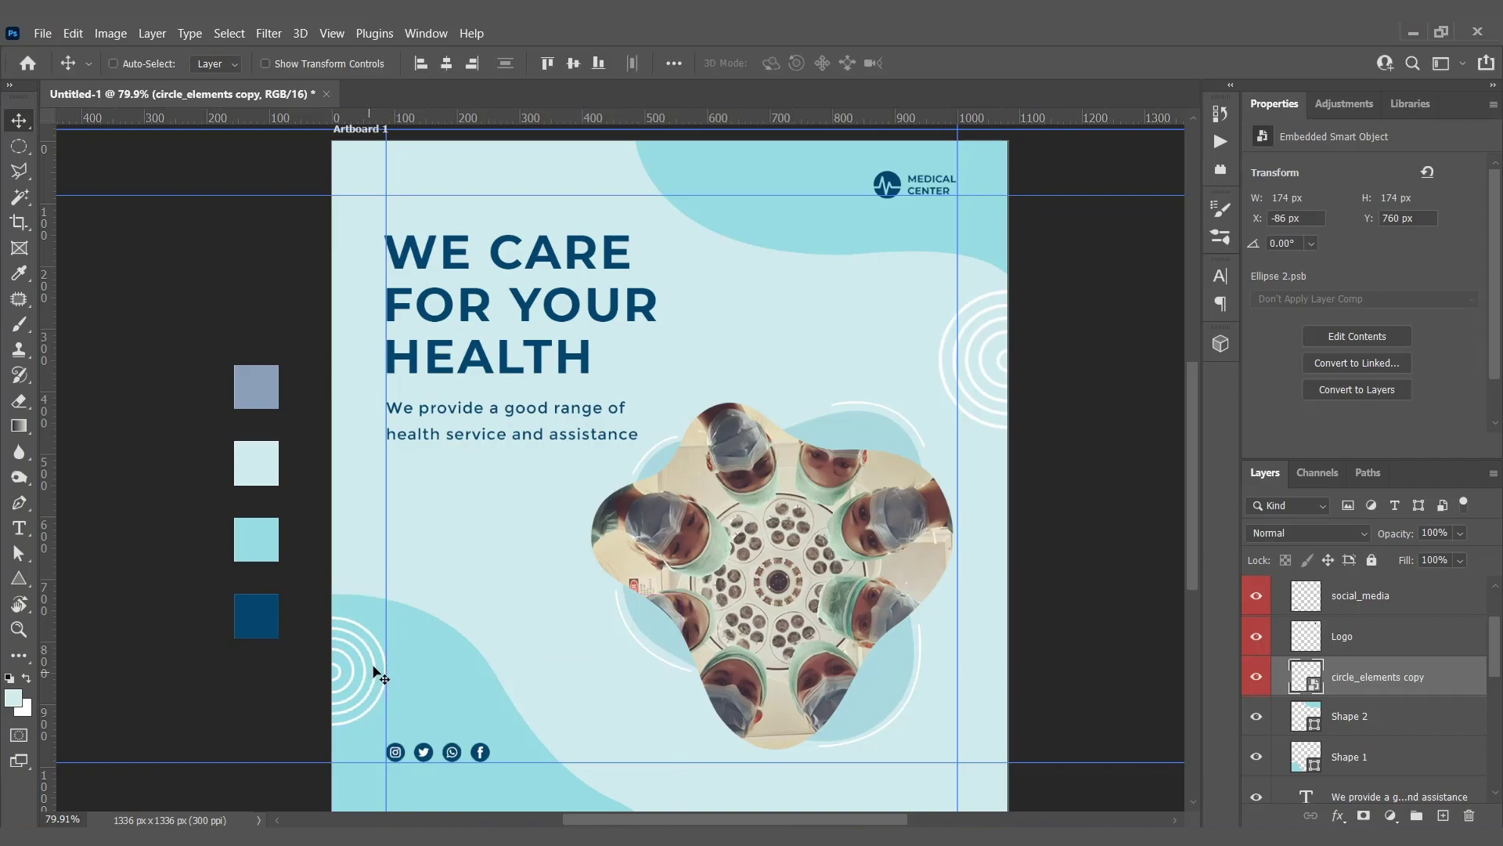
left_click_drag(374, 669, 381, 664)
key("Return")
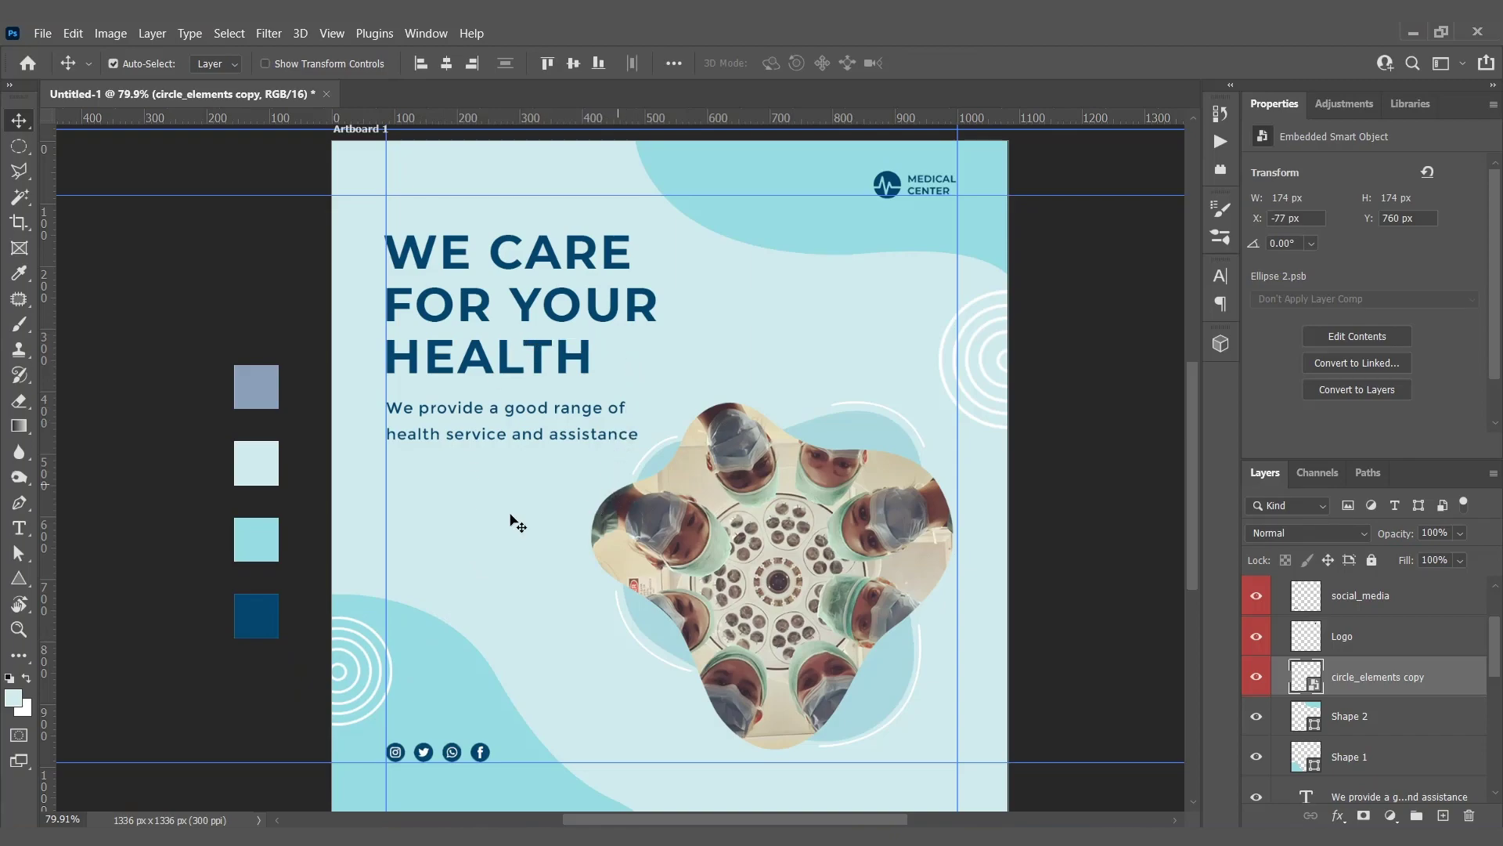
Draw a triangle about 33 × 28.5 px above the photo, with no stroke and a fill sampled from the grey-blue swatch.
left_click(14, 586)
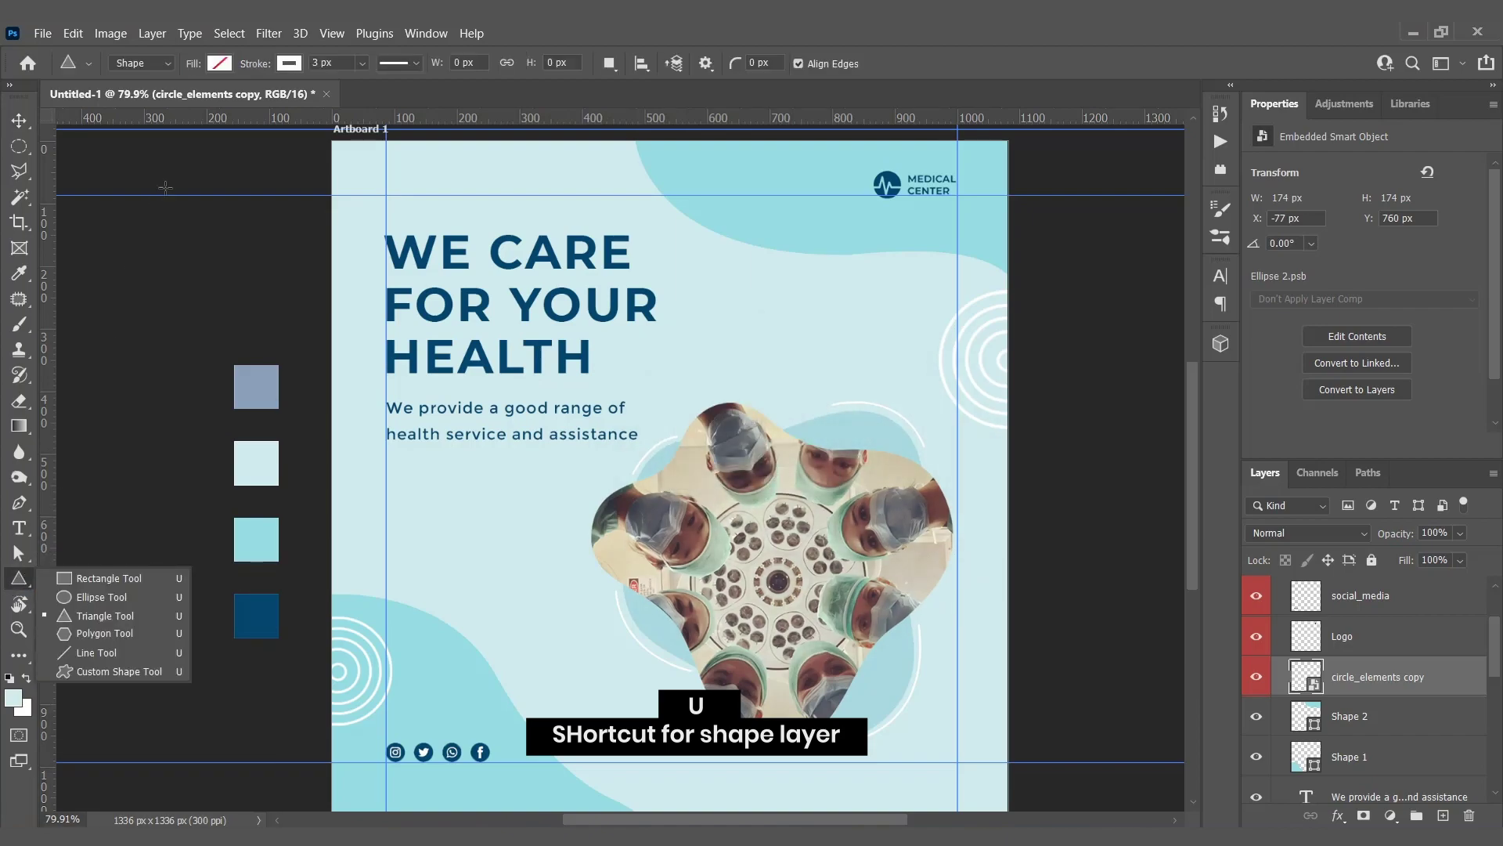
left_click(291, 63)
left_click(186, 102)
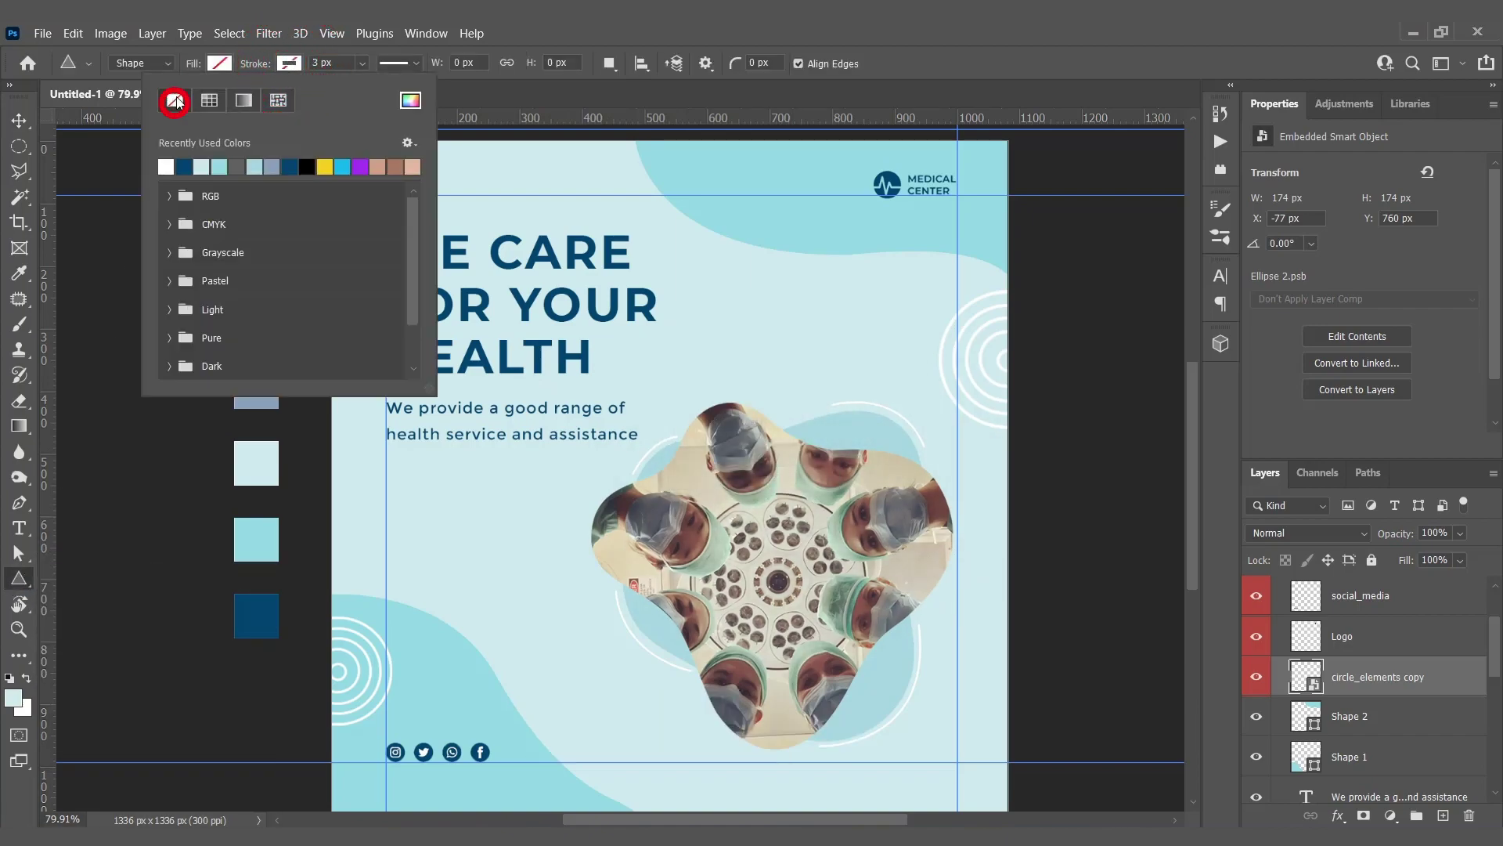
left_click(219, 63)
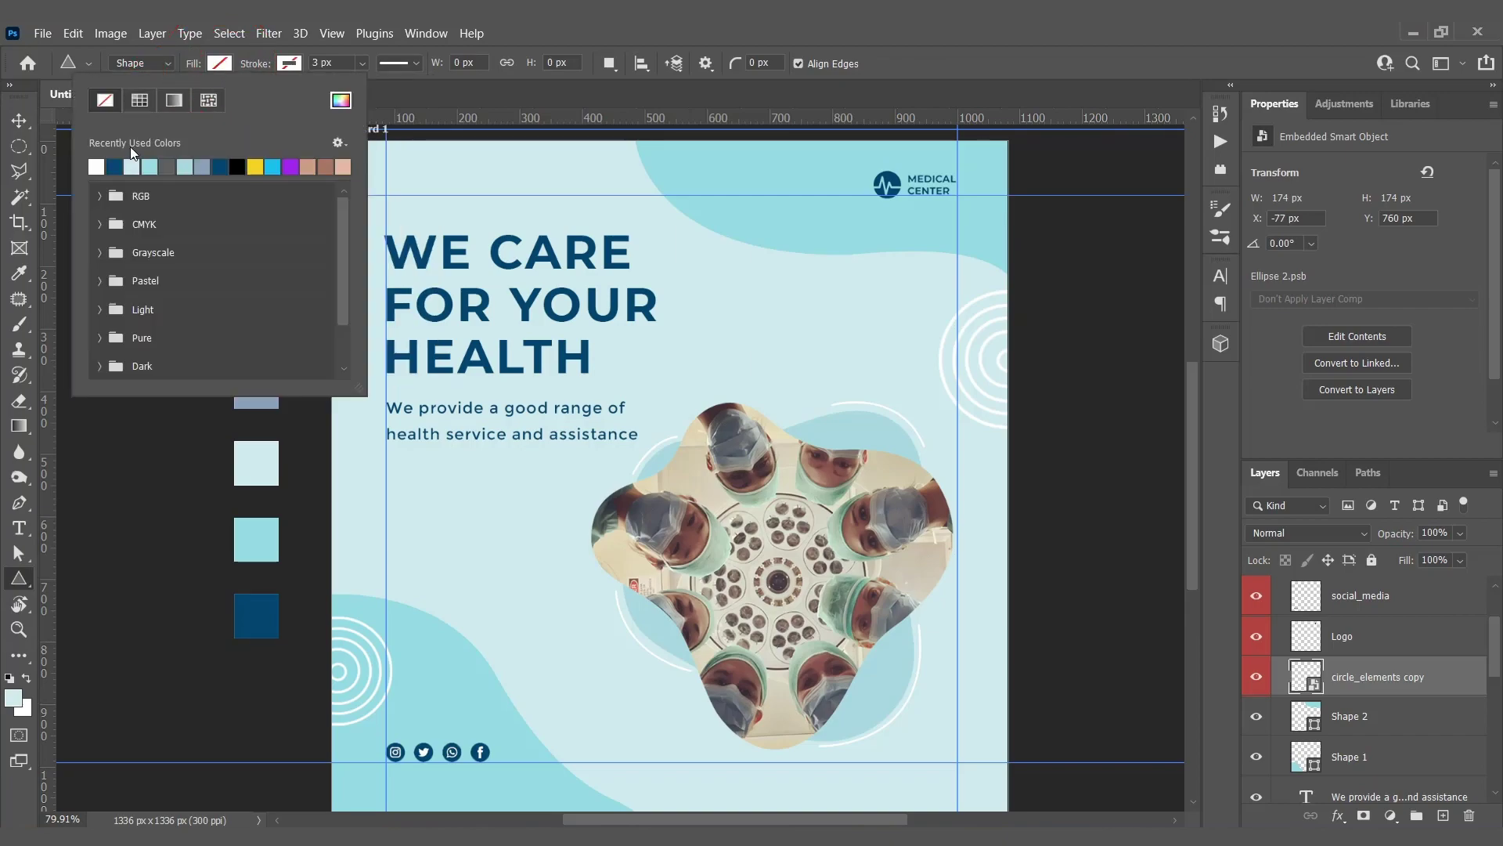
left_click(340, 101)
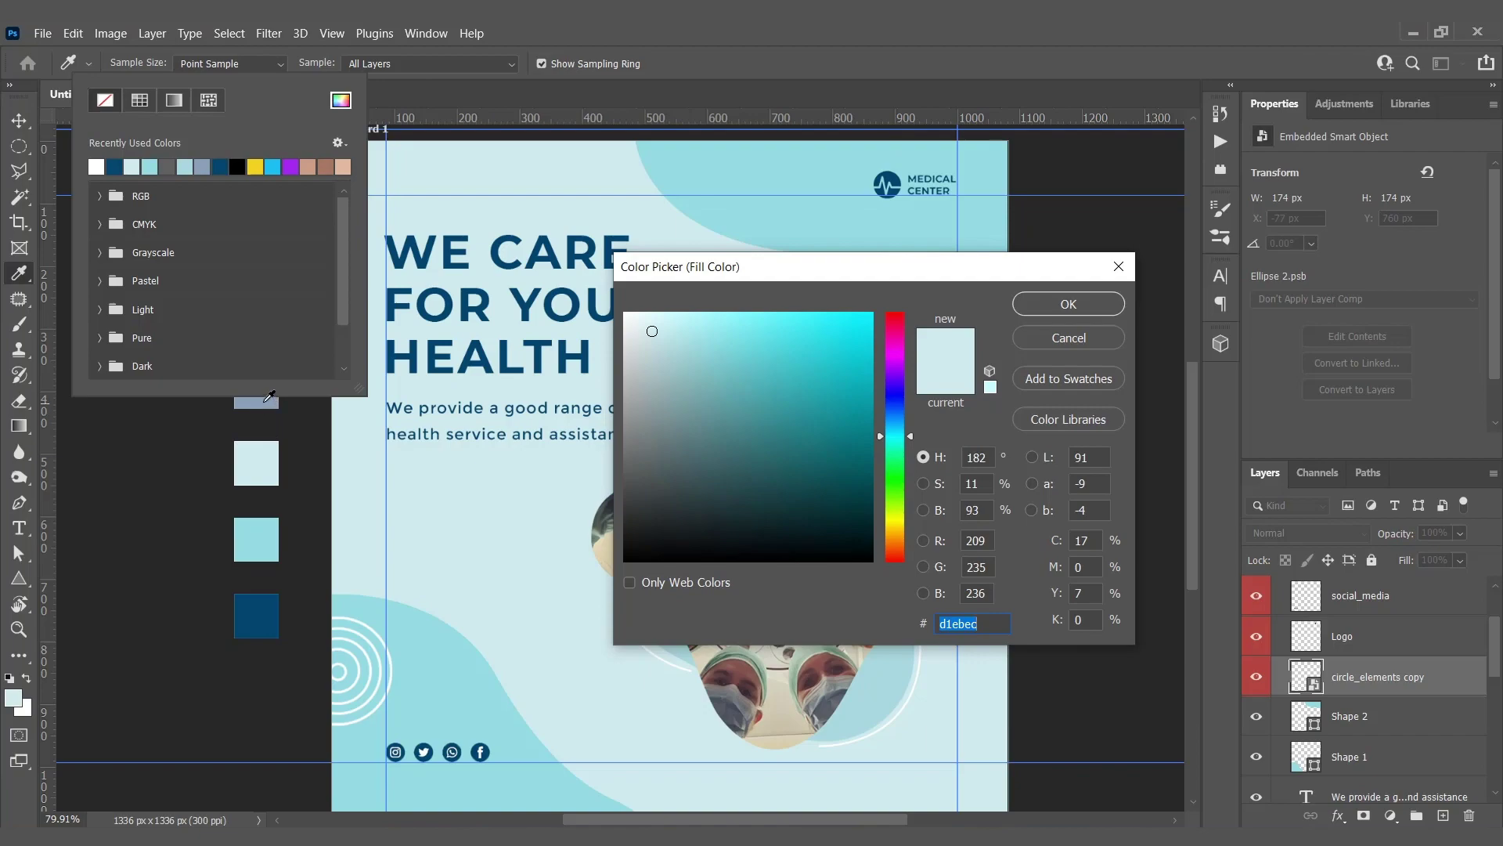
left_click(266, 400)
key("Return")
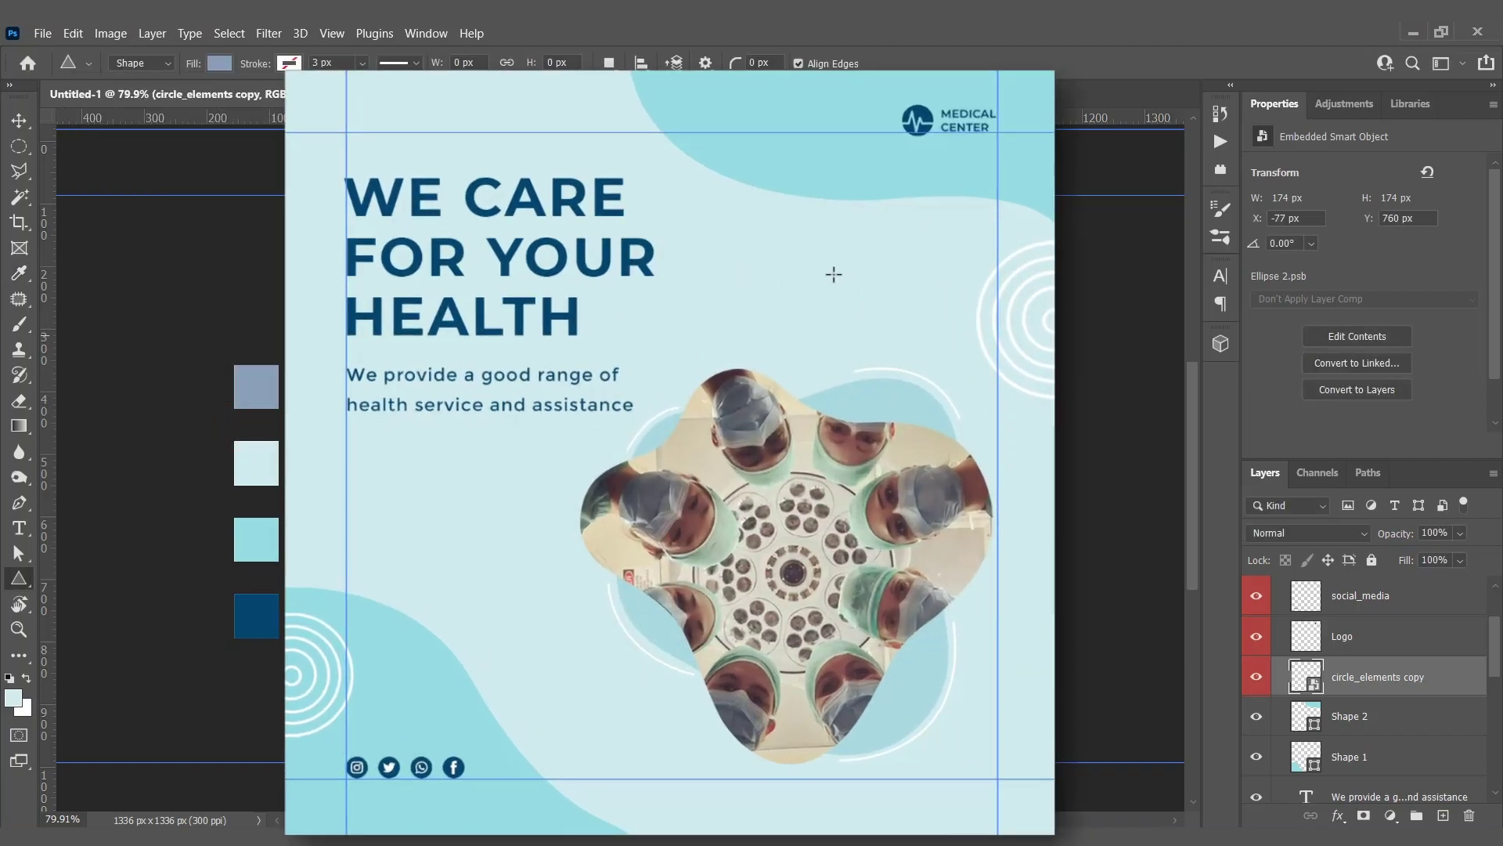
left_click_drag(828, 268, 855, 297)
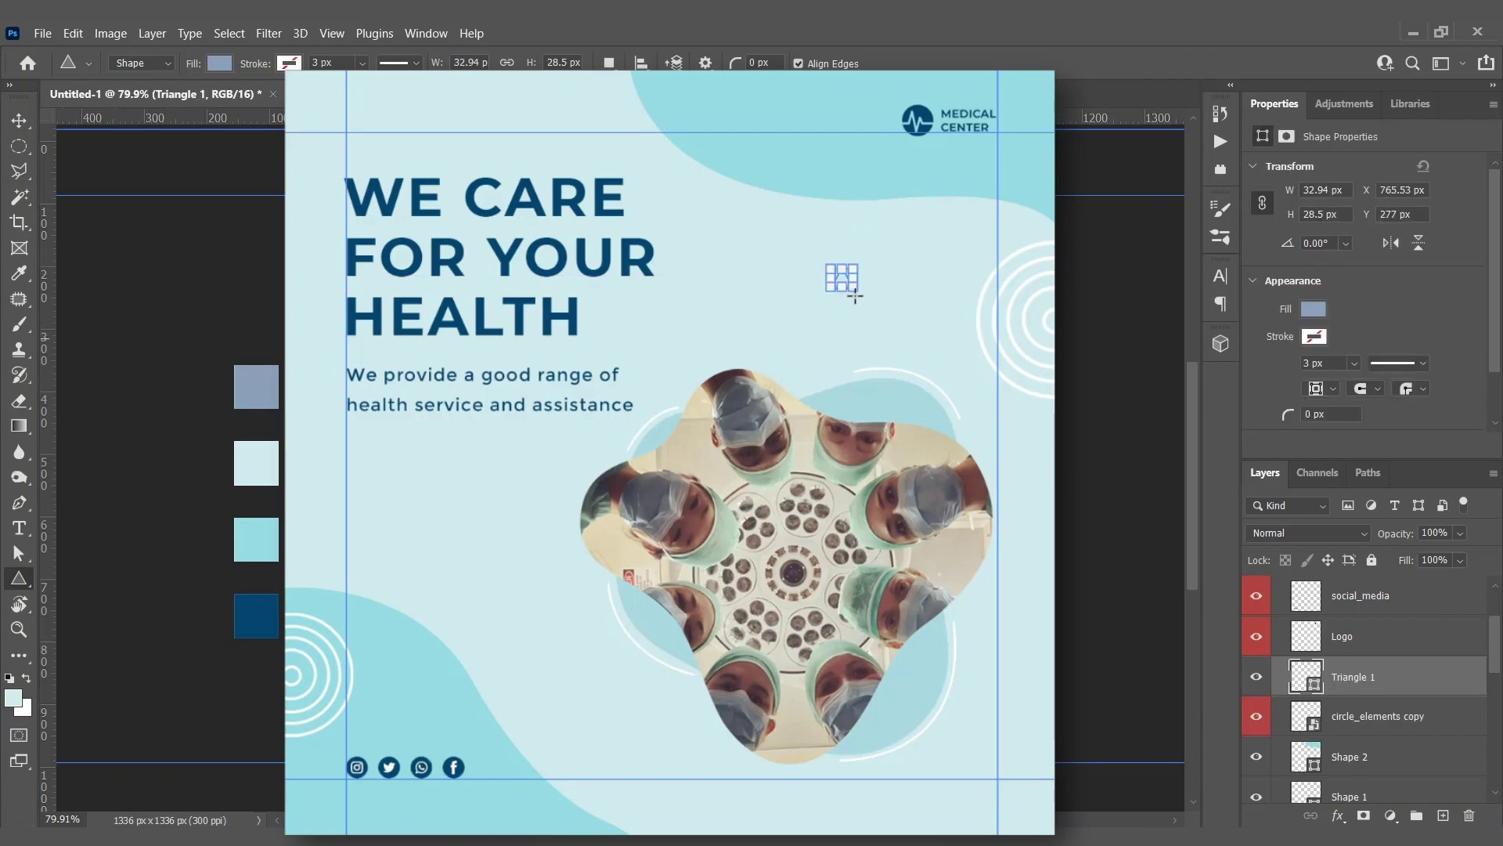
key("v")
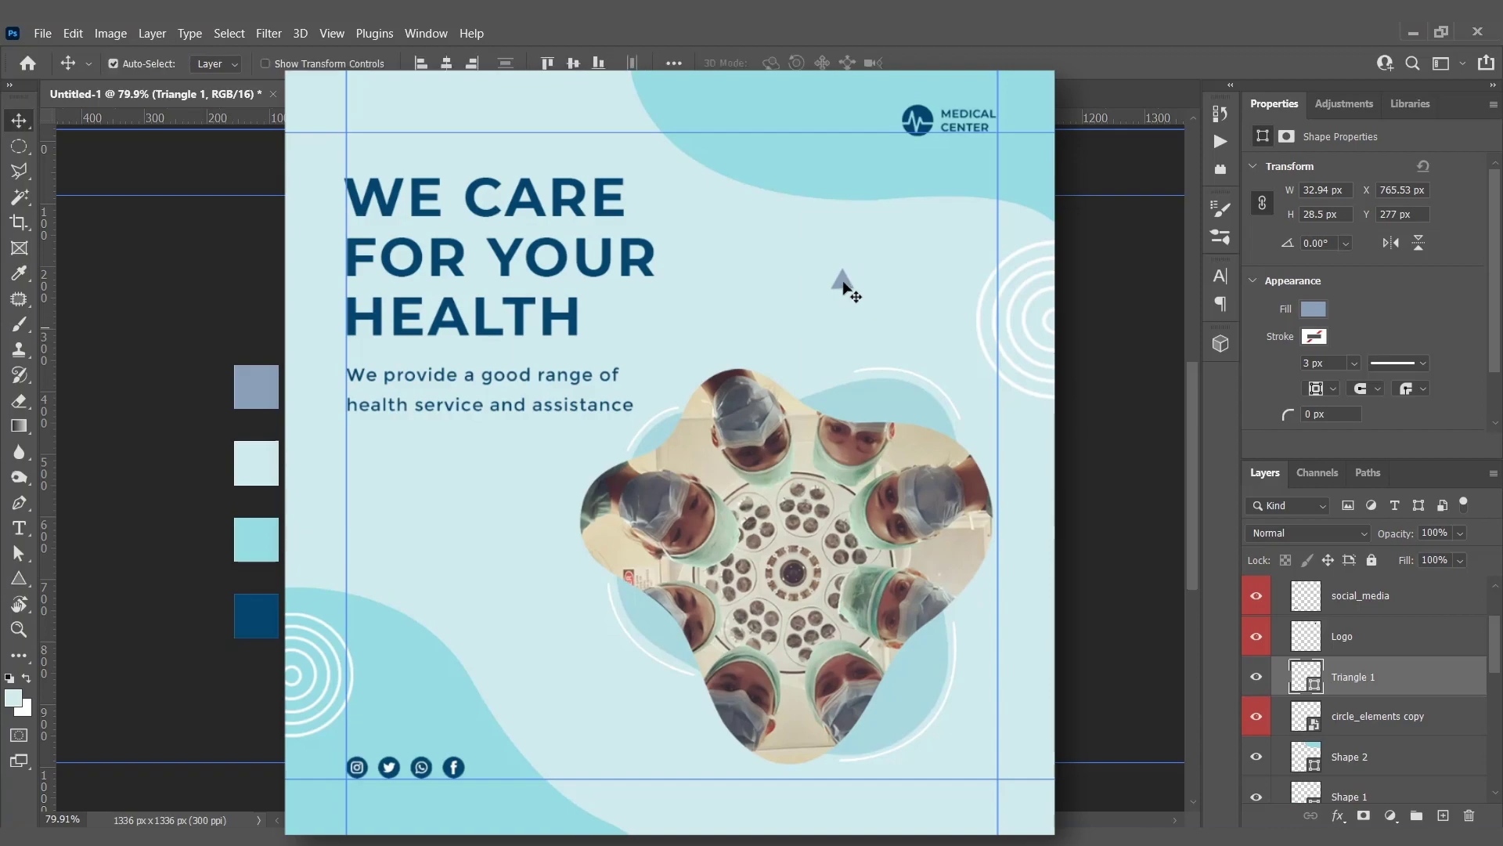
Rotate the triangle 11.33° and place a duplicate of it in the empty area beside the photo's left edge.
left_click_drag(842, 279, 521, 562)
key("ctrl+t")
key("Return")
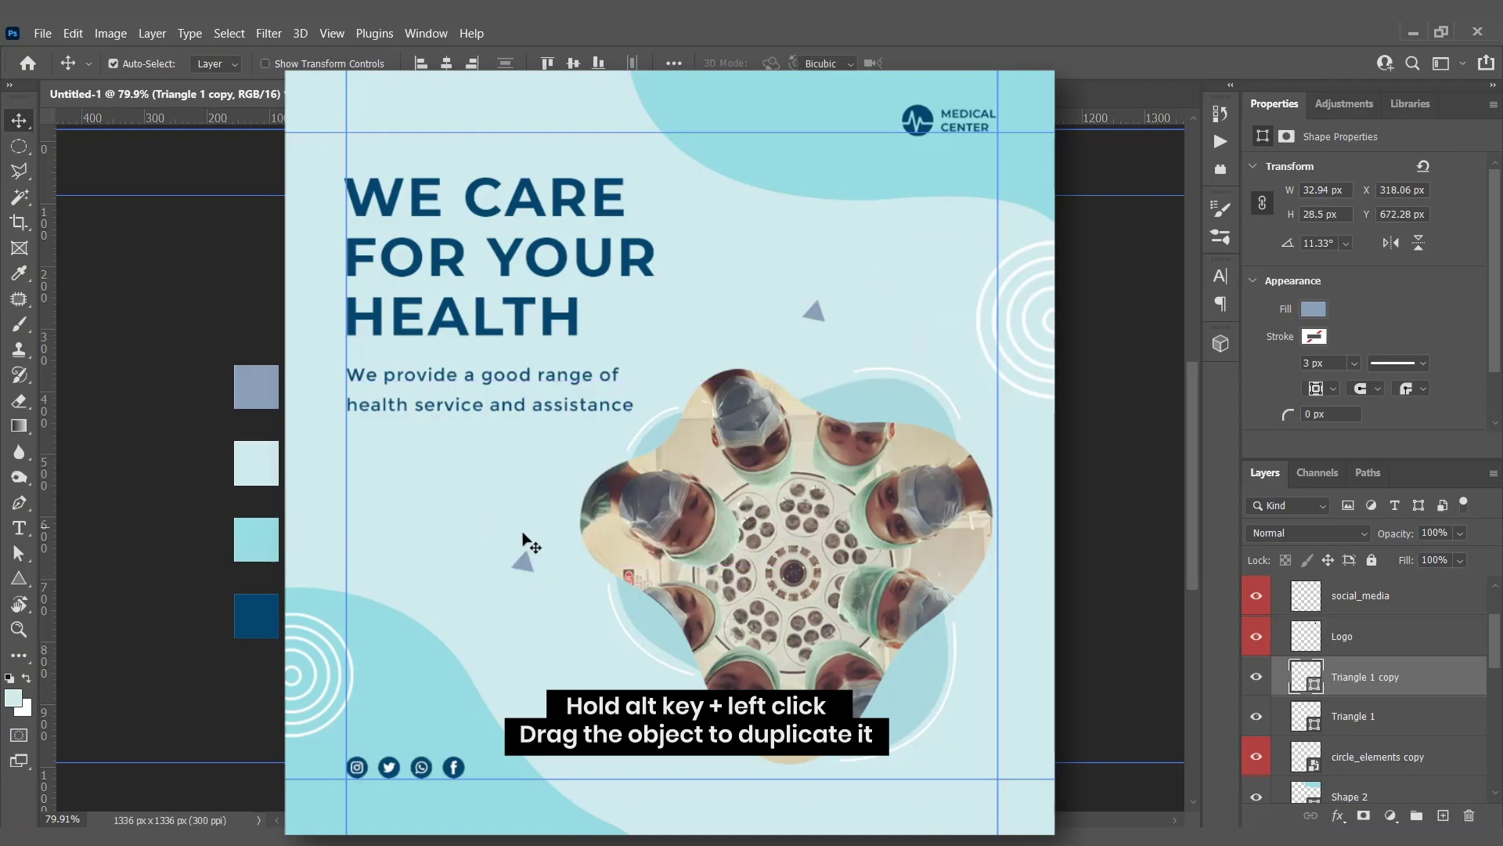
Rotate the triangle copy beside the photo to -82.83° and enlarge it to 49.66 × 42.97 px.
key("ctrl+t")
left_click_drag(495, 530, 474, 592)
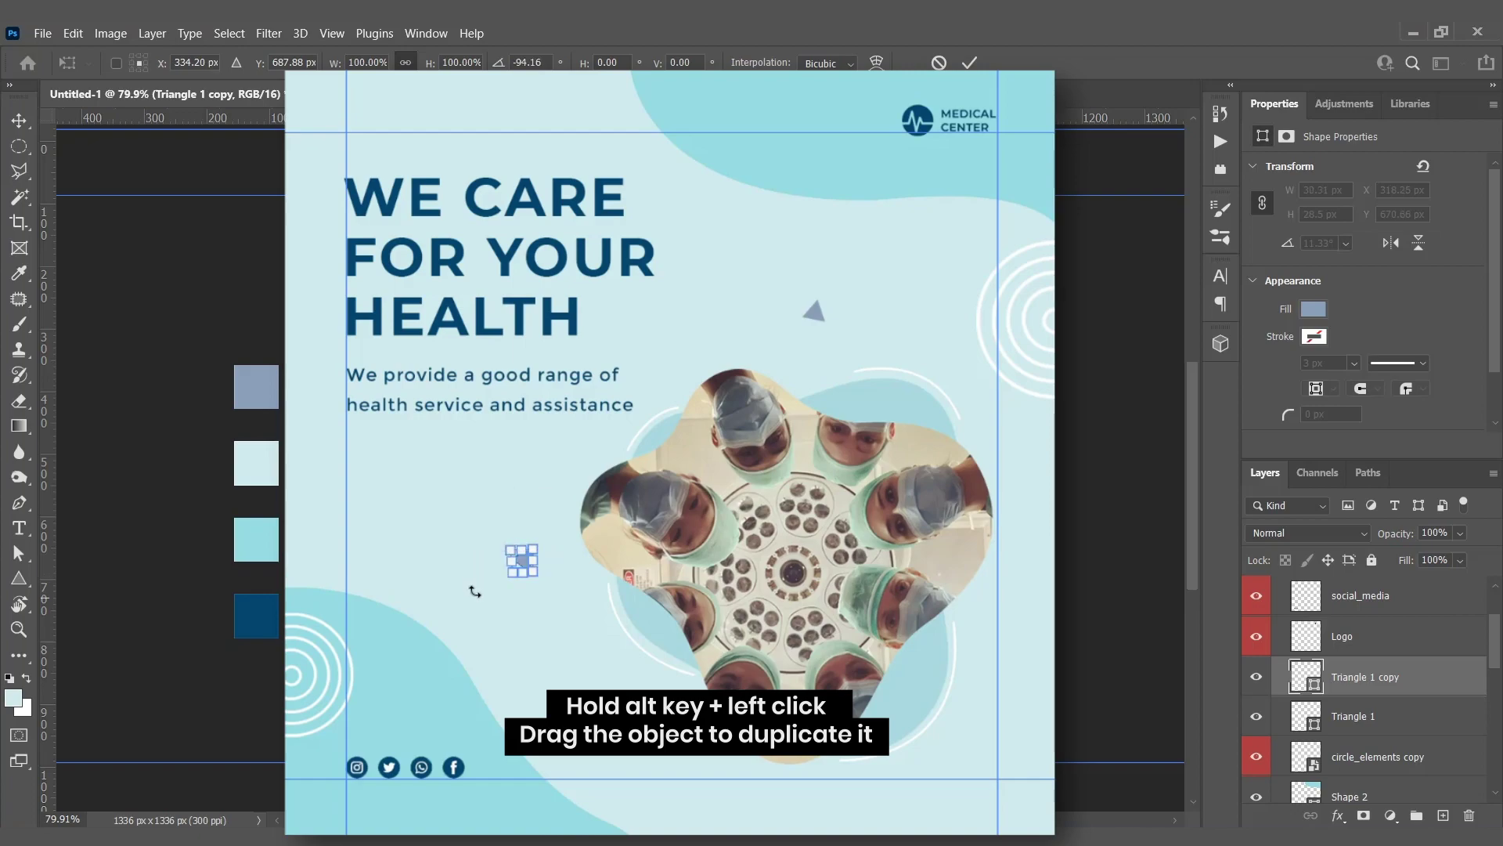
left_click_drag(535, 574, 509, 554)
key("Return")
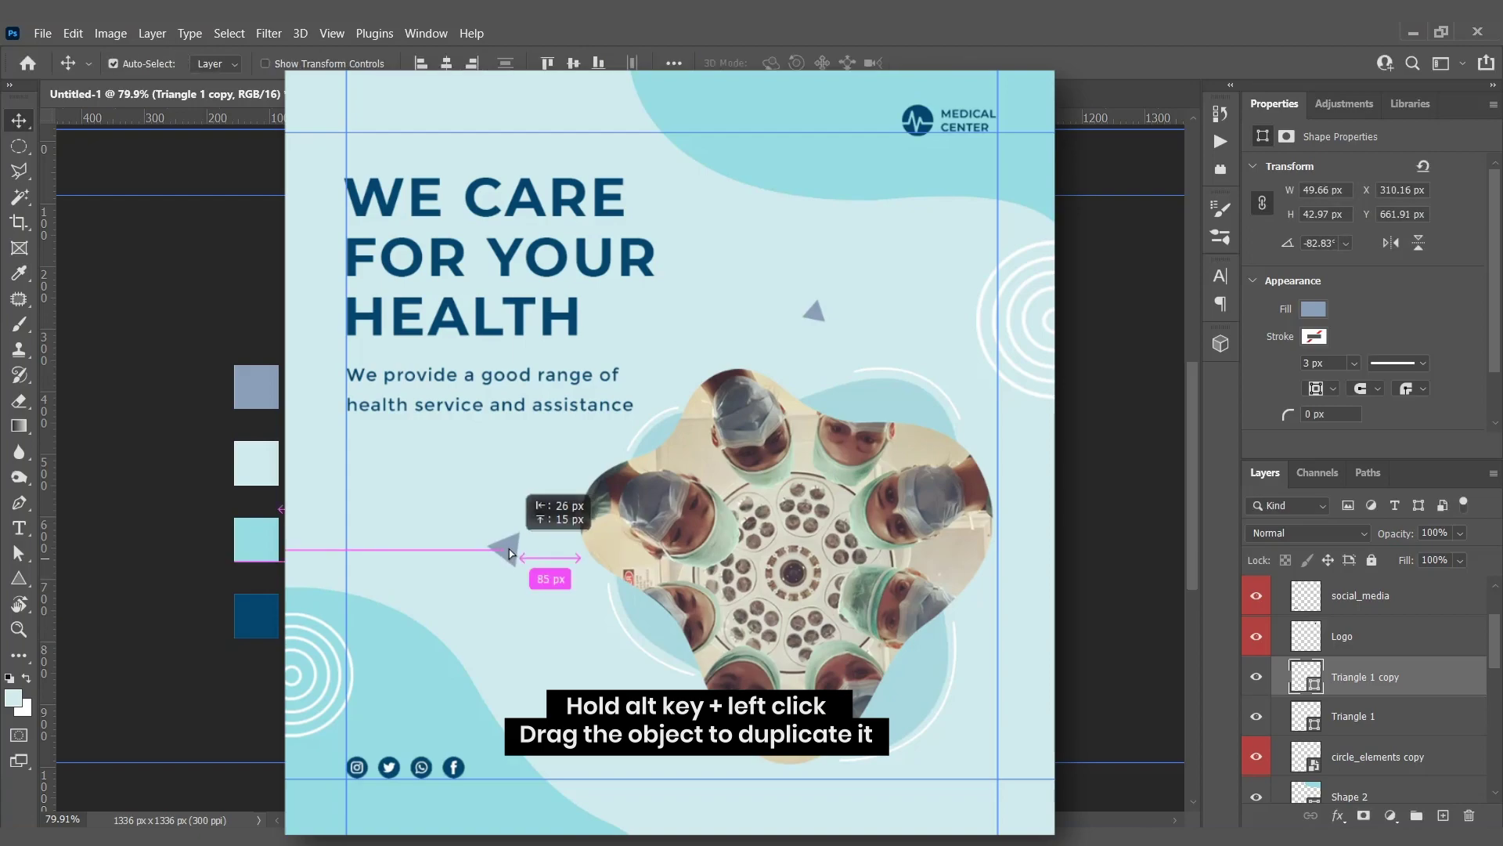
Duplicate the small triangle above the photo to the photo's lower left, then rotate and enlarge the copy.
left_click_drag(813, 316, 629, 760)
key("ctrl+t")
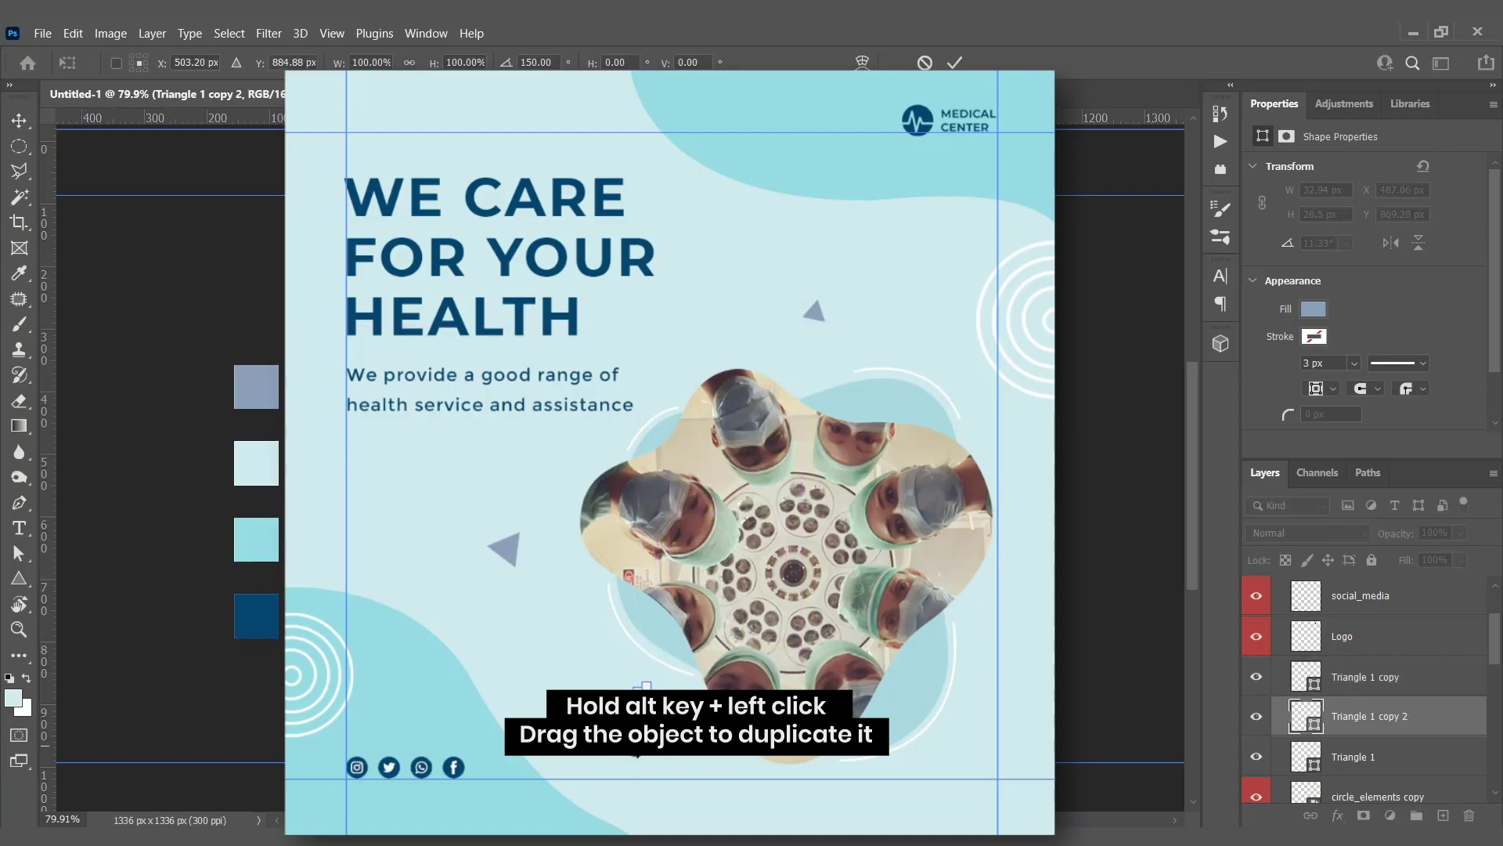
key("Return")
Add two more rotated triangle copies, one below the photo and one at the artboard's right edge turned to -26.91°.
left_click_drag(644, 705, 855, 793)
left_click_drag(508, 556, 1050, 514)
key("ctrl+t")
key("Return")
key("ctrl+t")
key("Return")
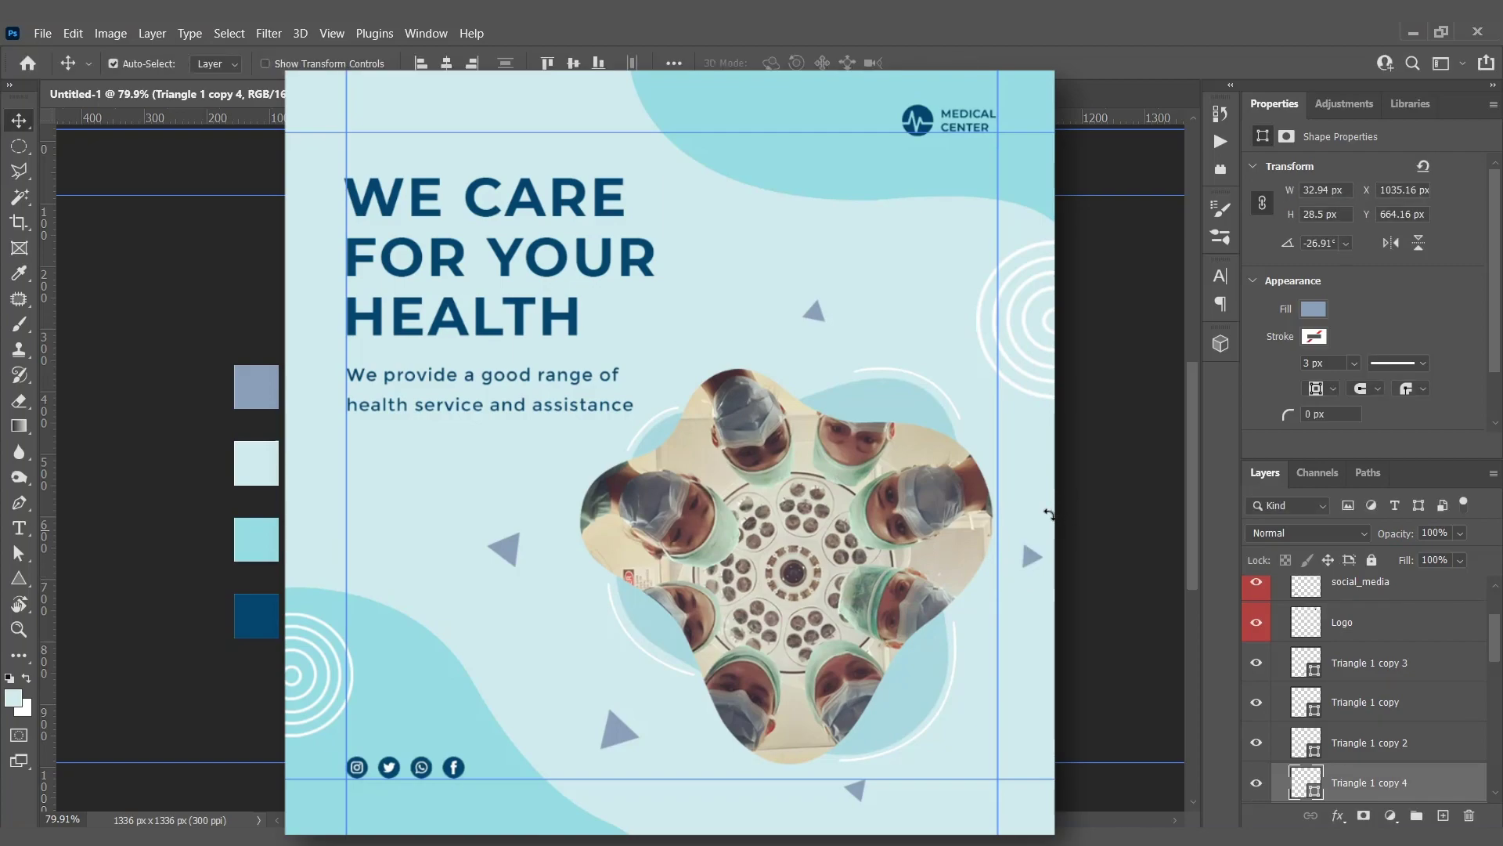
Add the text "24x7 SERVICE" below the paragraph in Montserrat and set its style to Bold.
key("t")
left_click(375, 490)
type("24x")
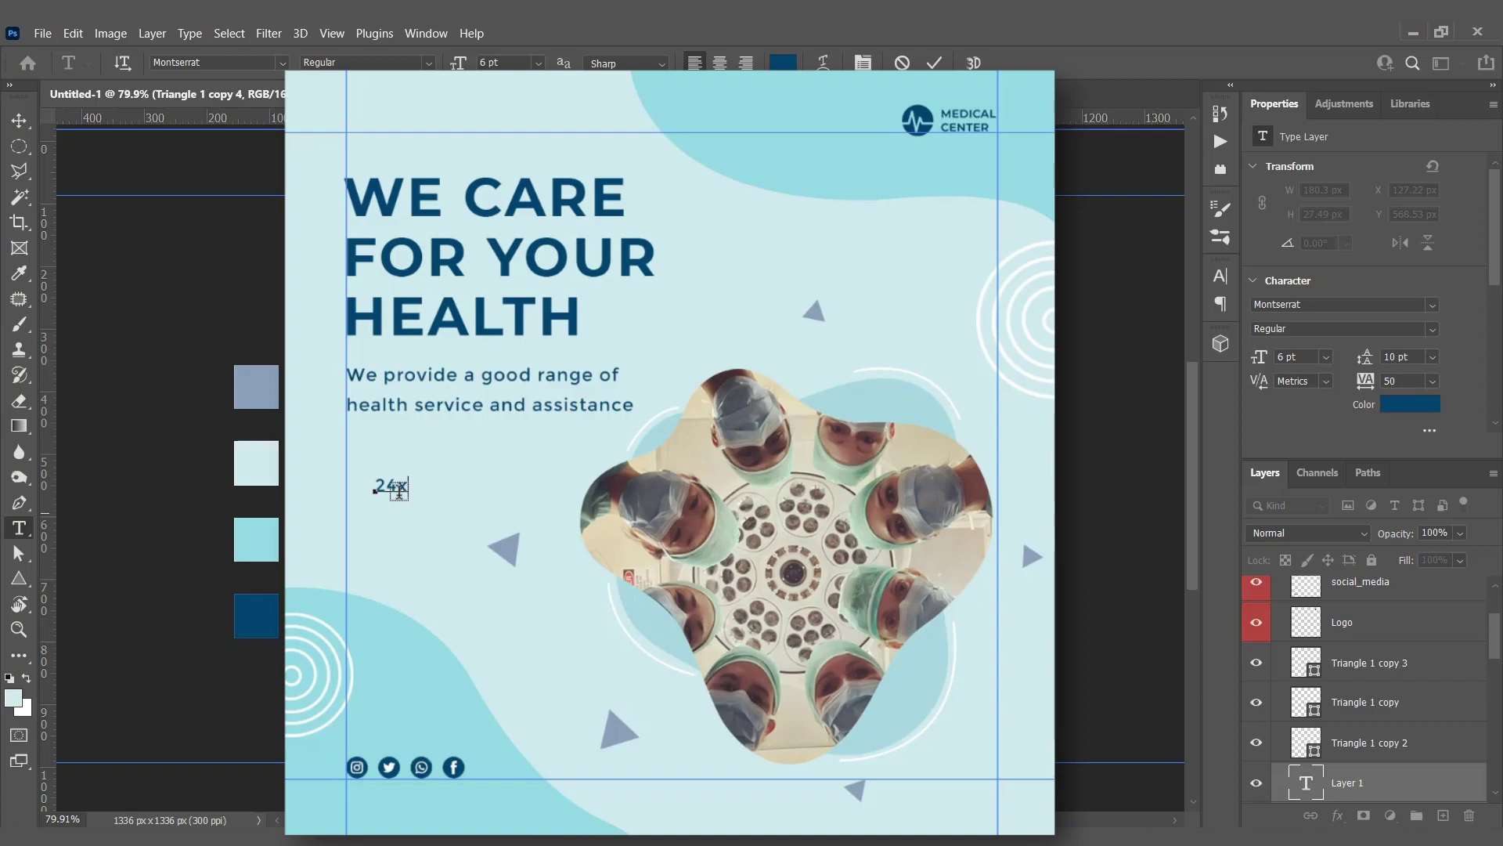
type("7 SERVICE")
key("ctrl+a")
left_click(1432, 329)
left_click(1312, 536)
Move the 24x7 SERVICE text to the left margin guide at about X 88, Y 581 px.
left_click(18, 120)
left_click_drag(475, 502, 446, 510)
scroll(1305, 748, "down", 1)
Draw a 261 × 74 px rectangle with a 200 px corner radius over the 24x7 SERVICE text and stack it beneath the text layer.
right_click(19, 579)
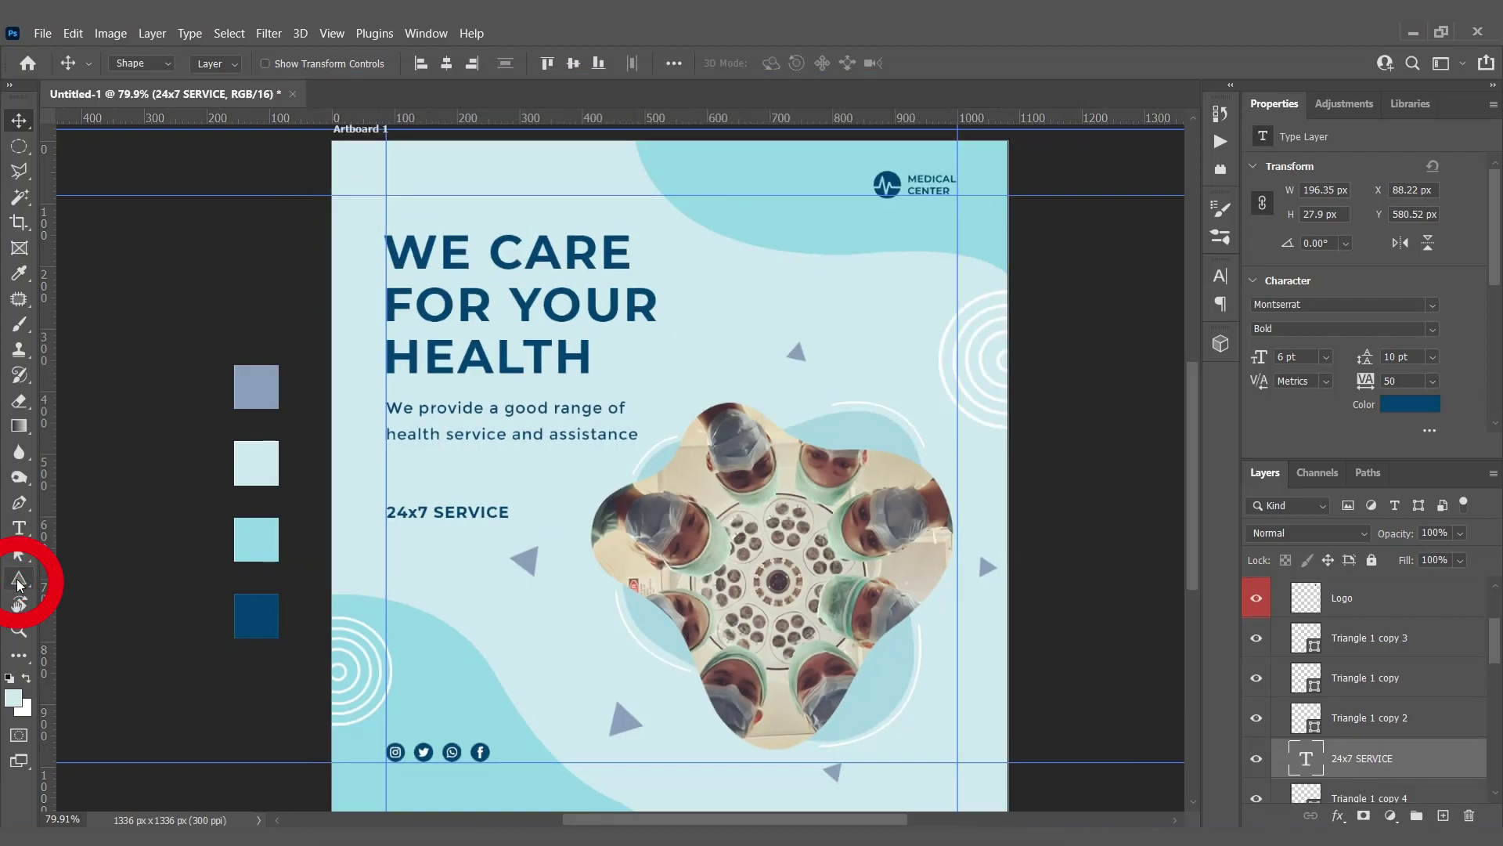
left_click(76, 578)
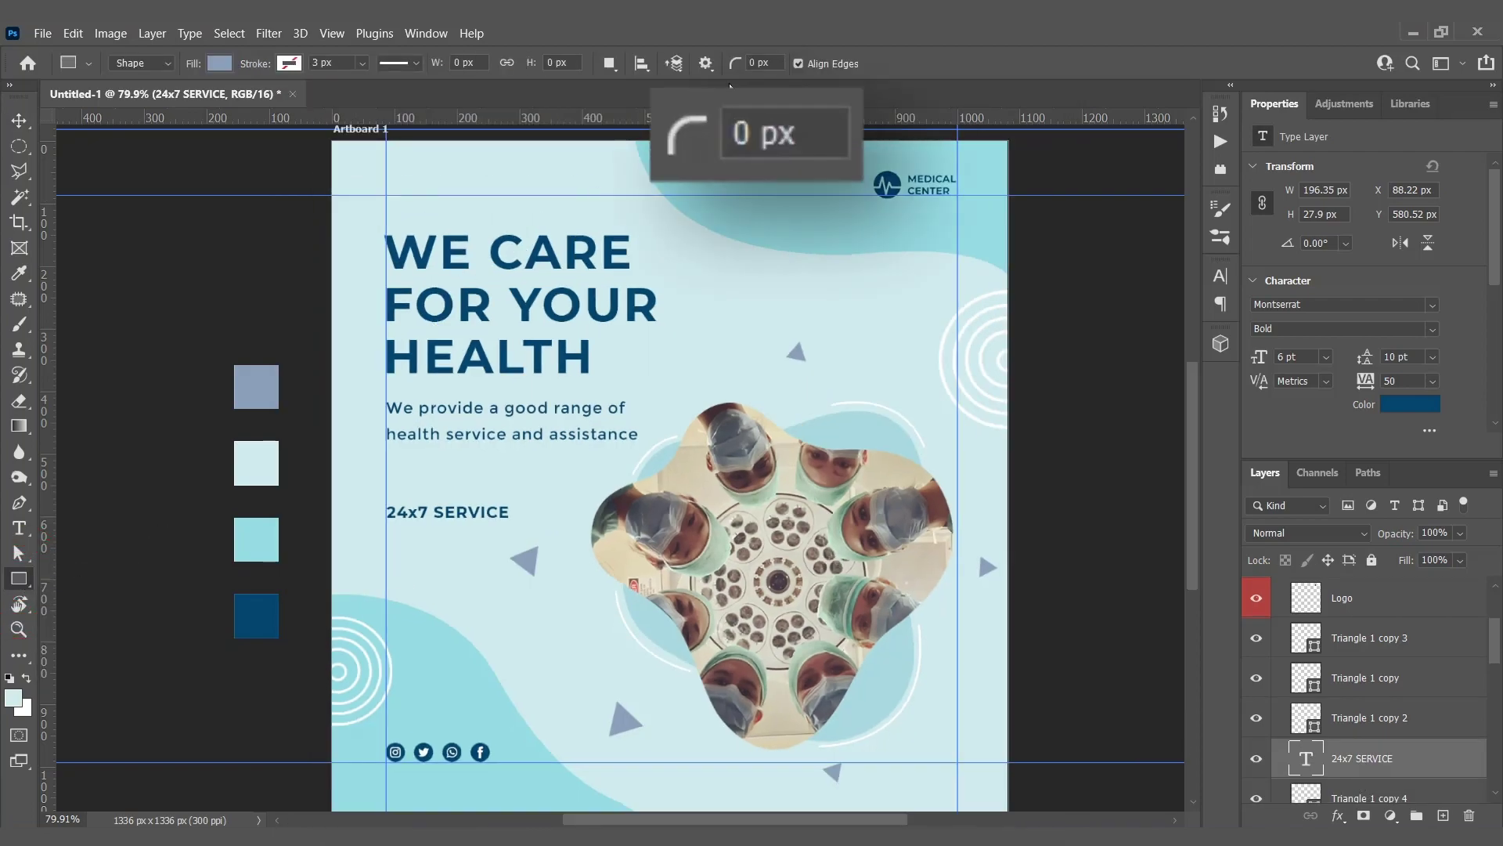
left_click(745, 62)
left_click(737, 65)
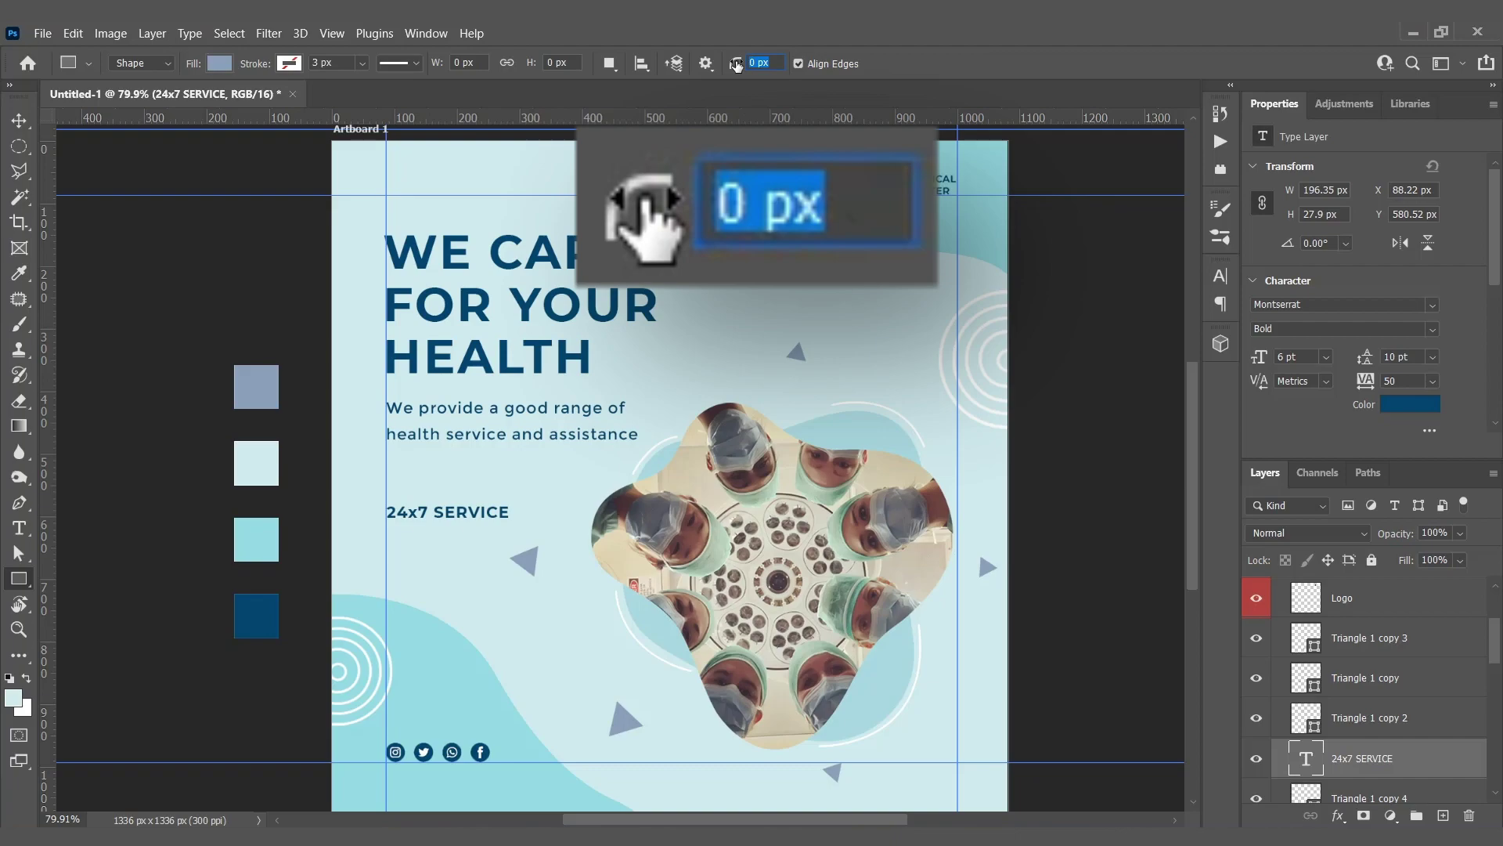
type("200")
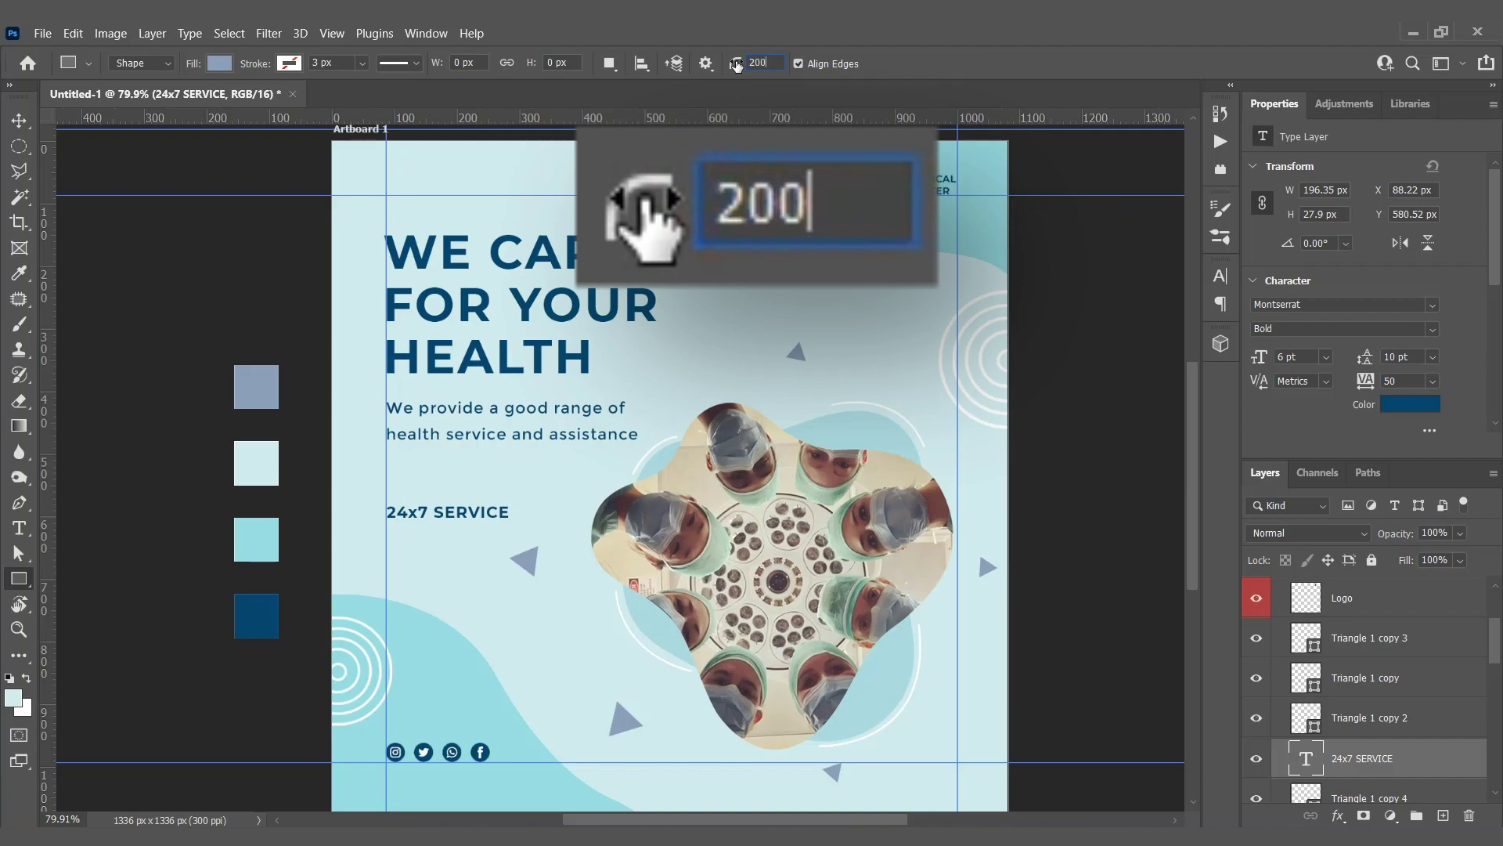
key("Return")
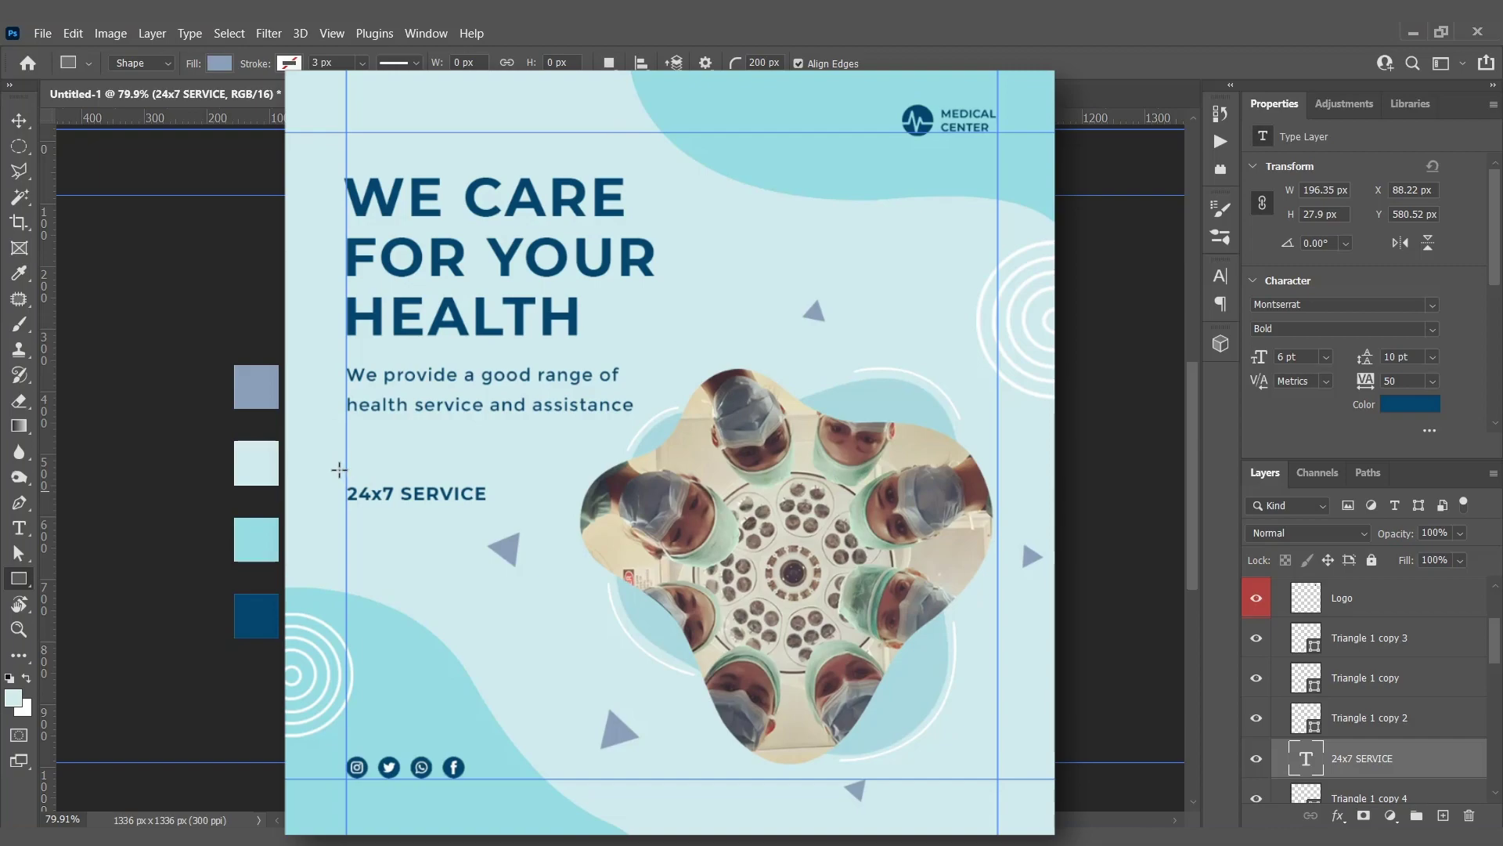
left_click_drag(339, 470, 532, 521)
key("v")
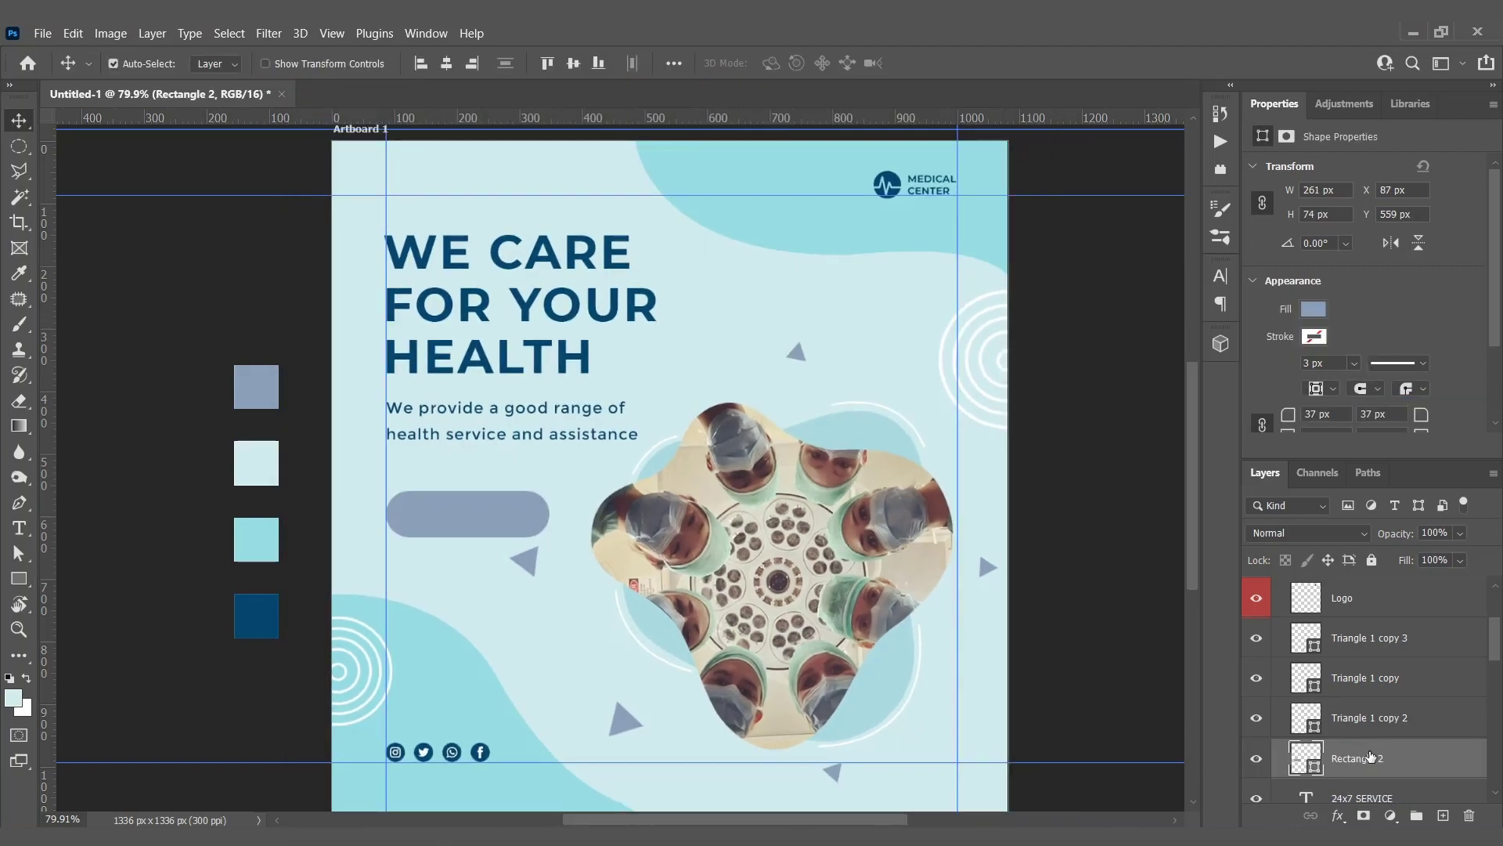
scroll(1370, 756, "down", 1)
left_click_drag(1371, 754, 1366, 711)
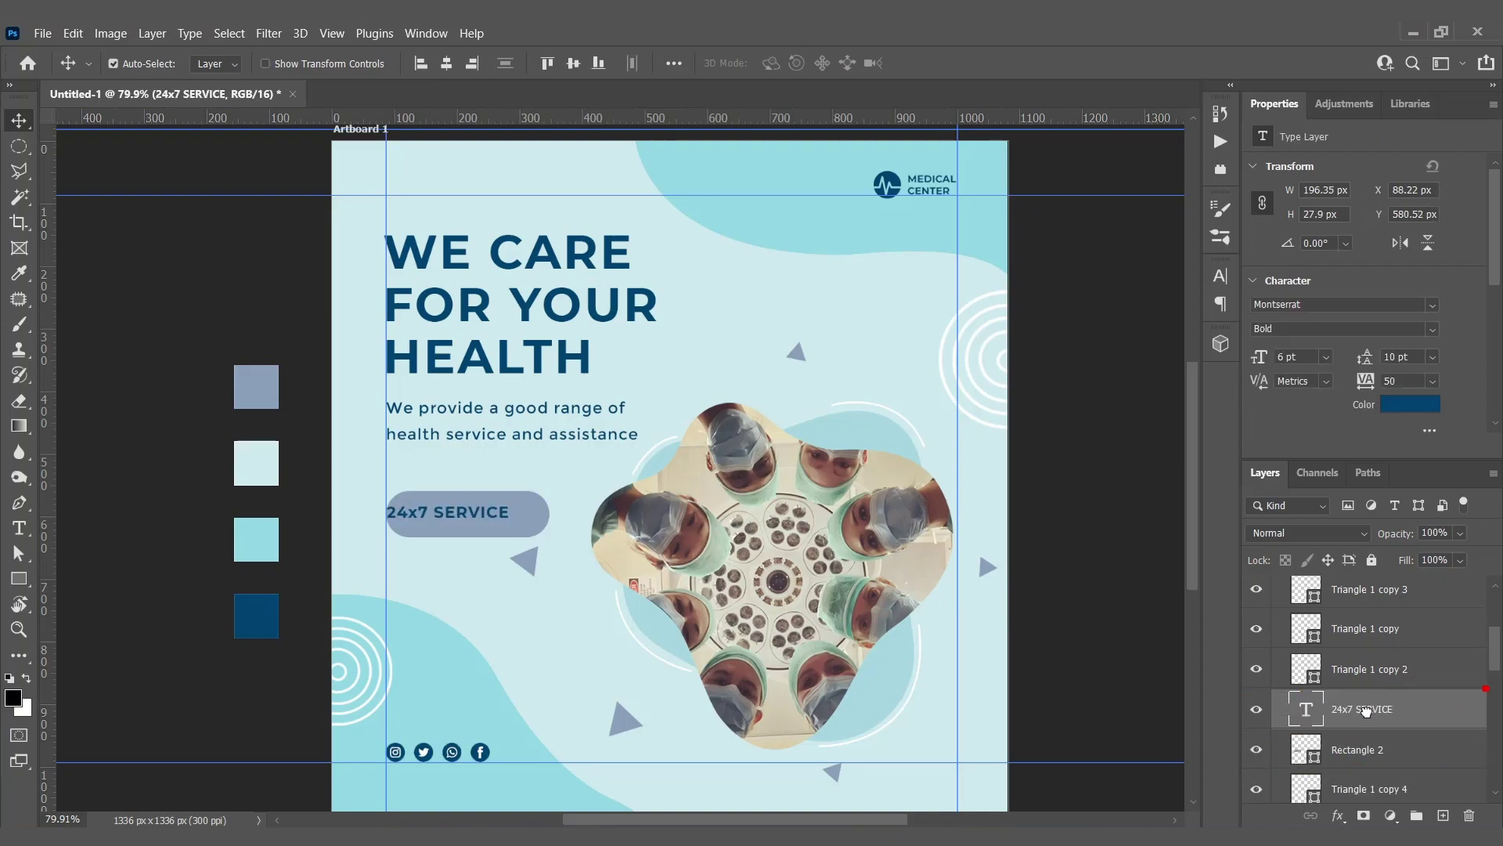
Fill the 24x7 SERVICE text with white and centre it on the rounded rectangle, clear of the nearby triangle.
key("x")
key("alt+BackSpace")
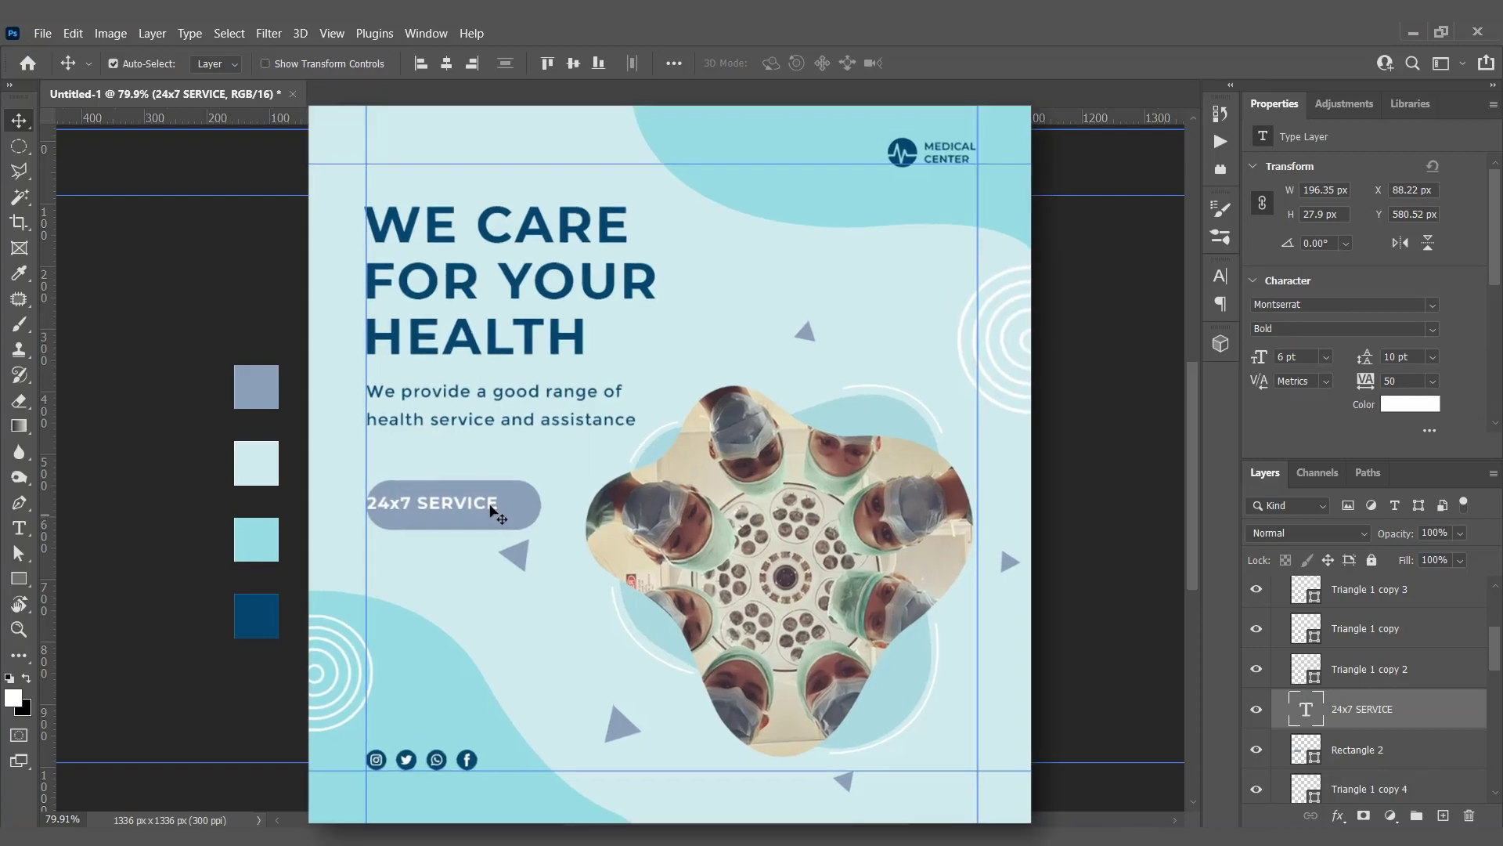
left_click_drag(496, 516, 486, 574)
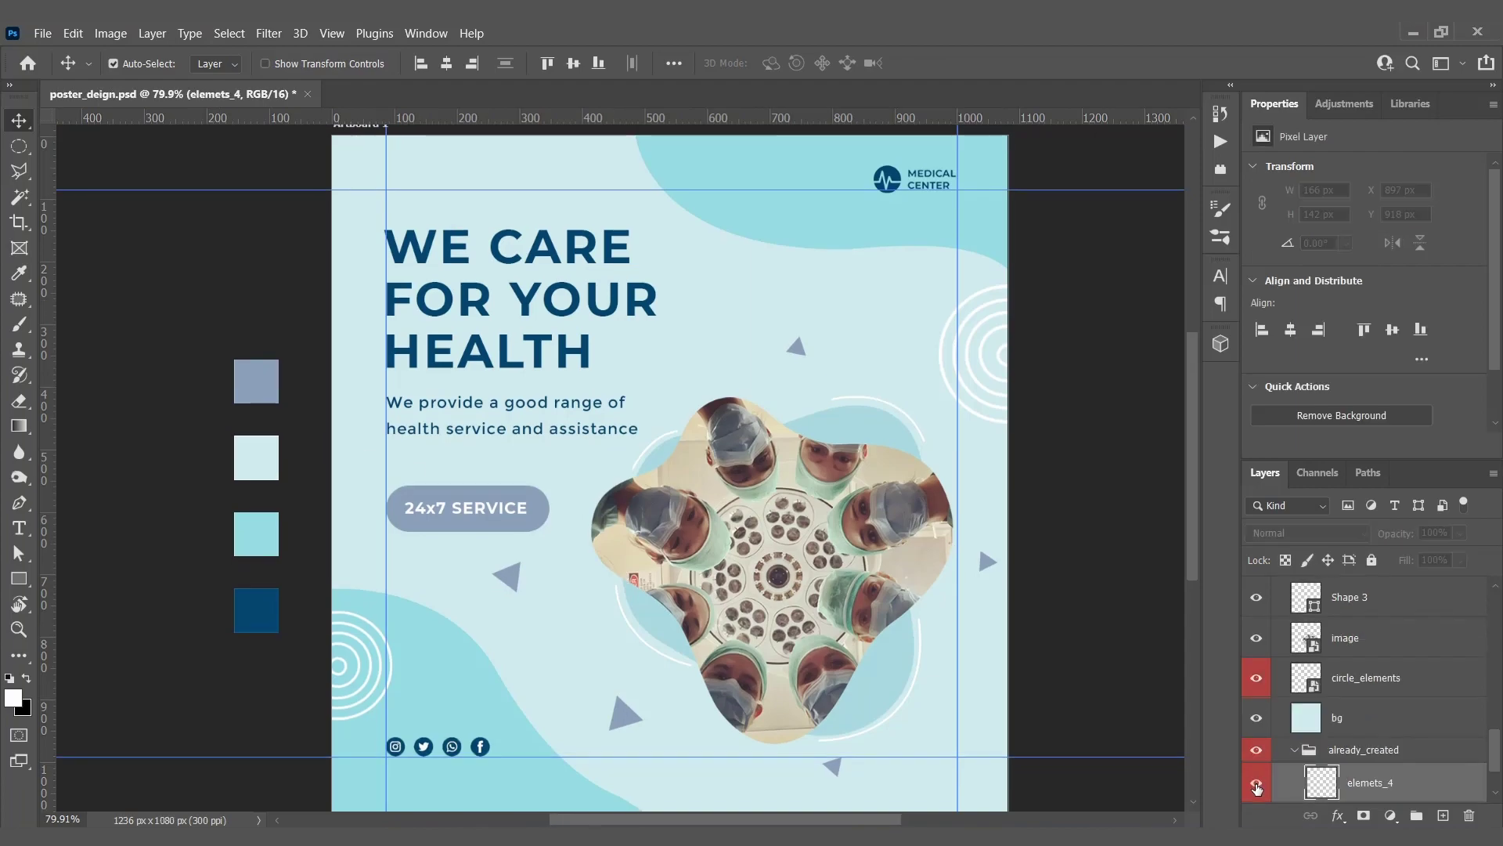
Show elemets_4, move it from already_created to directly above bg, and enlarge the dot grid to 122 × 102 px.
left_click_drag(1370, 787, 1406, 699)
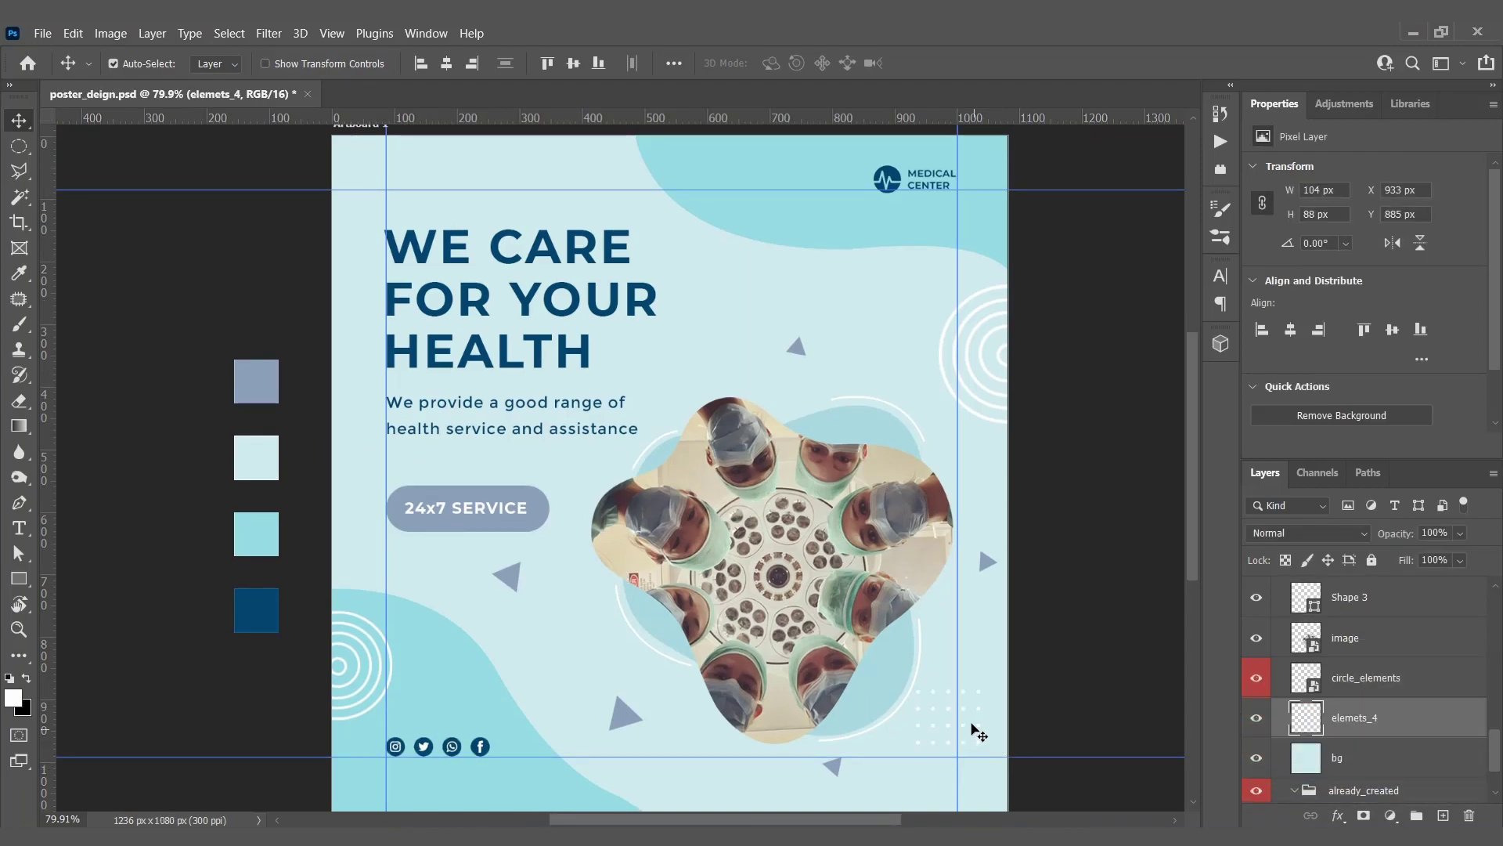
key("ctrl+t")
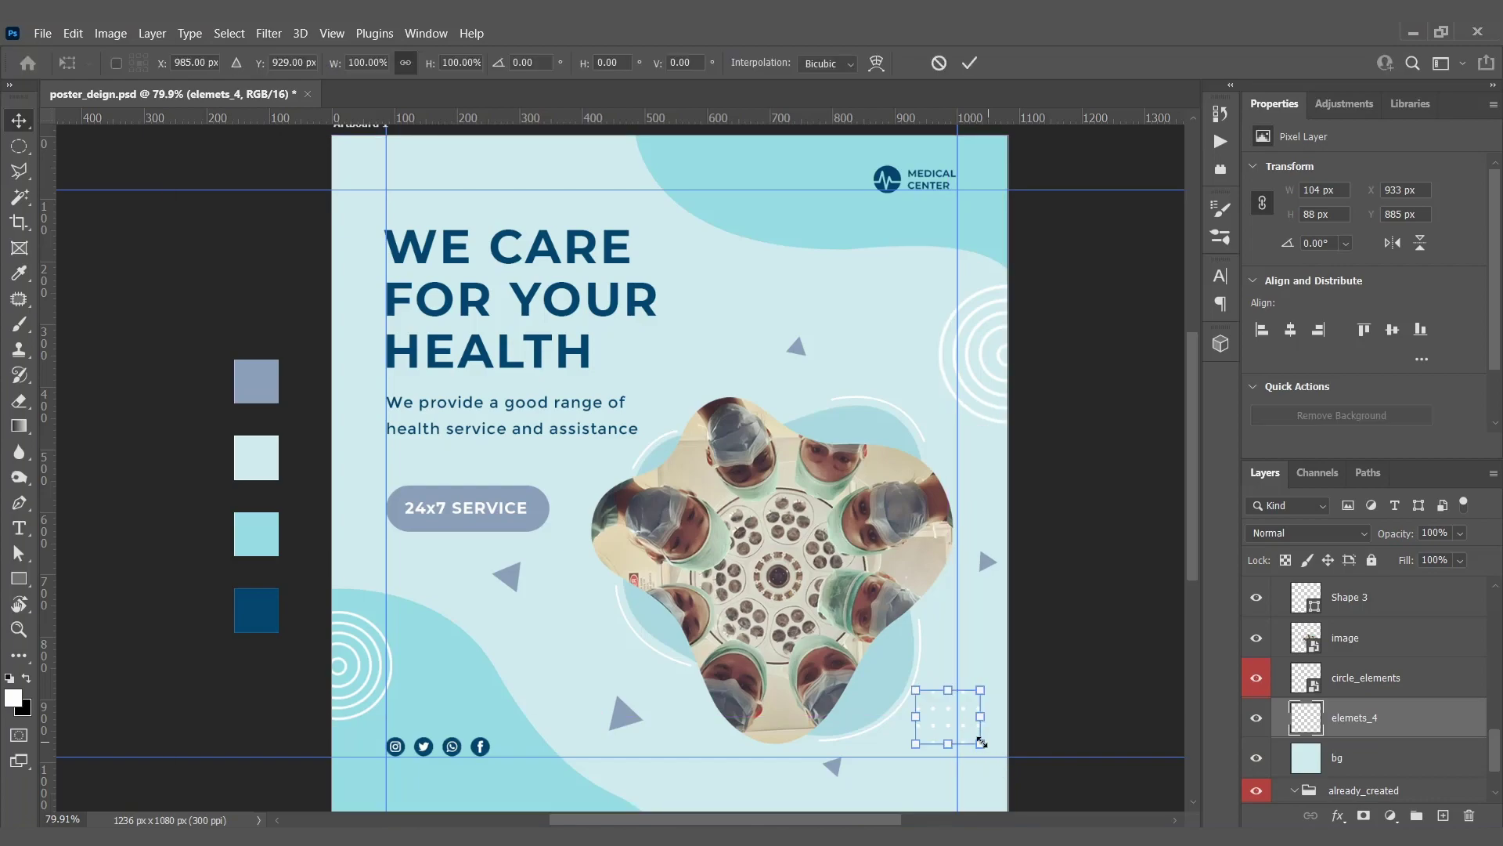
left_click_drag(982, 742, 987, 747)
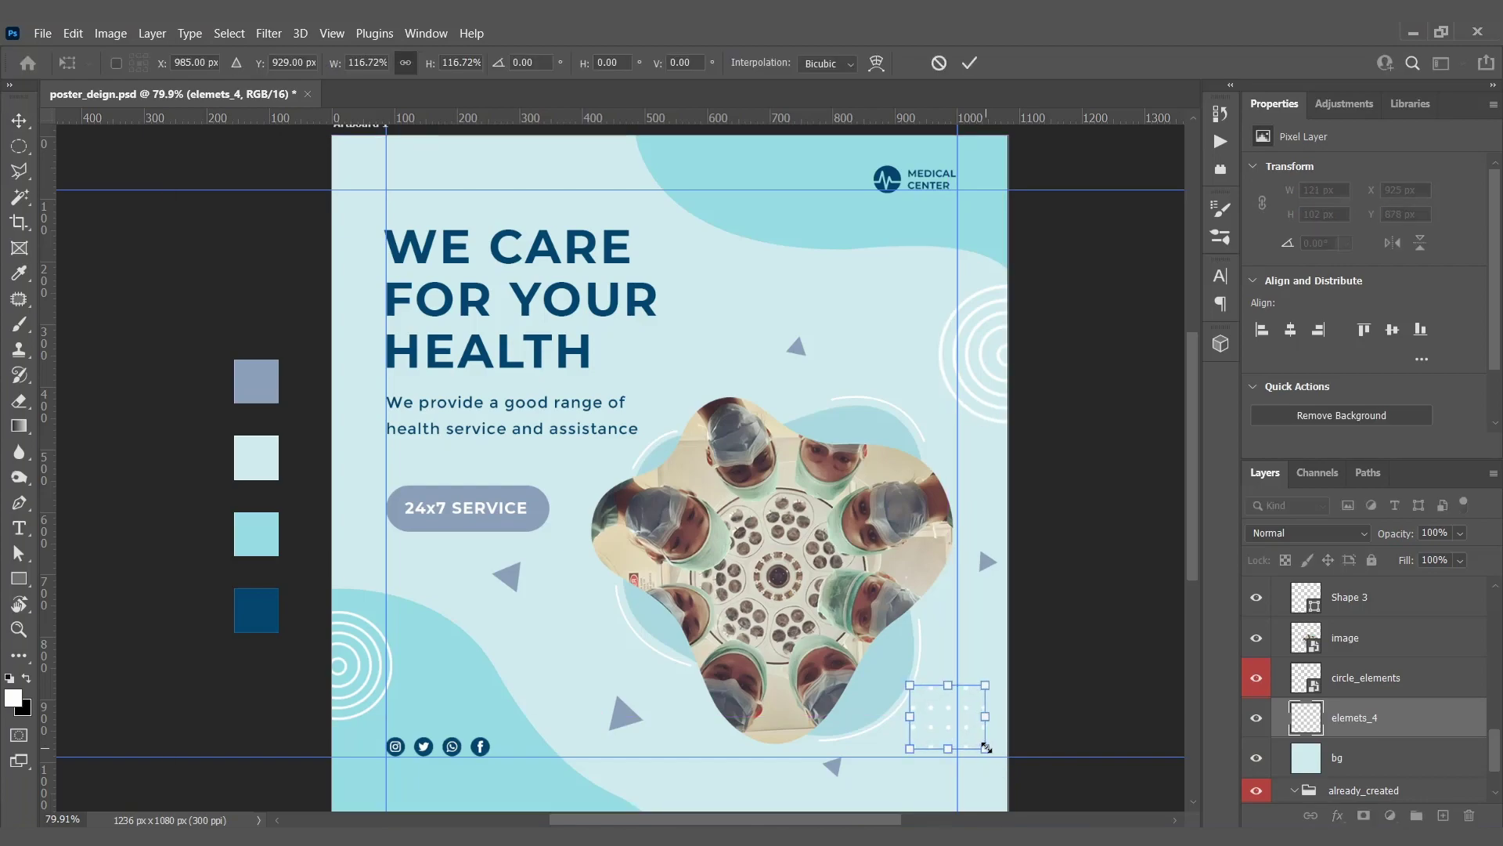
key("Return")
Move the dot grid into the artboard's lower-right corner at X 937, Y 942 px.
key("ctrl+t")
left_click_drag(969, 715, 974, 754)
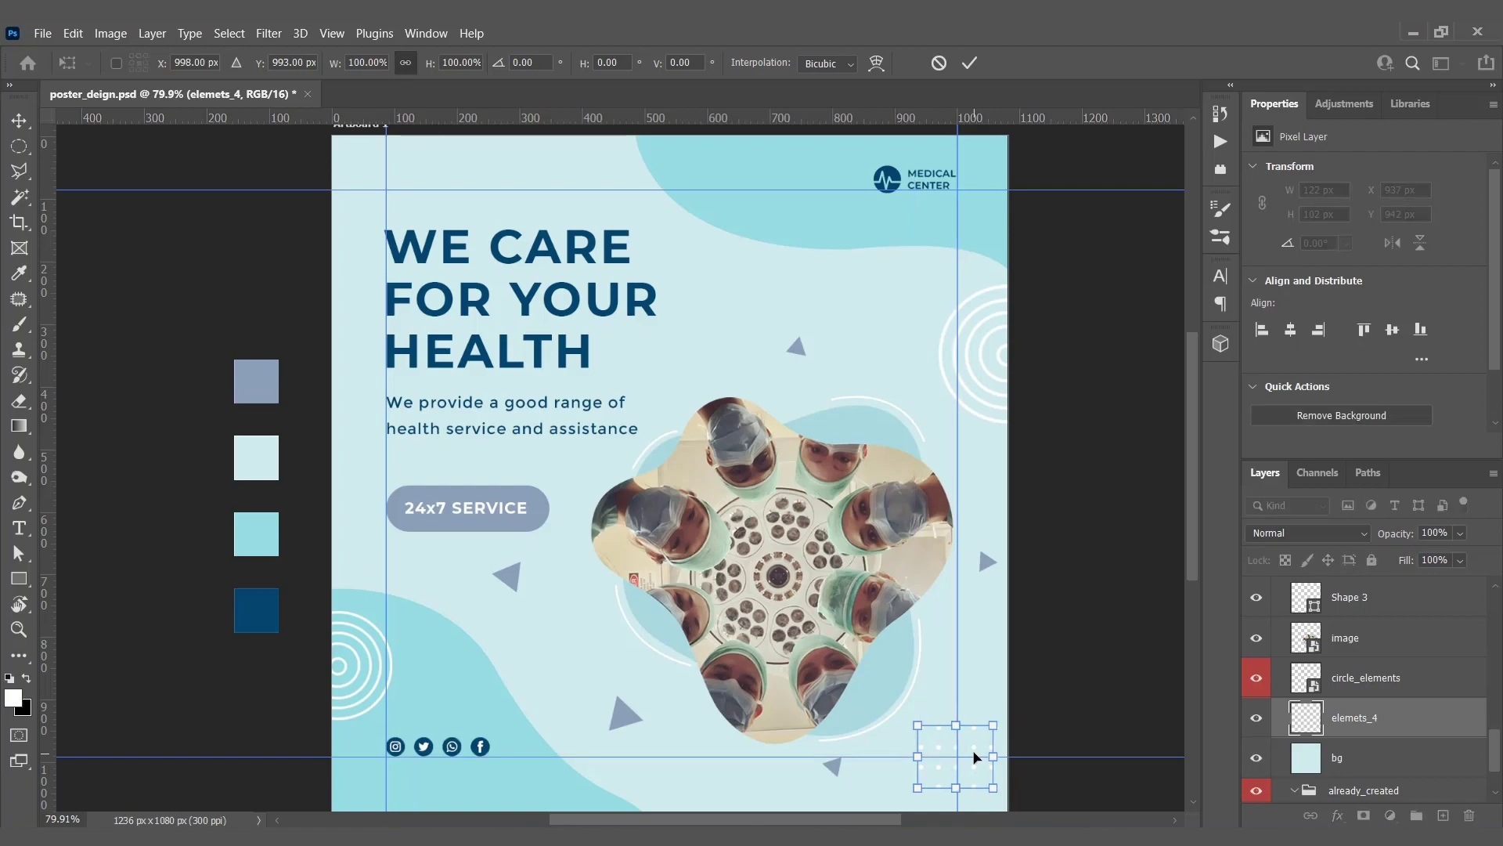
key("Return")
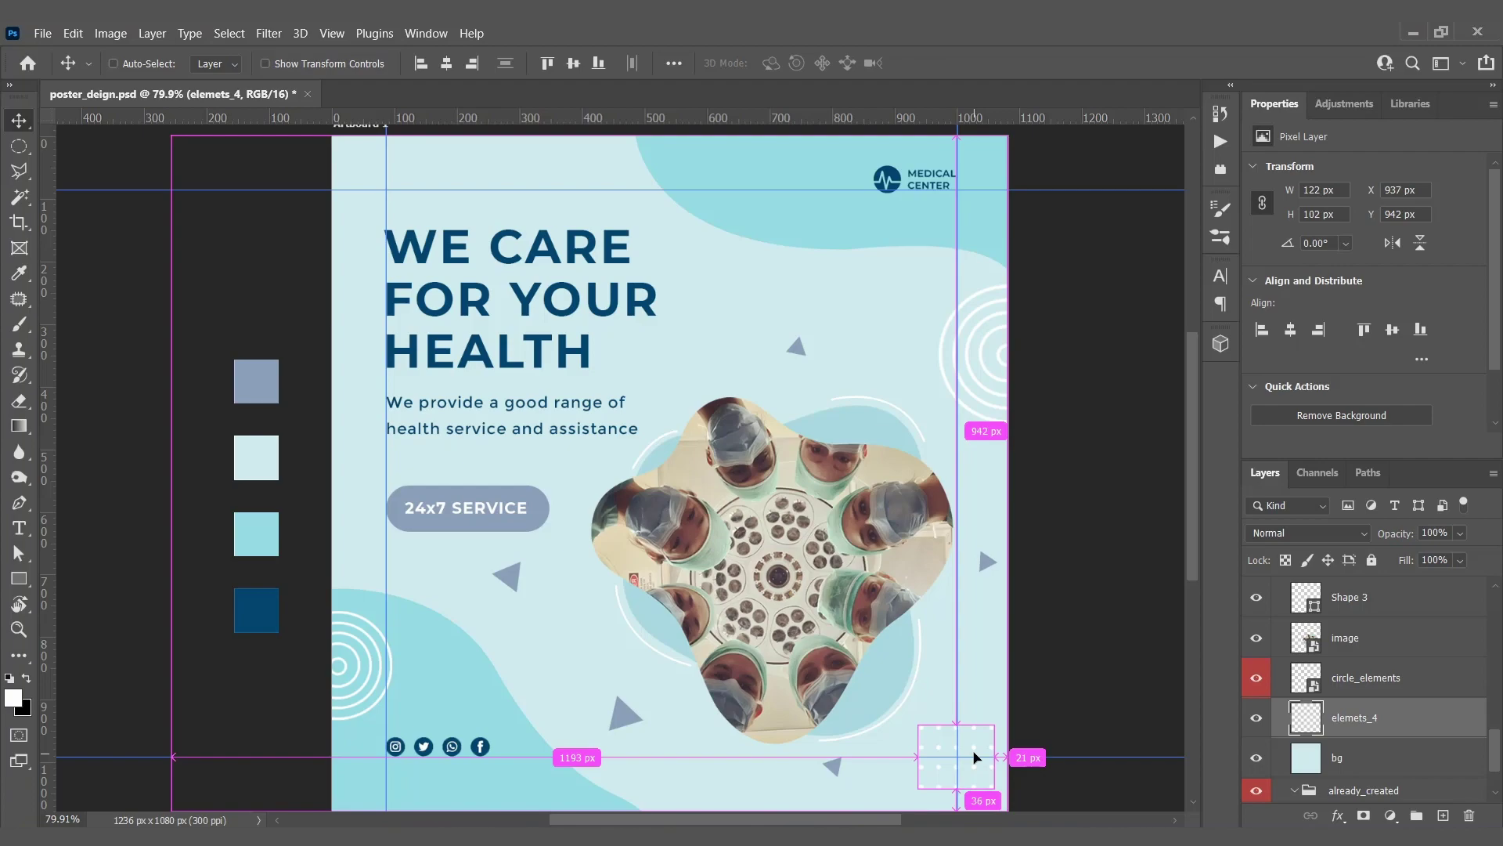
Duplicate the elemets_4 dot grid and place the copy in the artboard's upper-left corner at X 36, Y 19 px.
key("ctrl+j")
key("ctrl+t")
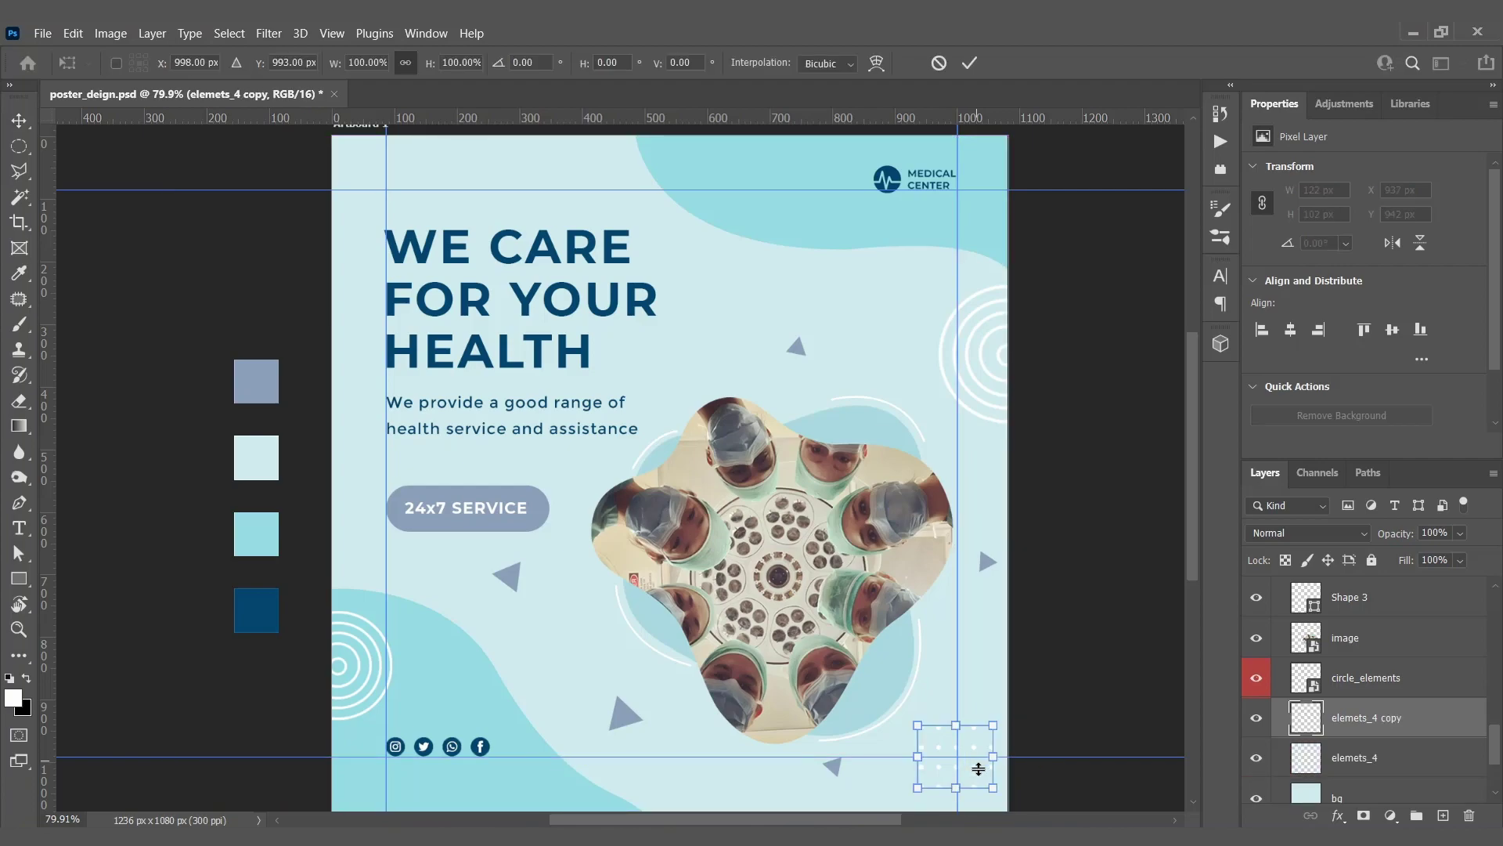
left_click_drag(977, 775, 413, 198)
key("Return")
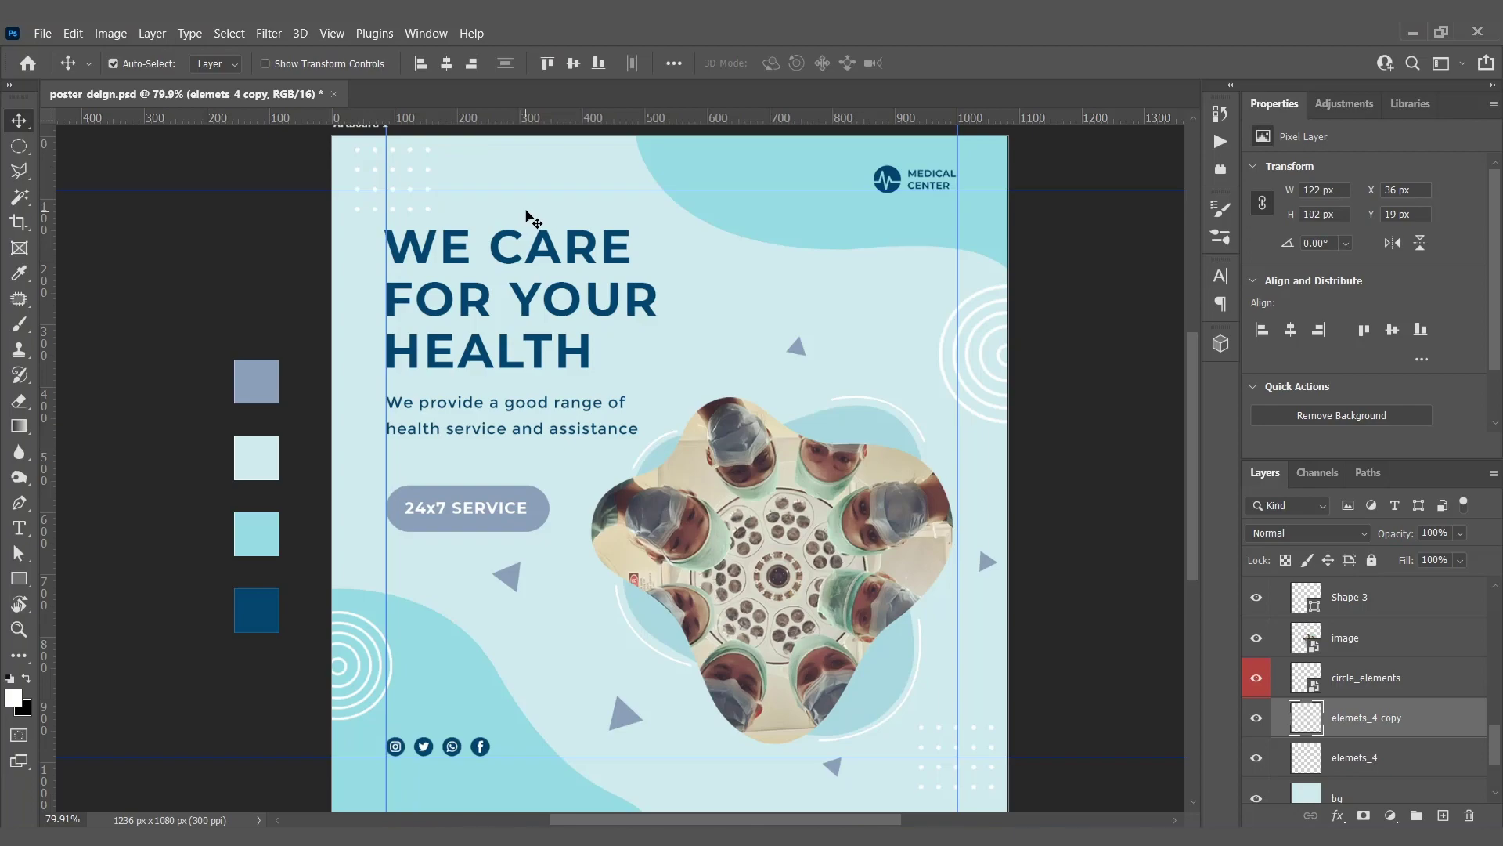
Nudge the Medical Center logo down to Y 67 px.
left_click(899, 184, "ctrl")
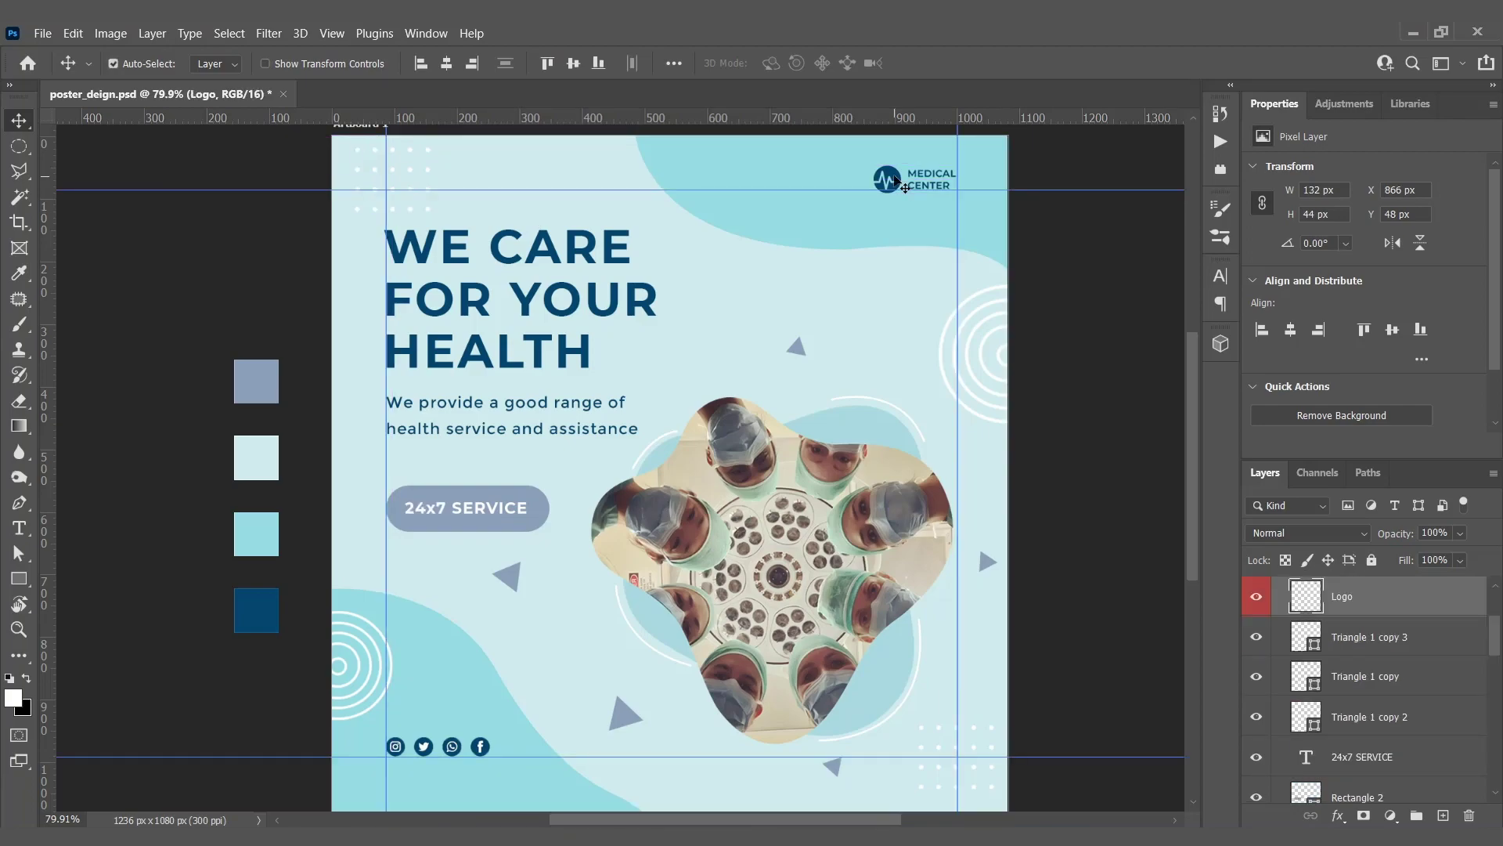
key("Down")
key("Down")
key("Down")
key("Down")
key("Down")
key("Down")
key("Down")
key("Down")
key("Down")
key("Down")
key("Down")
key("Down")
key("Down")
key("Down")
key("Down")
key("Down")
key("Down")
key("Down")
key("Down")
key("Down")
key("Down")
key("Down")
key("Down")
key("Up")
key("Up")
key("Up")
key("Up")
Hide the guides and save the document.
key("ctrl+h")
key("ctrl+s")
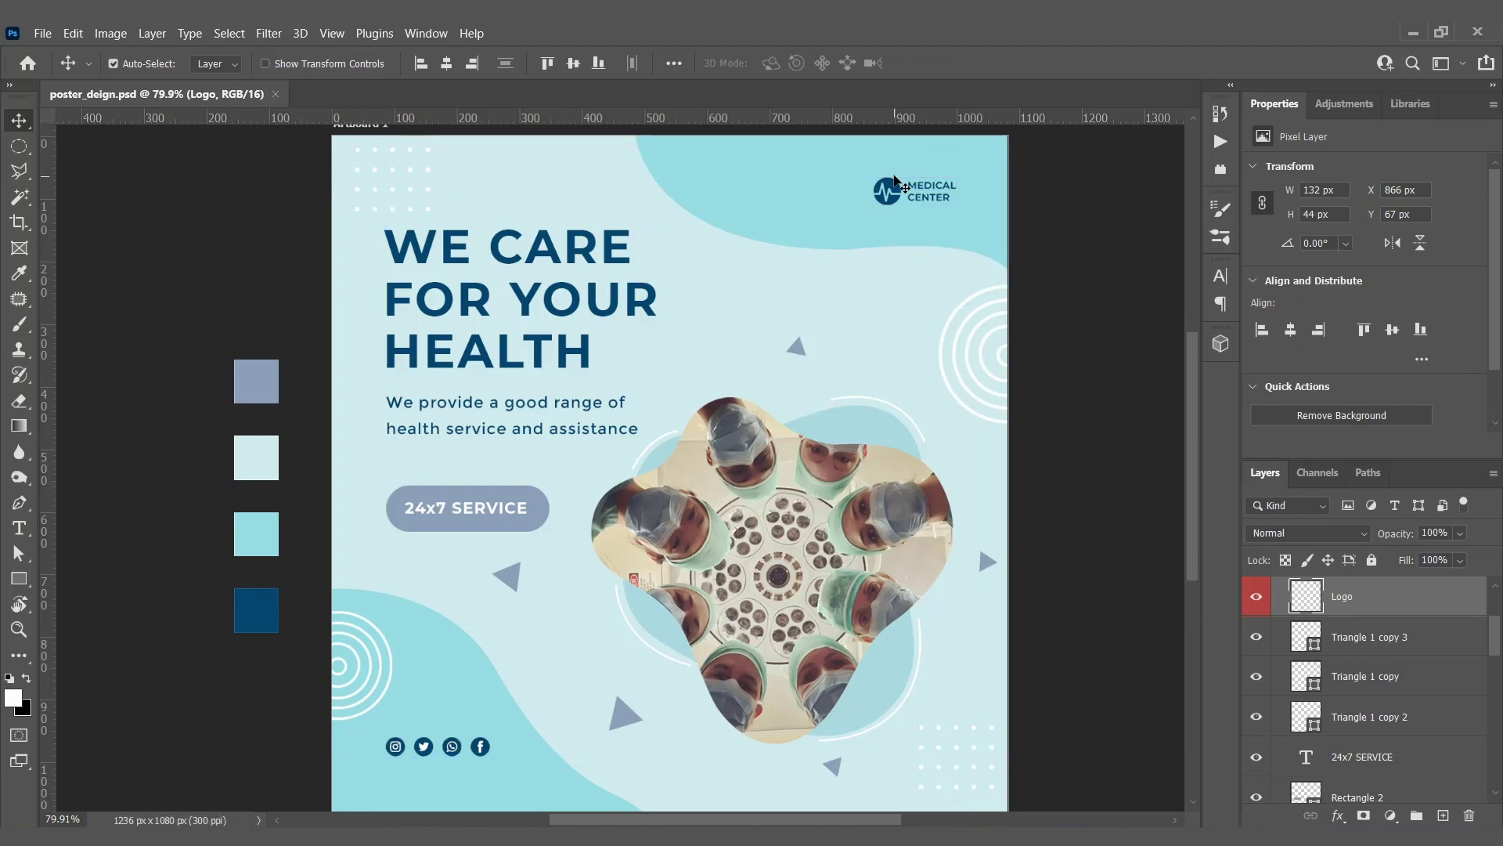